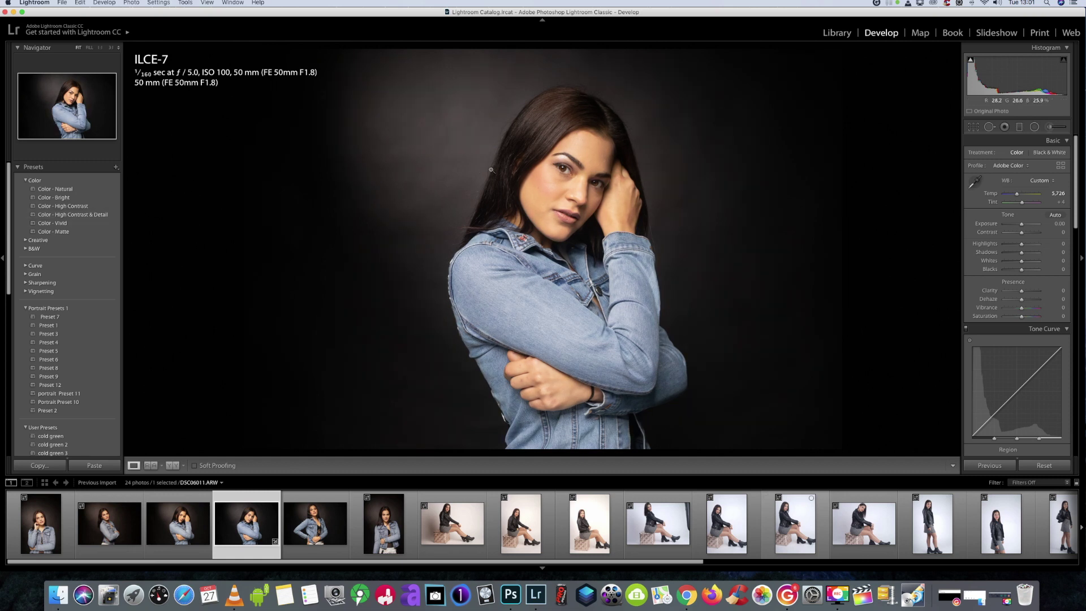
# Inspect the portrait close up, examining the skin, eyes and hair, and return to the full view
pyautogui.click(606, 184)
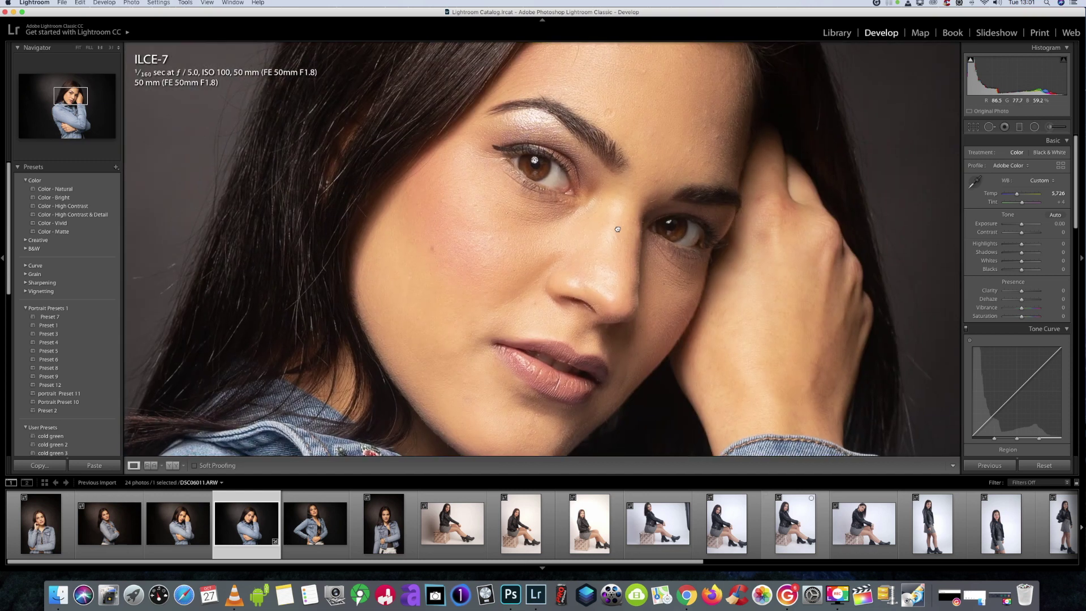
pyautogui.click(645, 246)
pyautogui.click(561, 197)
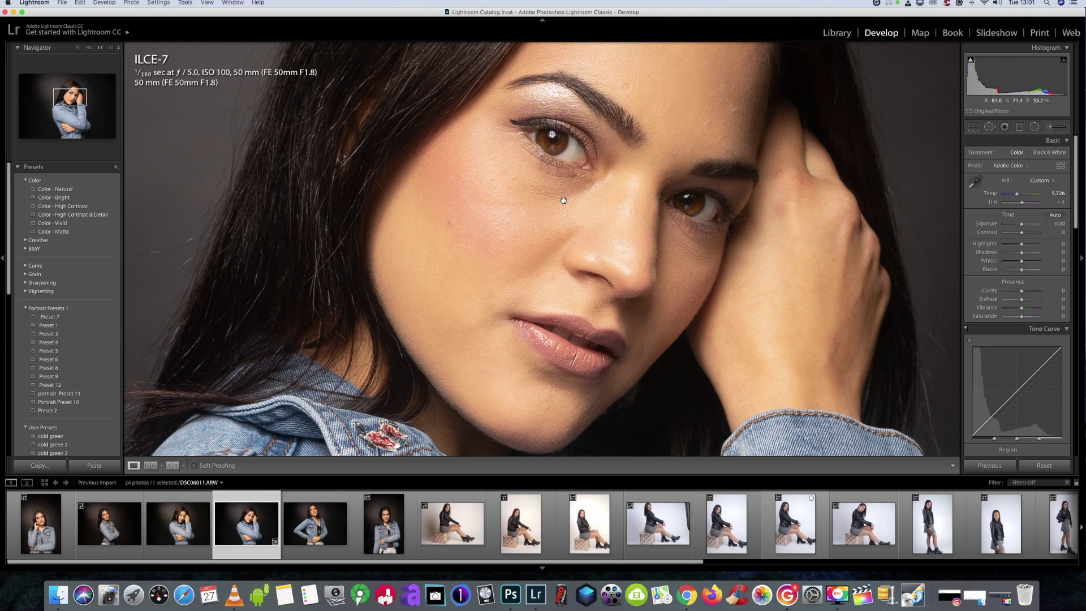
pyautogui.click(564, 200)
pyautogui.click(565, 174)
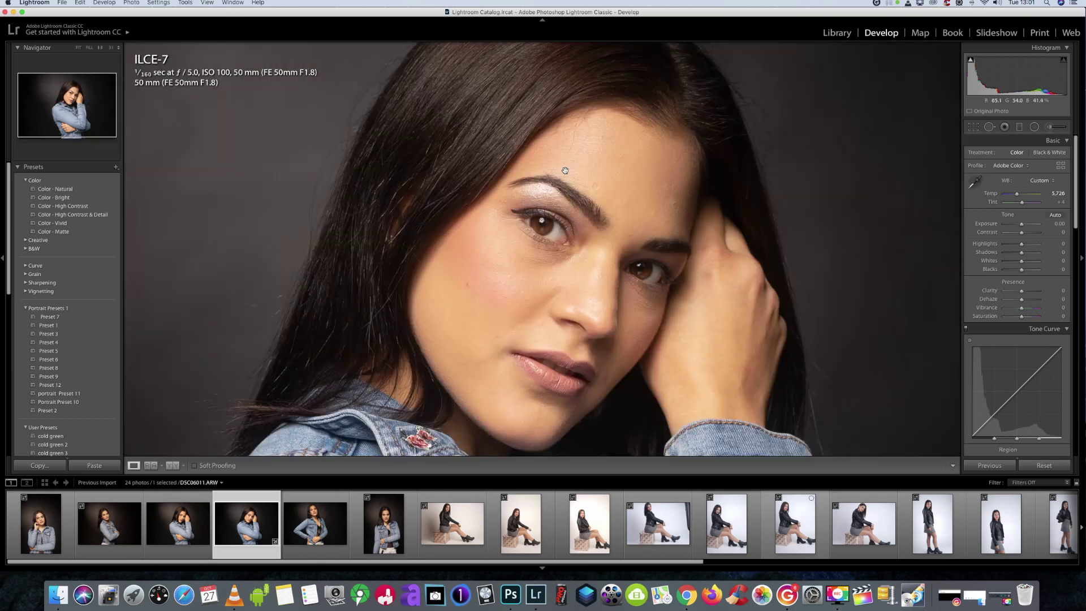
pyautogui.scroll(-2, 583, 187)
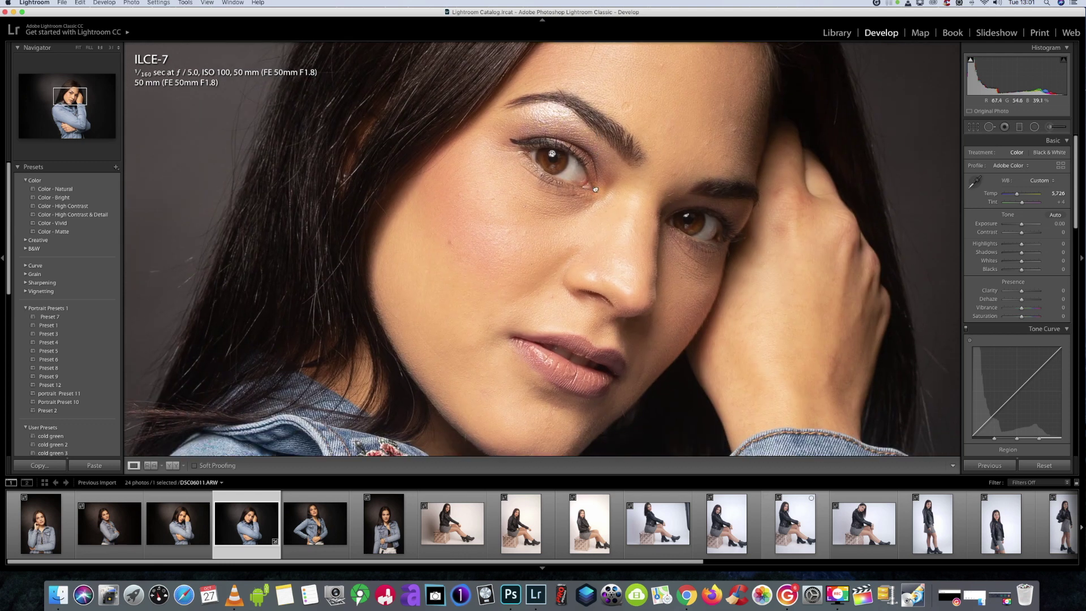
pyautogui.scroll(-5, 661, 177)
pyautogui.hscroll(-4, 661, 177)
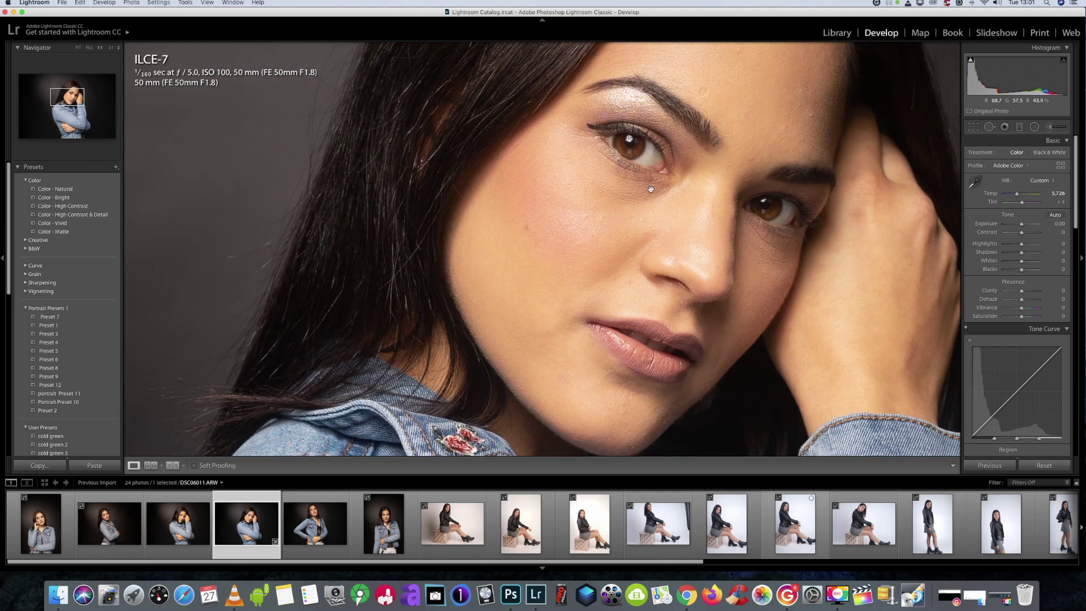
pyautogui.click(650, 189)
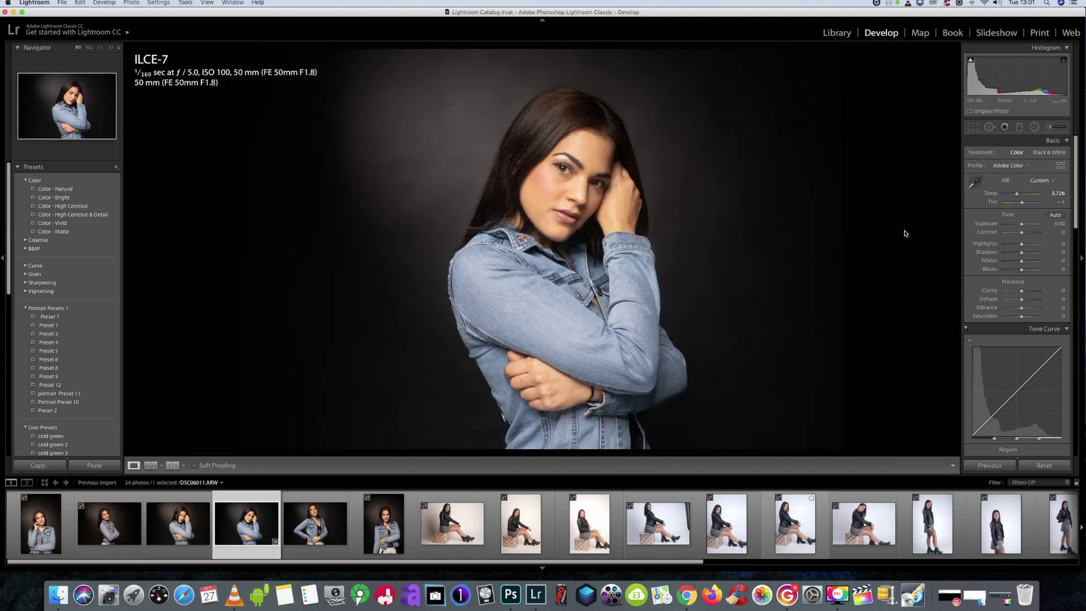
# Cool the temperature to 3,619, then resample the white balance from the subject's eye with the White Balance Selector
pyautogui.click(1013, 192)
pyautogui.moveTo(1015, 195); pyautogui.dragTo(1010, 196)
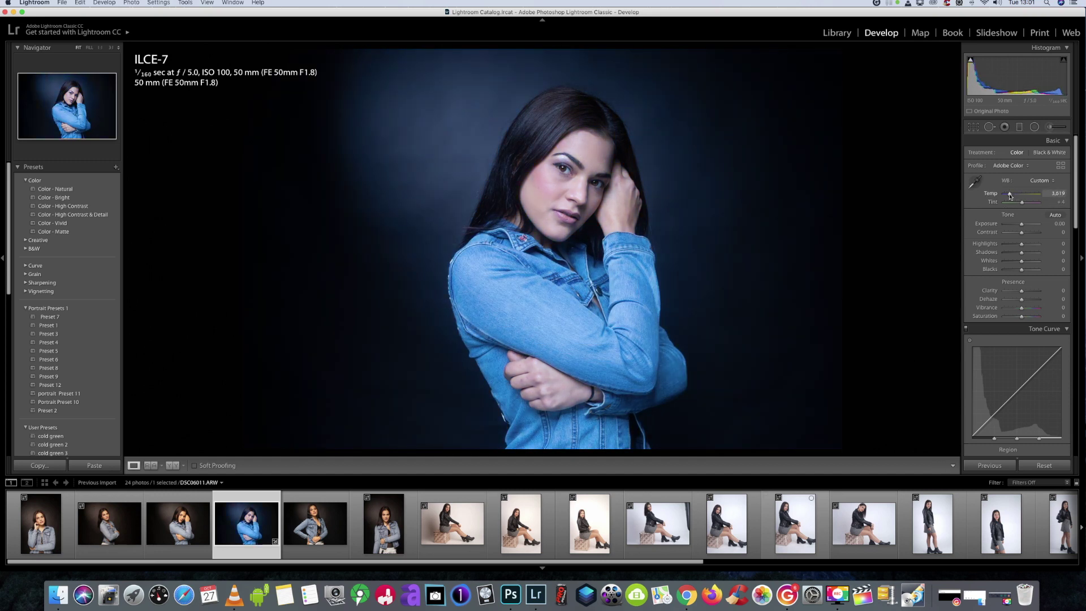
pyautogui.click(562, 178)
pyautogui.click(971, 182)
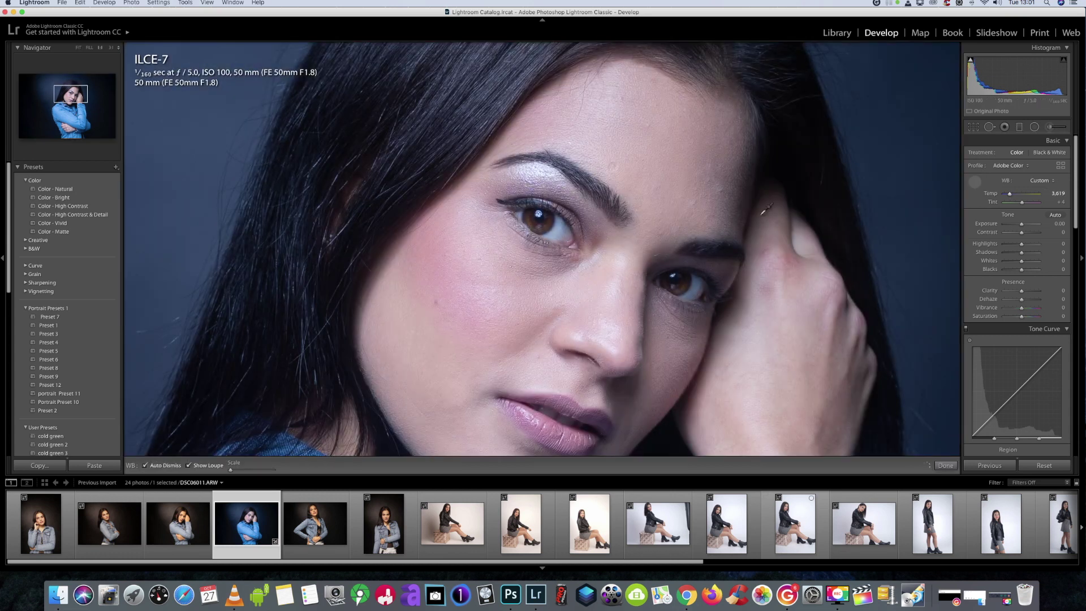
pyautogui.click(561, 232)
pyautogui.click(695, 214)
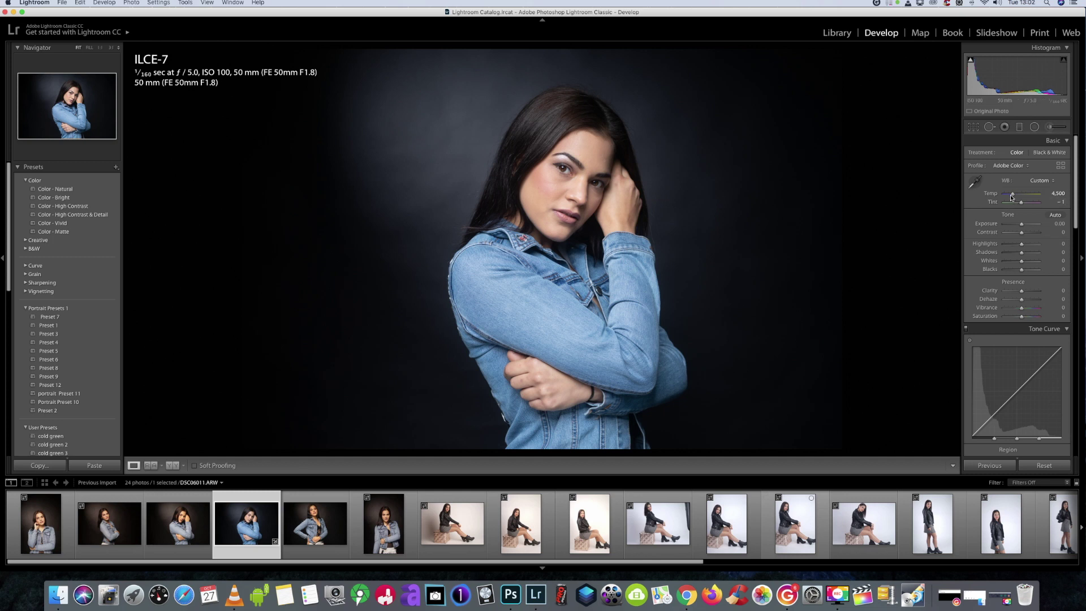
# Set the white balance temperature to 3,758 and brighten the photo with Shadows +100 and Exposure +0.30
pyautogui.moveTo(1011, 195); pyautogui.dragTo(1010, 195)
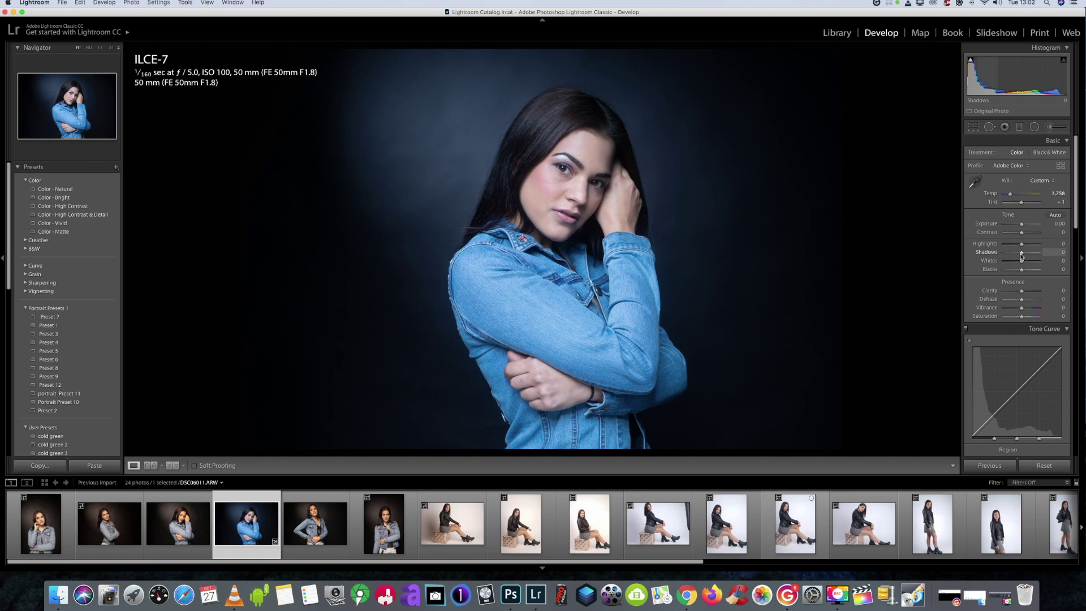
pyautogui.moveTo(1021, 254); pyautogui.dragTo(1022, 227)
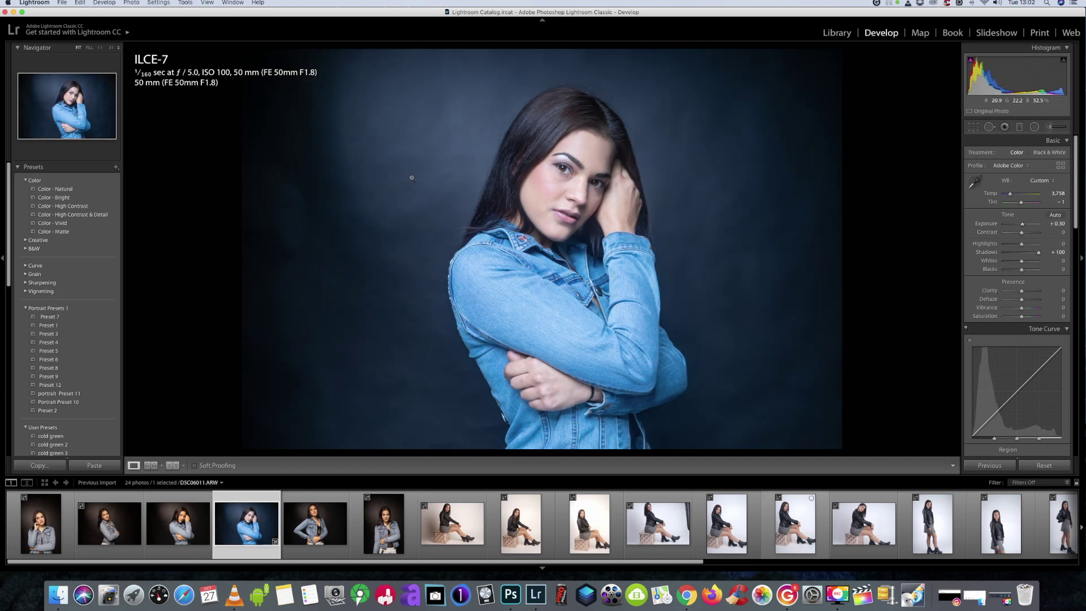
# Crop the photo to an upright 4 x 5 / 8 x 10 frame around the subject, with an angle of -0.07
pyautogui.click(972, 126)
pyautogui.click(1043, 155)
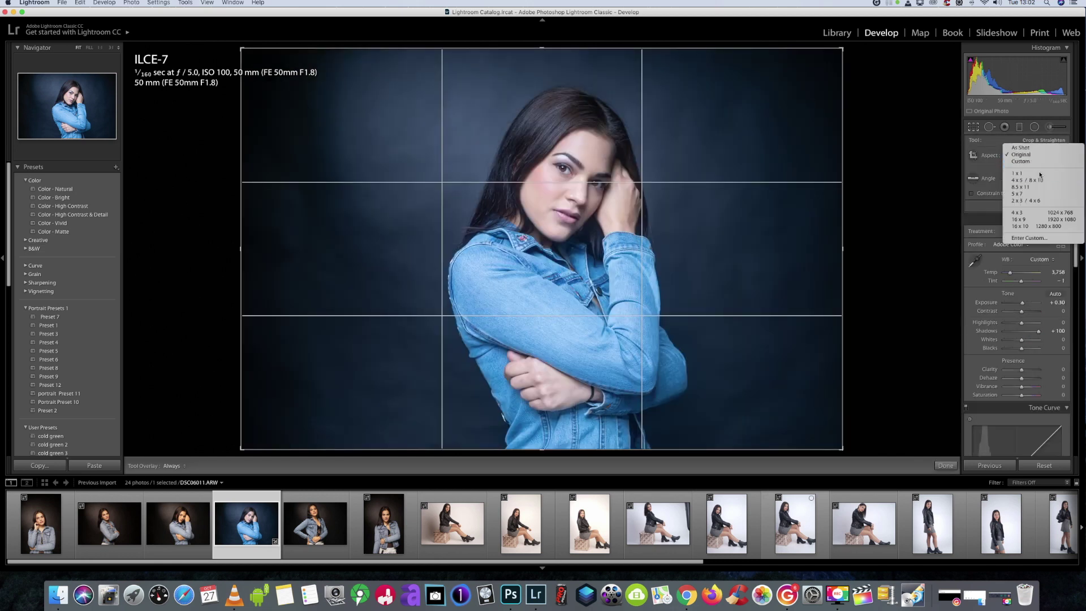
pyautogui.click(1034, 179)
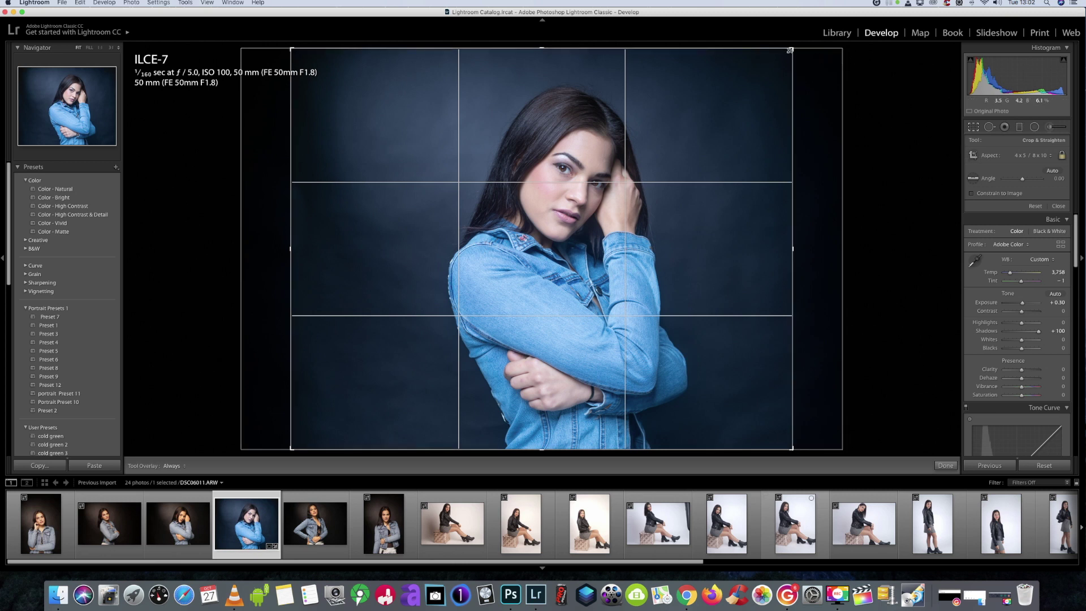
pyautogui.moveTo(794, 52); pyautogui.dragTo(606, 57)
pyautogui.moveTo(608, 146); pyautogui.dragTo(504, 167)
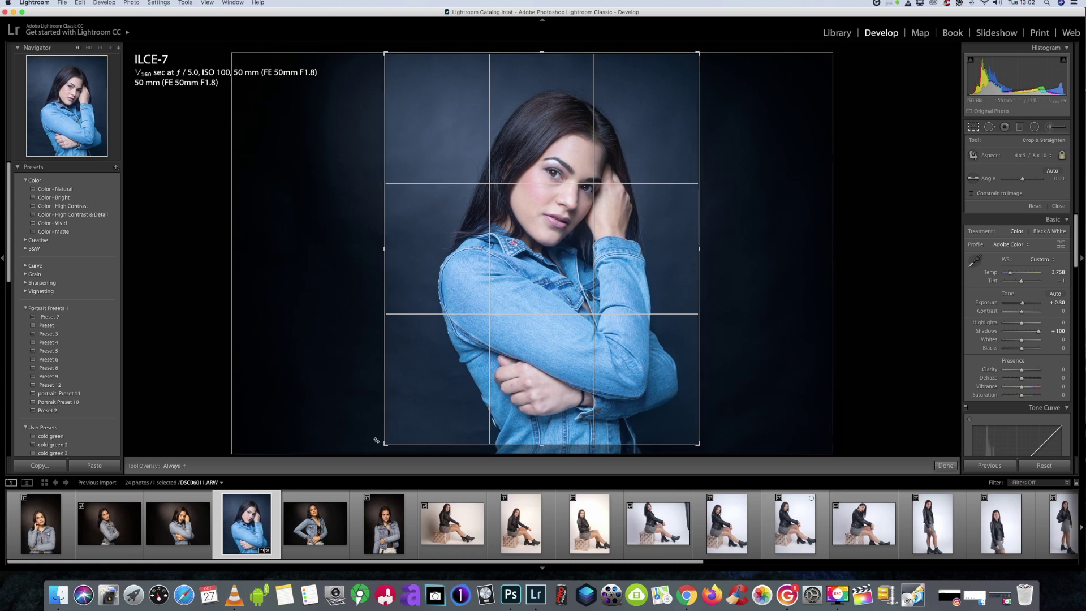
pyautogui.moveTo(383, 444); pyautogui.dragTo(386, 445)
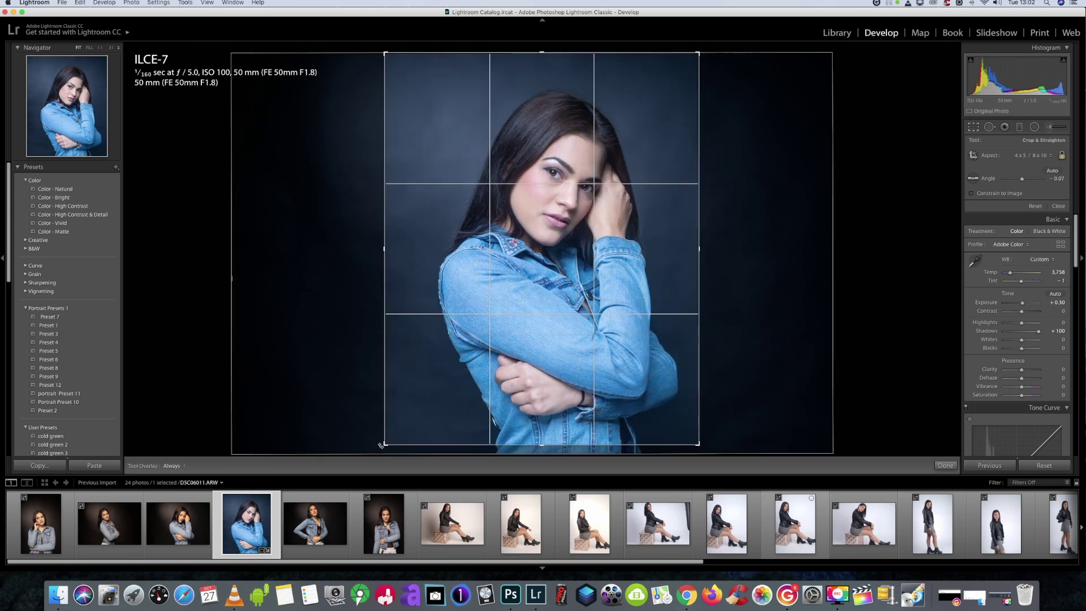
pyautogui.moveTo(508, 407); pyautogui.dragTo(525, 437)
pyautogui.moveTo(693, 437); pyautogui.dragTo(698, 447)
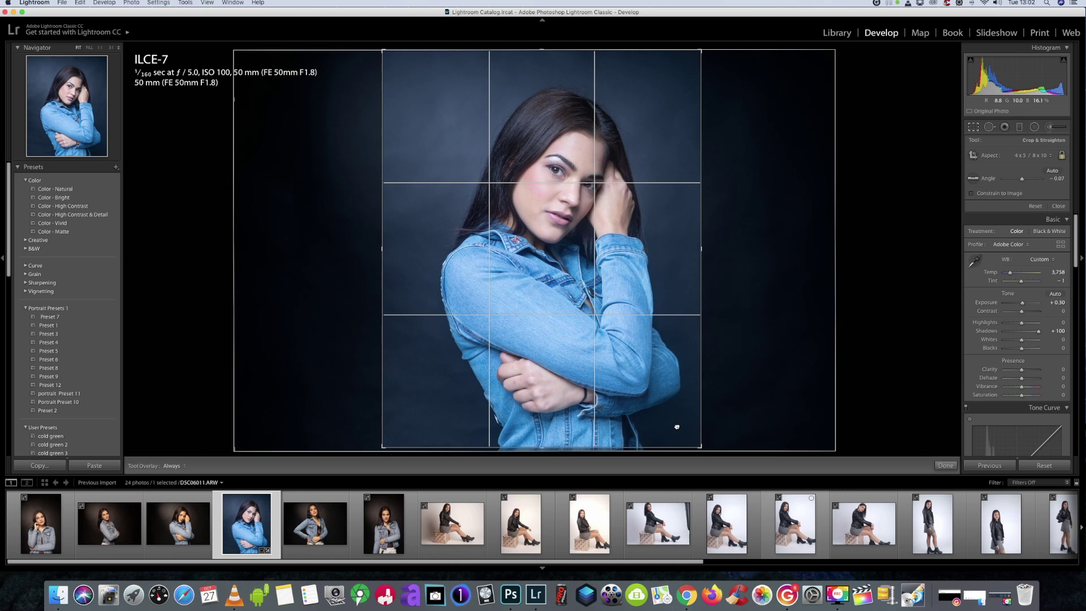
pyautogui.click(973, 128)
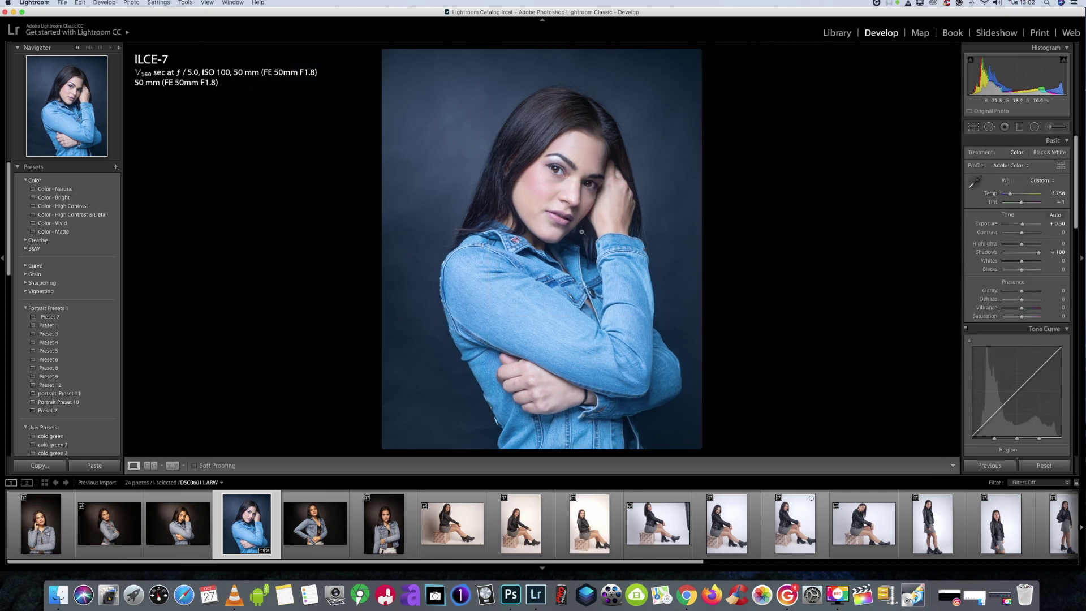
# Set the sharpening amount to 48 and check the effect on the face up close
pyautogui.click(599, 211)
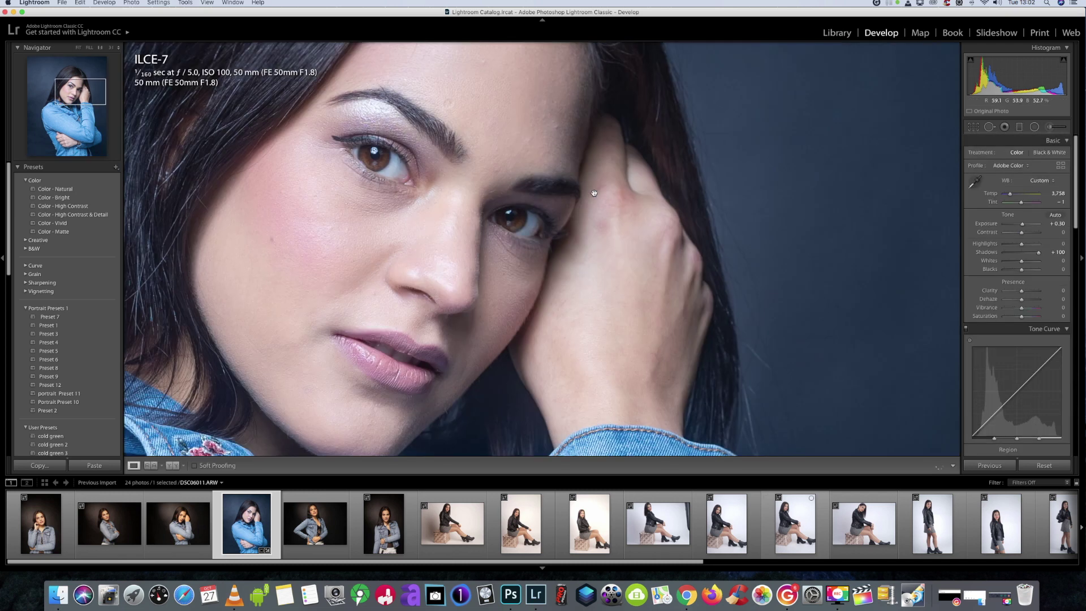
pyautogui.click(583, 222)
pyautogui.moveTo(1077, 199); pyautogui.dragTo(1077, 315)
pyautogui.moveTo(1015, 357); pyautogui.dragTo(1018, 359)
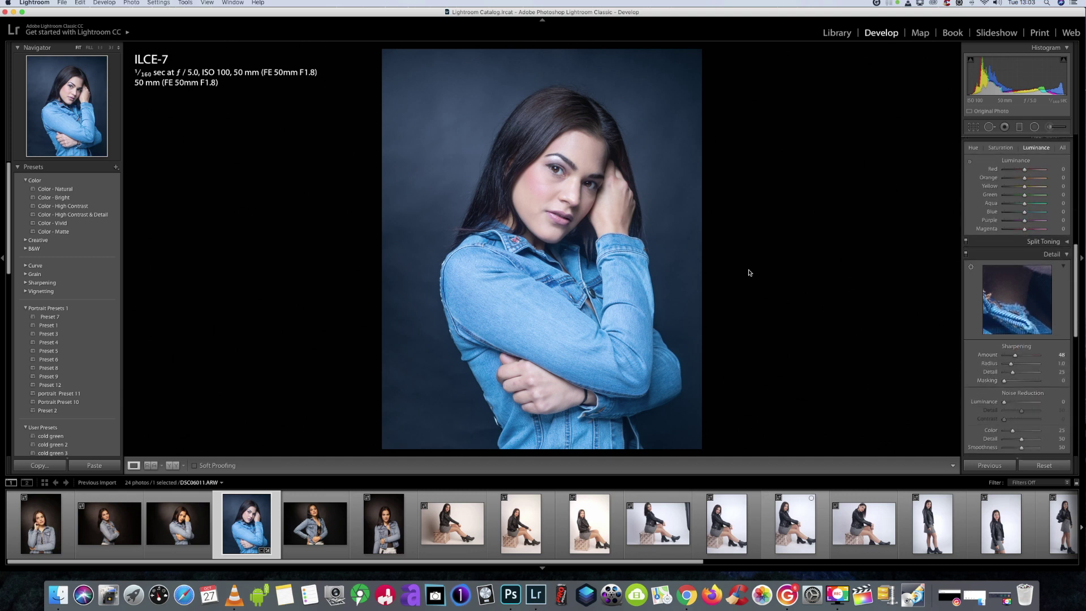
pyautogui.click(563, 211)
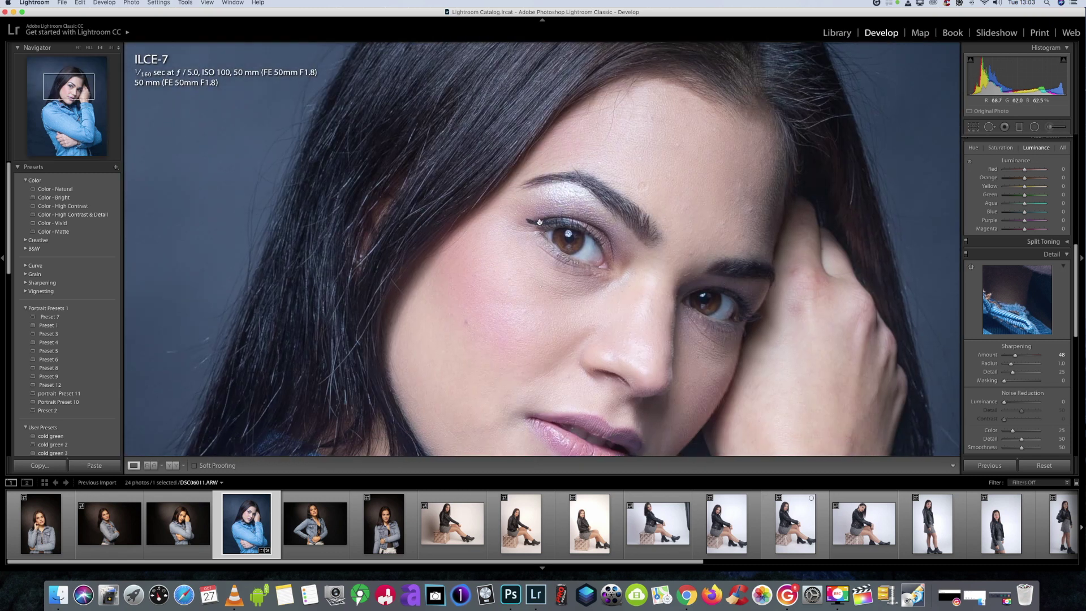
pyautogui.moveTo(648, 243); pyautogui.dragTo(599, 139)
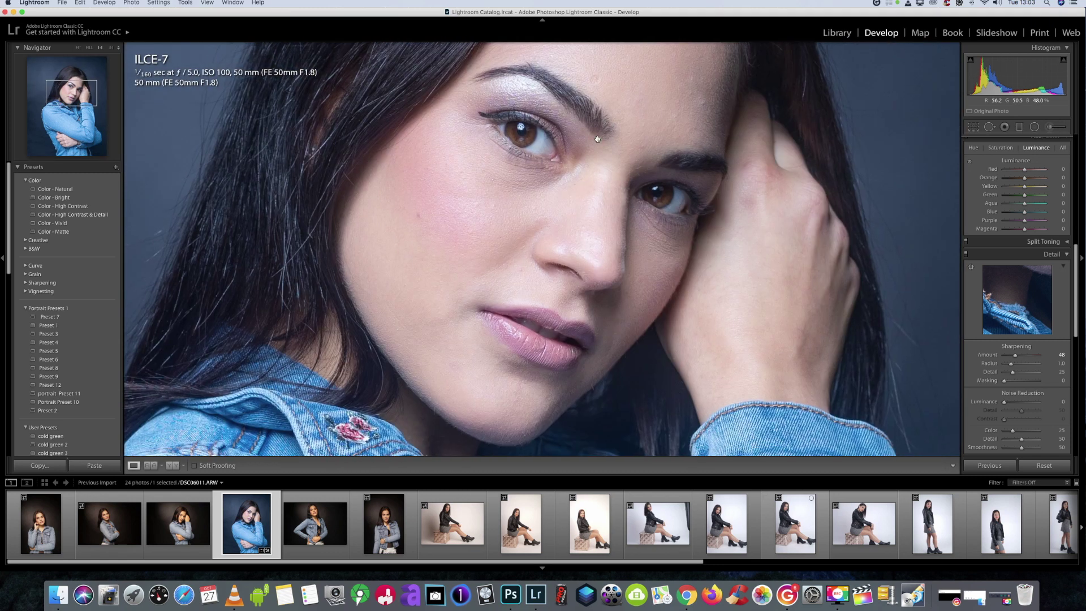
pyautogui.click(597, 220)
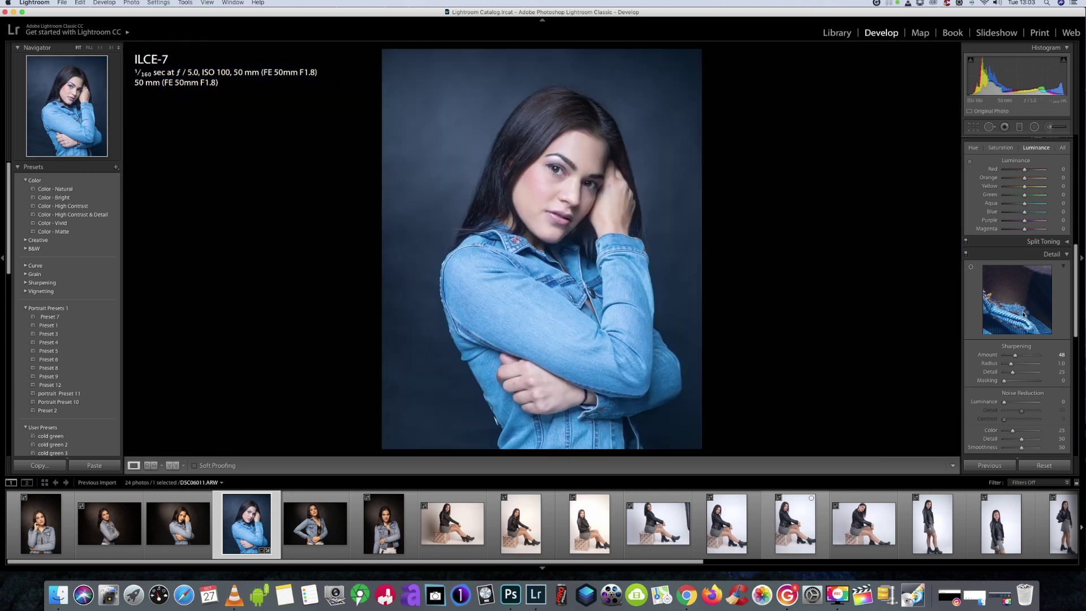
# Set the photo's Clarity to +8
pyautogui.scroll(-4, 1075, 307)
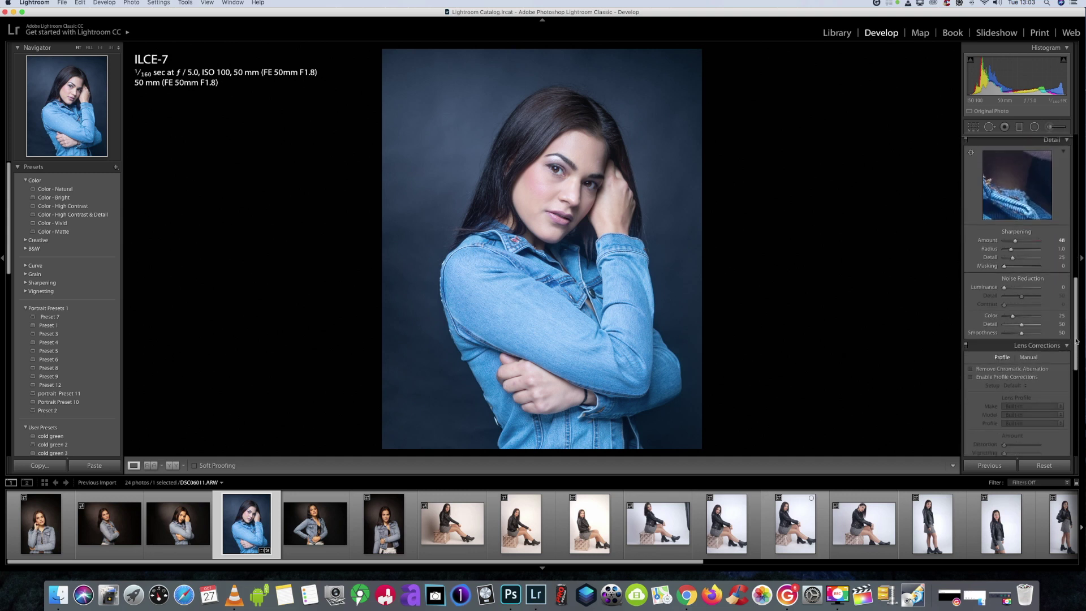
pyautogui.scroll(5, 1074, 331)
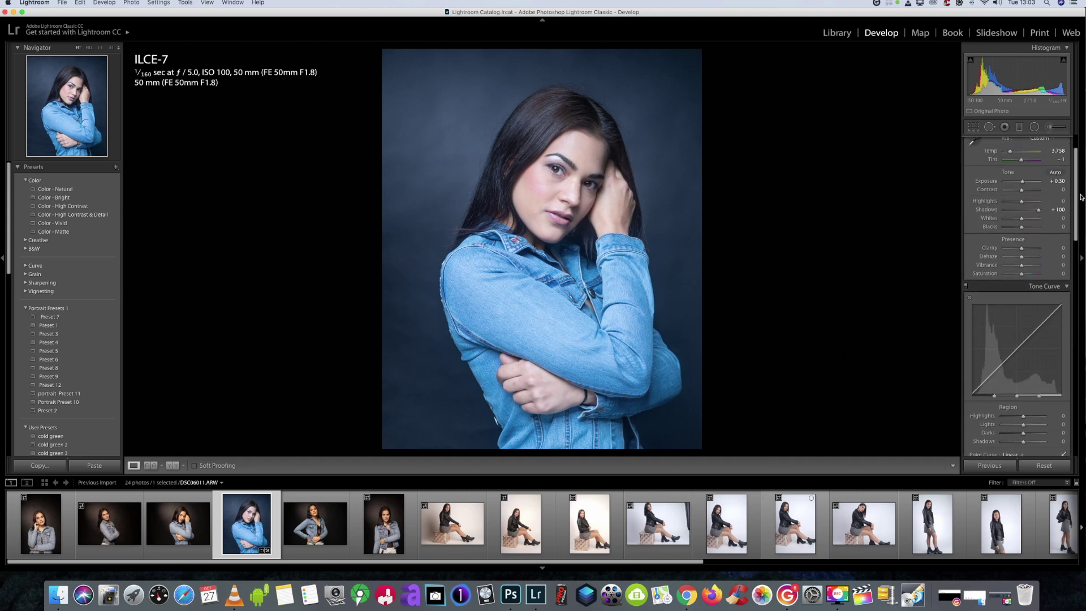
pyautogui.moveTo(1021, 291); pyautogui.dragTo(1022, 292)
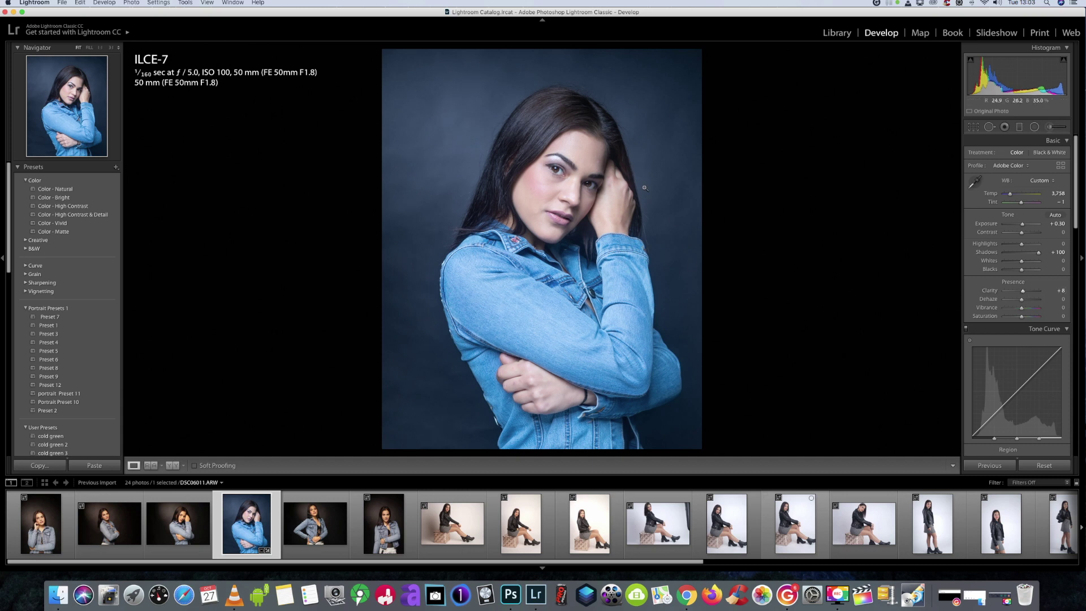
# Export the edited portrait to the Desktop as a JPEG at quality 100
pyautogui.rightClick(236, 541)
pyautogui.moveTo(320, 532)
pyautogui.click(366, 511)
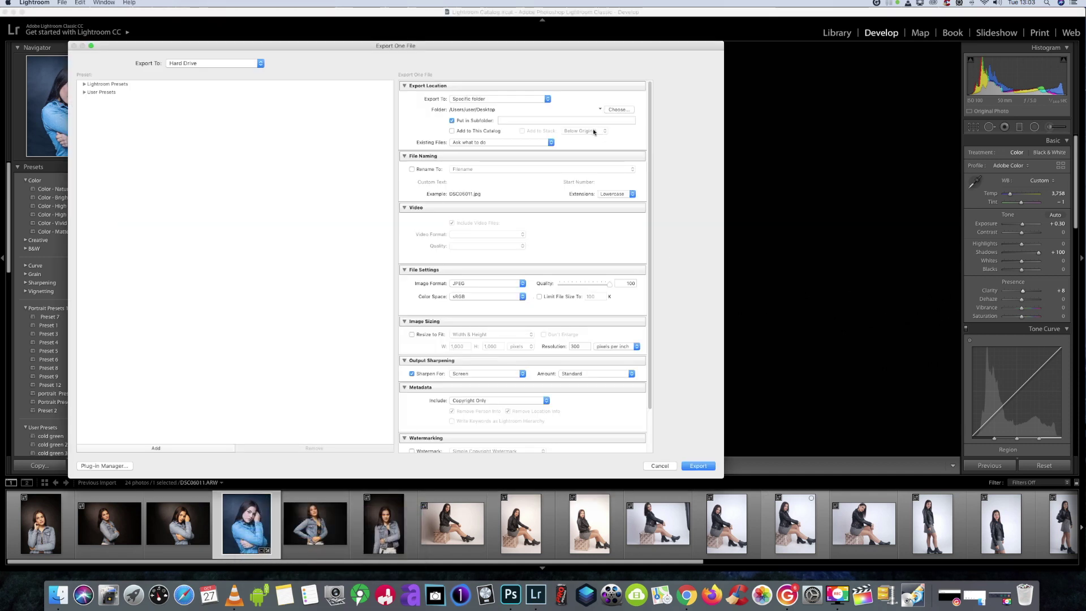
pyautogui.click(546, 99)
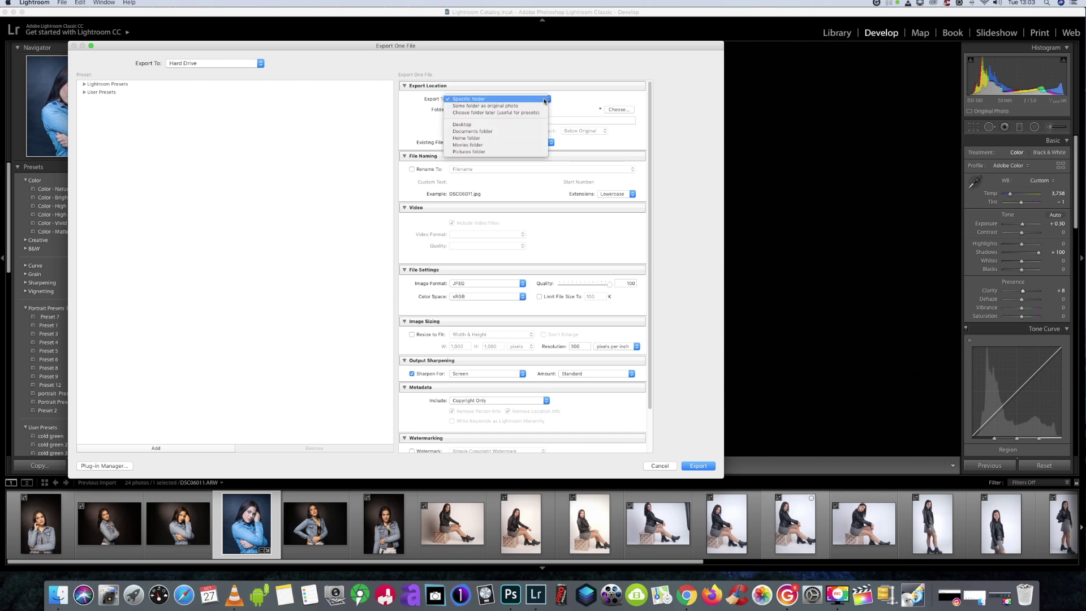
pyautogui.click(461, 125)
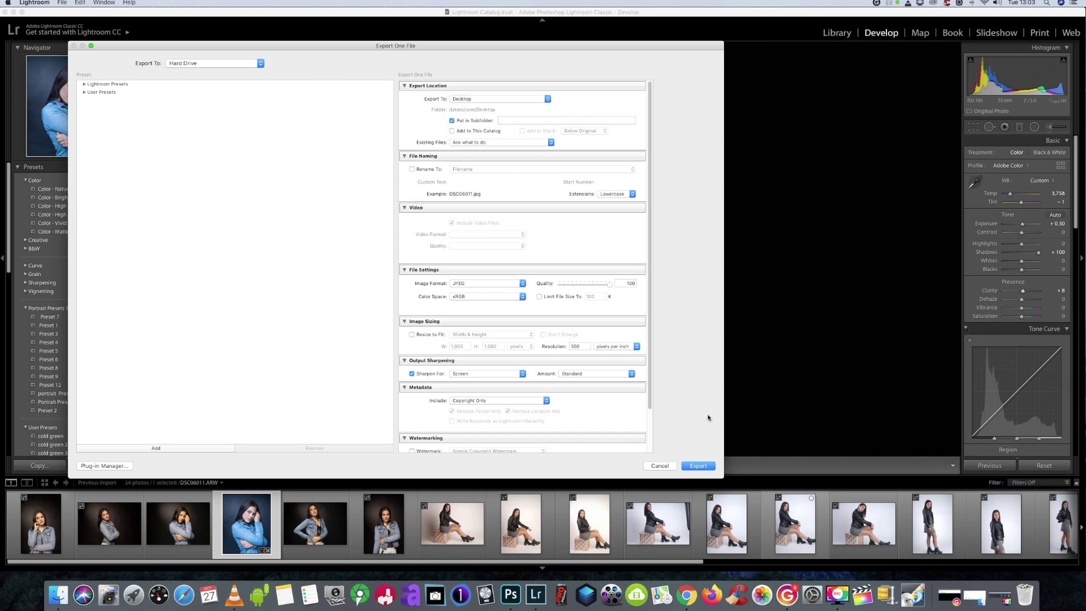
pyautogui.click(697, 466)
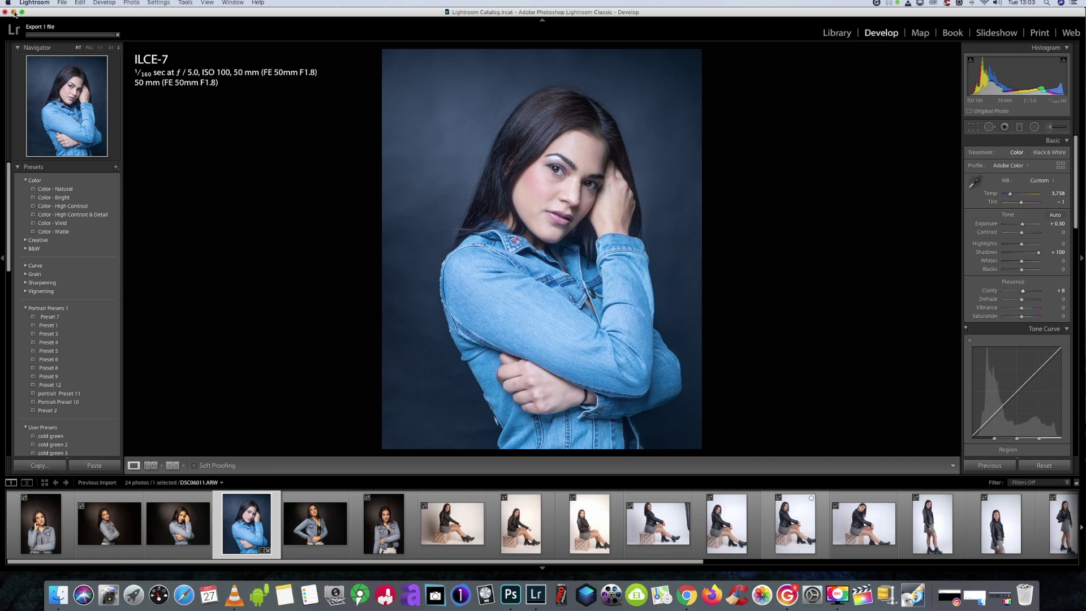
# Minimize Lightroom and open DSC06011.jpg from the desktop in PortraitPro Standard
pyautogui.moveTo(5, 10)
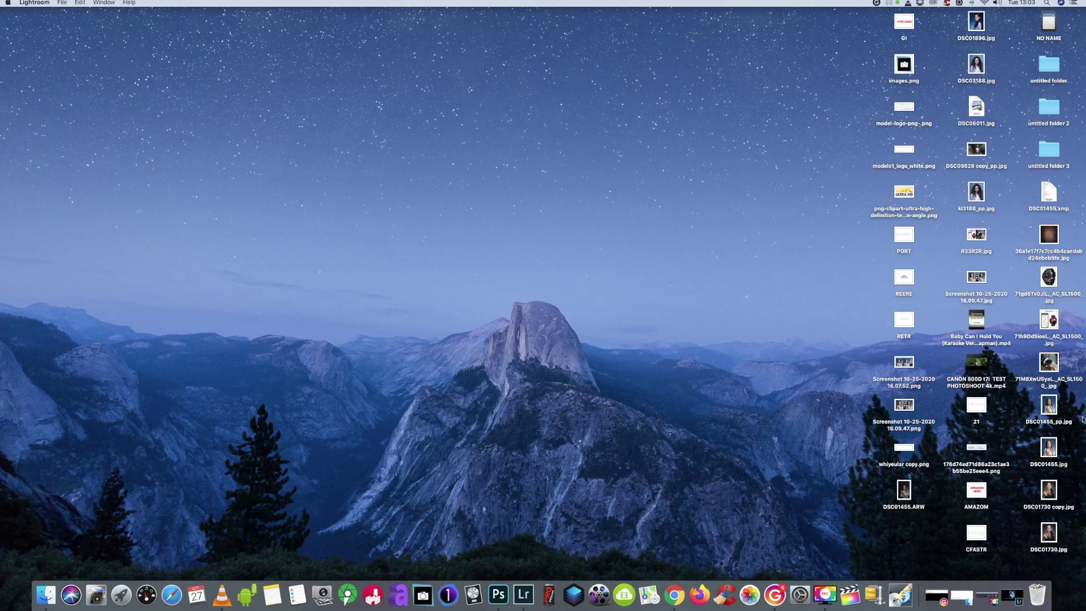
pyautogui.rightClick(974, 104)
pyautogui.moveTo(1012, 116)
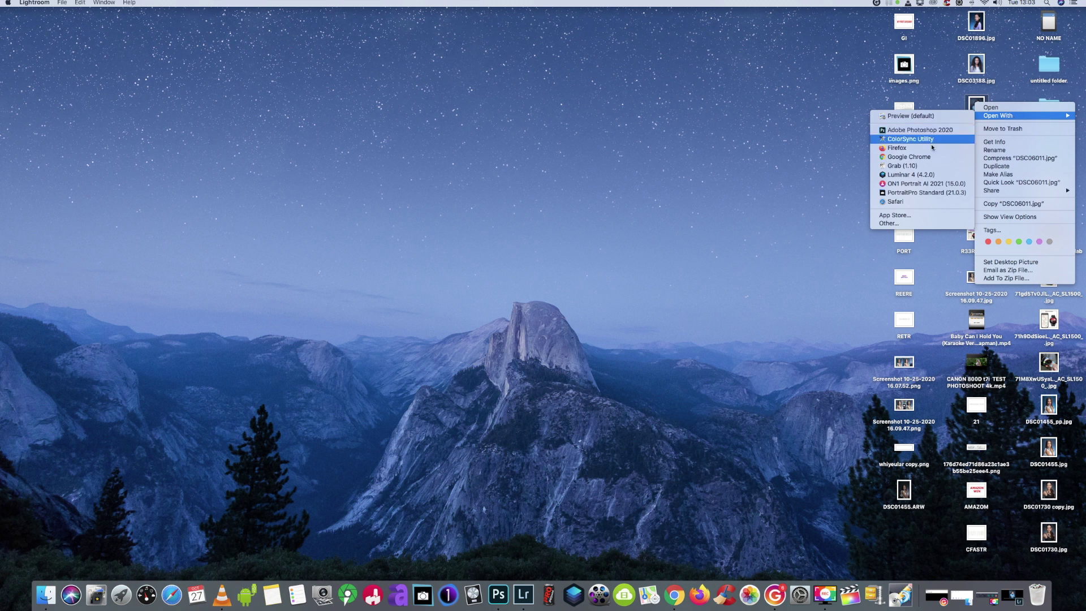
pyautogui.click(928, 193)
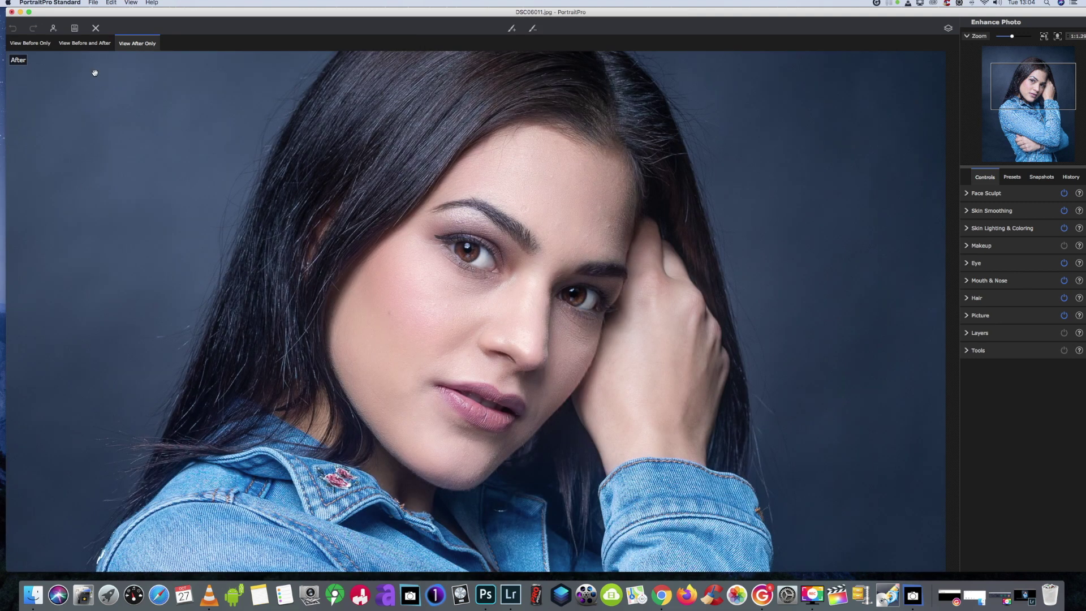
# Show the photo before and after side by side and fit the face outline to the cheek and jaw opposite the raised hand
pyautogui.click(85, 44)
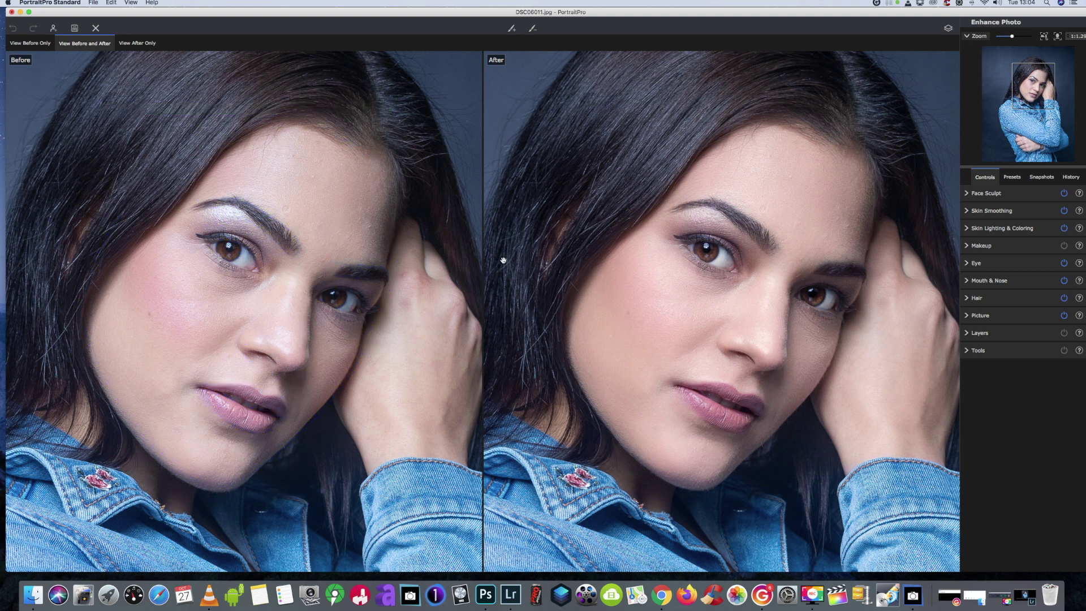
pyautogui.moveTo(337, 486)
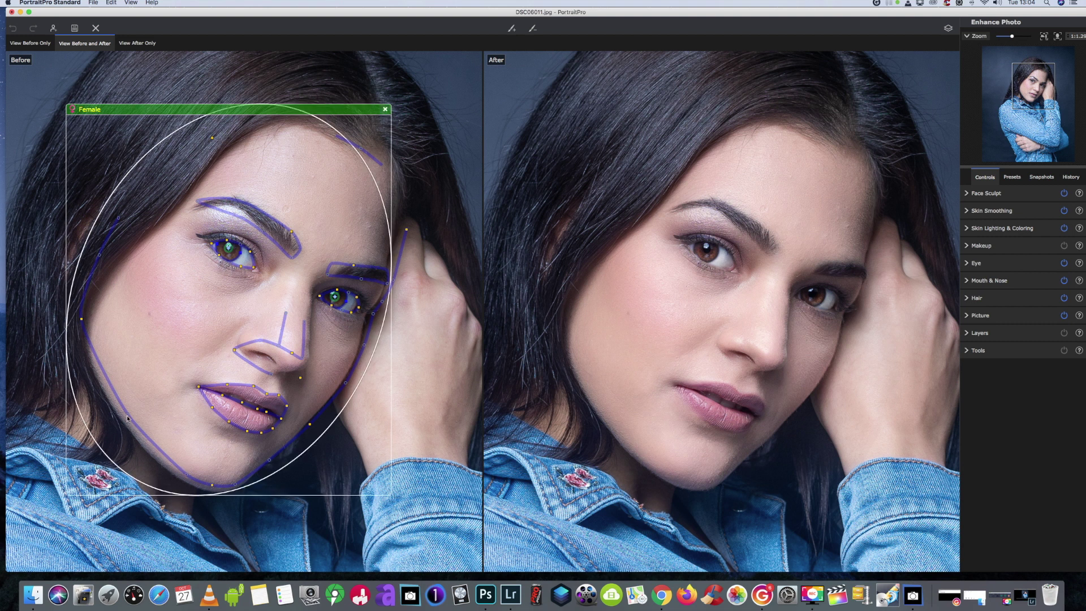
pyautogui.moveTo(125, 417); pyautogui.dragTo(119, 418)
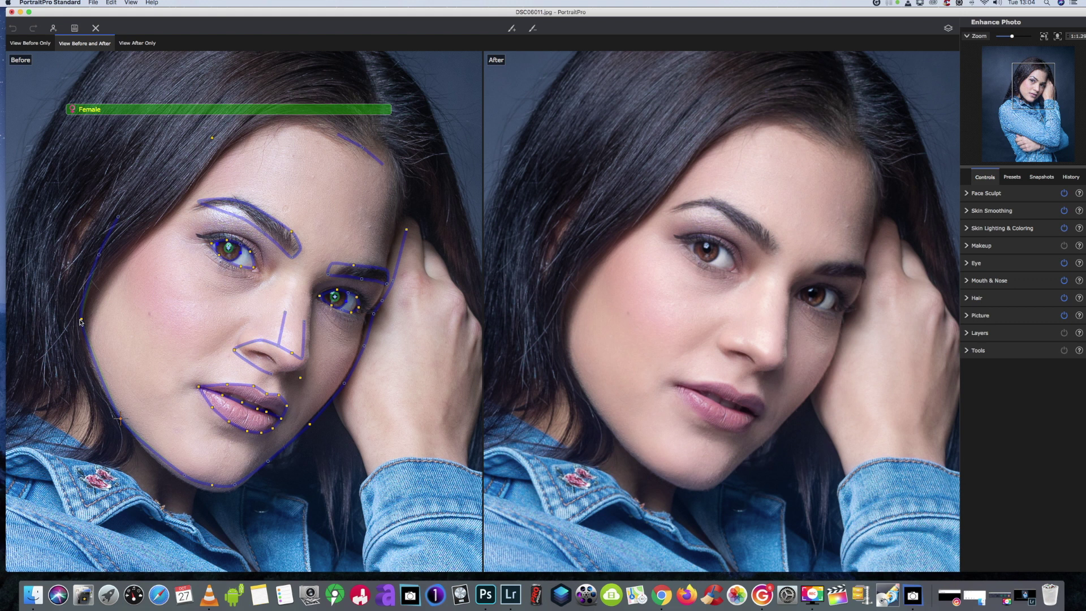
pyautogui.click(81, 320)
pyautogui.moveTo(80, 322); pyautogui.dragTo(77, 320)
pyautogui.click(183, 479)
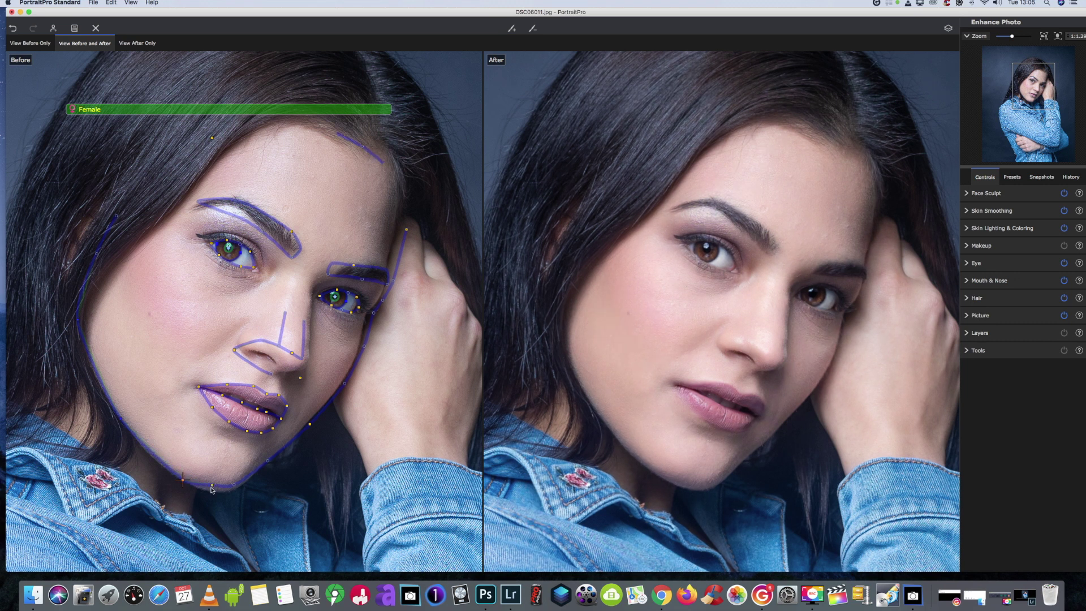
# Fit the face outline to the chin and to the side of the face beside the raised hand, up to the temple
pyautogui.moveTo(212, 486); pyautogui.dragTo(211, 492)
pyautogui.moveTo(371, 316); pyautogui.dragTo(368, 313)
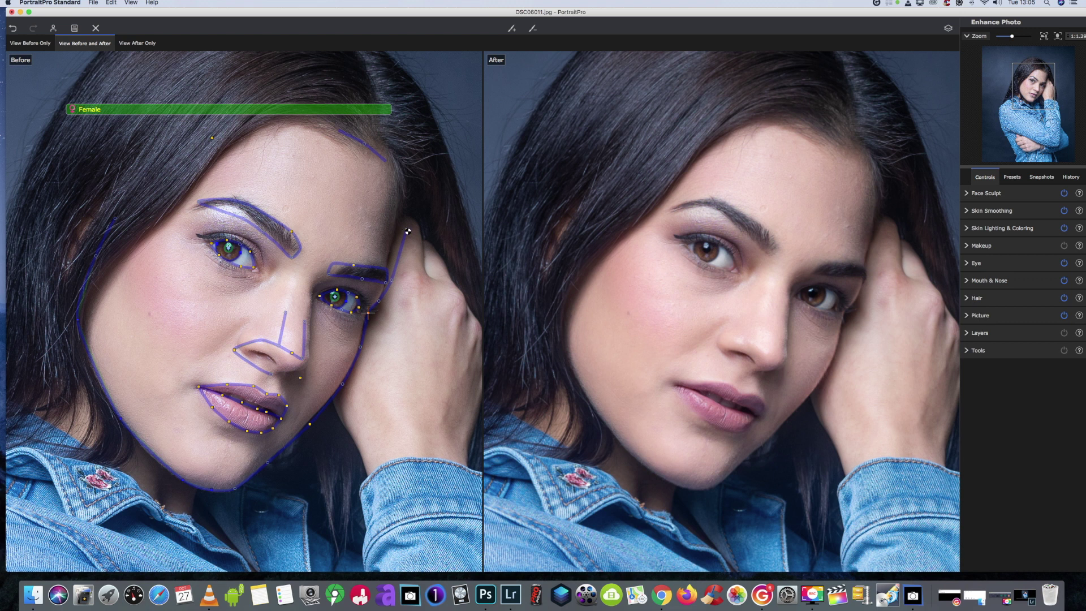
pyautogui.moveTo(406, 231); pyautogui.dragTo(392, 228)
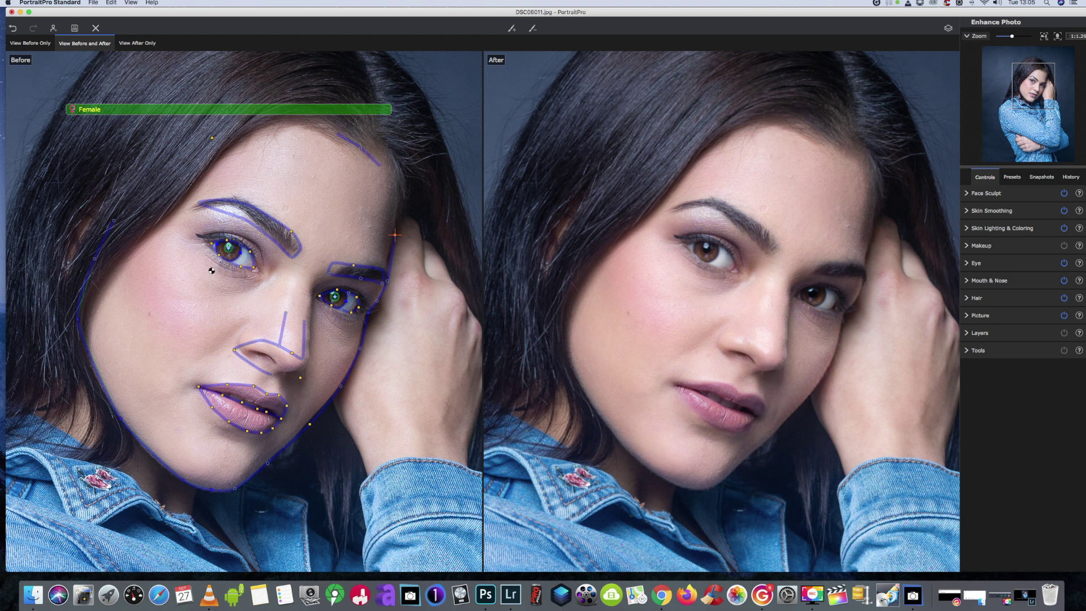
# Adjust the outlines of both eyebrows to follow their actual shape
pyautogui.click(223, 227)
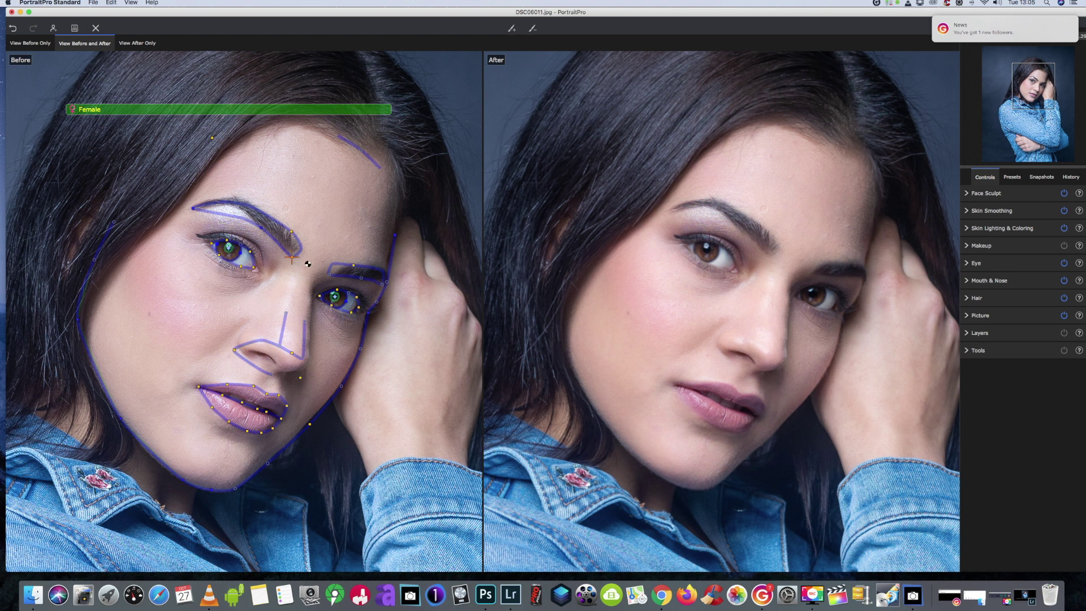
pyautogui.moveTo(330, 278); pyautogui.dragTo(331, 281)
pyautogui.moveTo(224, 279)
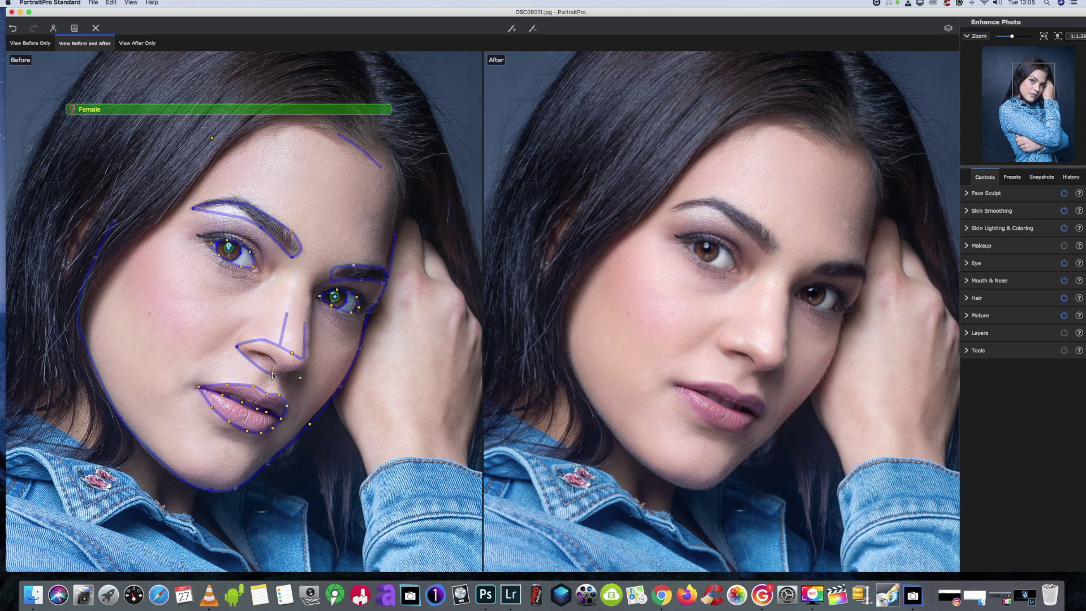
# Refine the outline between the lips and check the retouched face against the original
pyautogui.click(258, 410)
pyautogui.moveTo(254, 412); pyautogui.dragTo(254, 414)
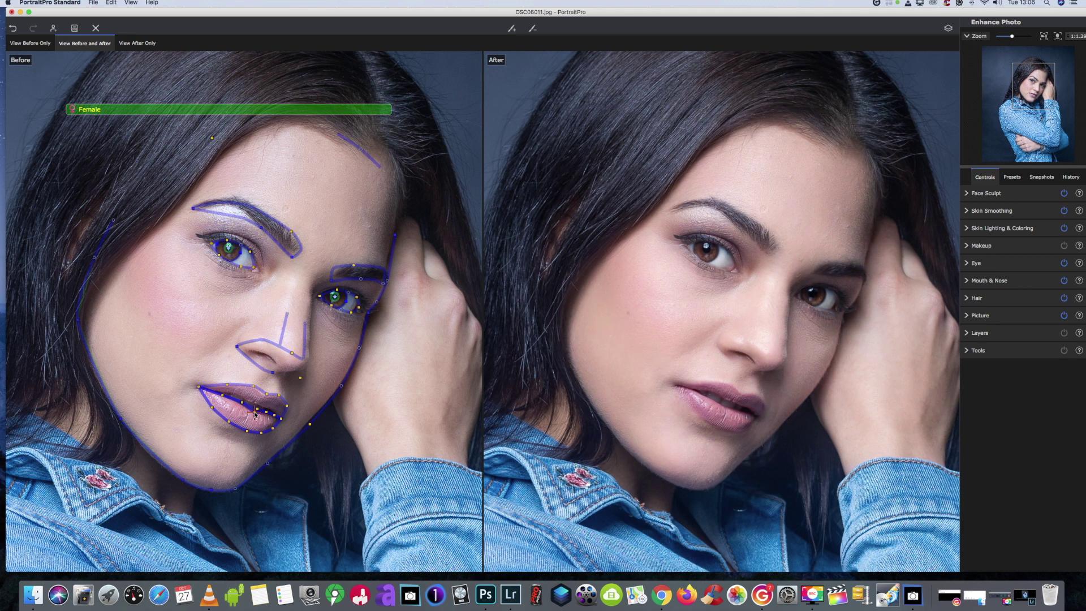
pyautogui.moveTo(257, 416); pyautogui.dragTo(256, 411)
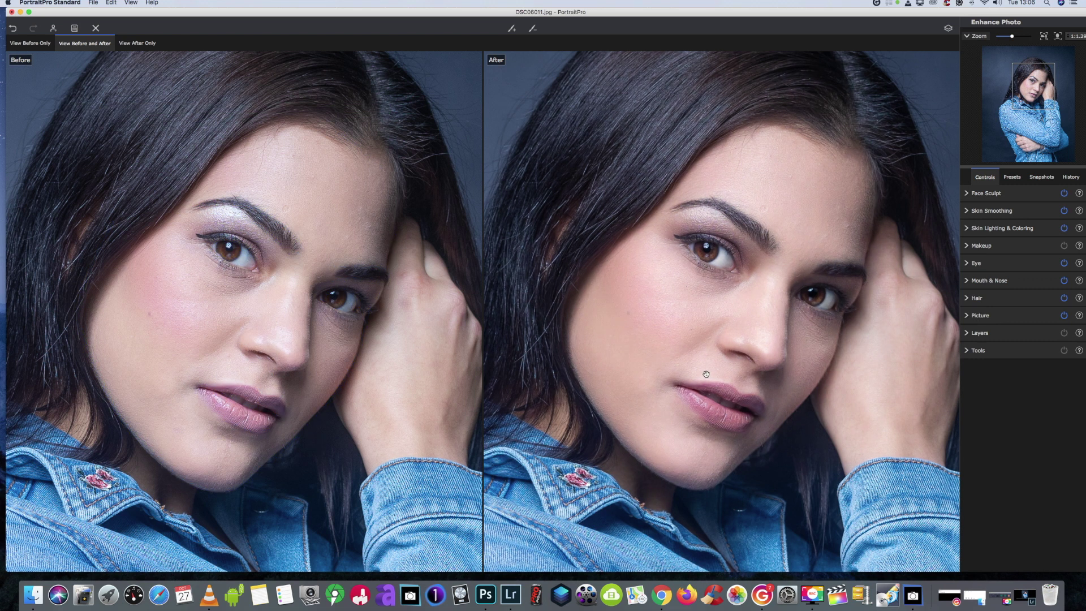
pyautogui.scroll(2, 705, 375)
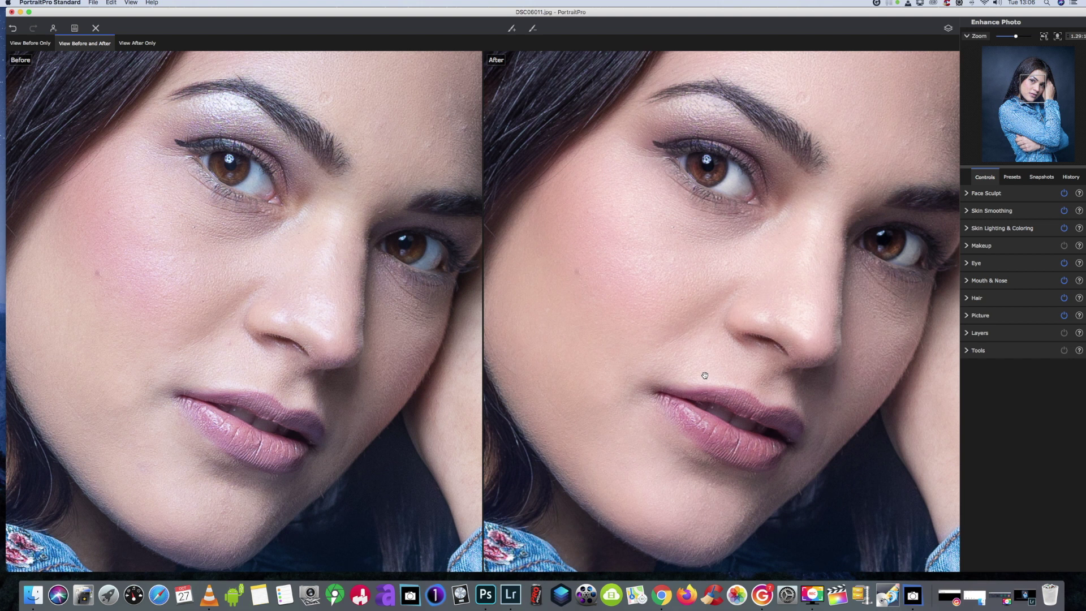
pyautogui.scroll(-5, 705, 375)
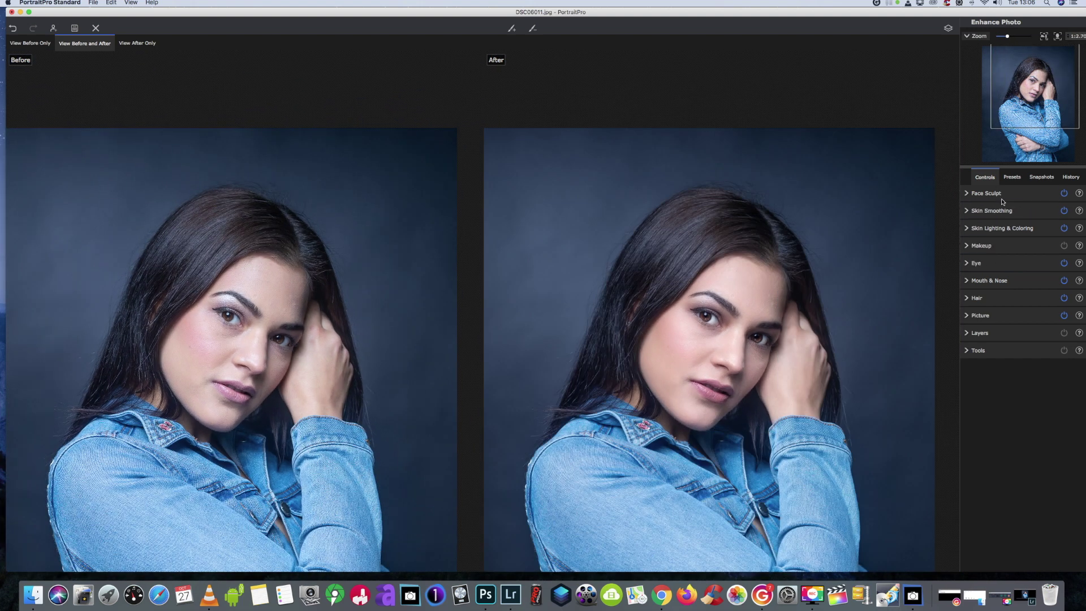
# Reset the Master Fade to 0 for Face Sculpt, Skin Smoothing, Skin Lighting & Coloring and Eye
pyautogui.click(987, 192)
pyautogui.moveTo(1046, 208); pyautogui.dragTo(999, 213)
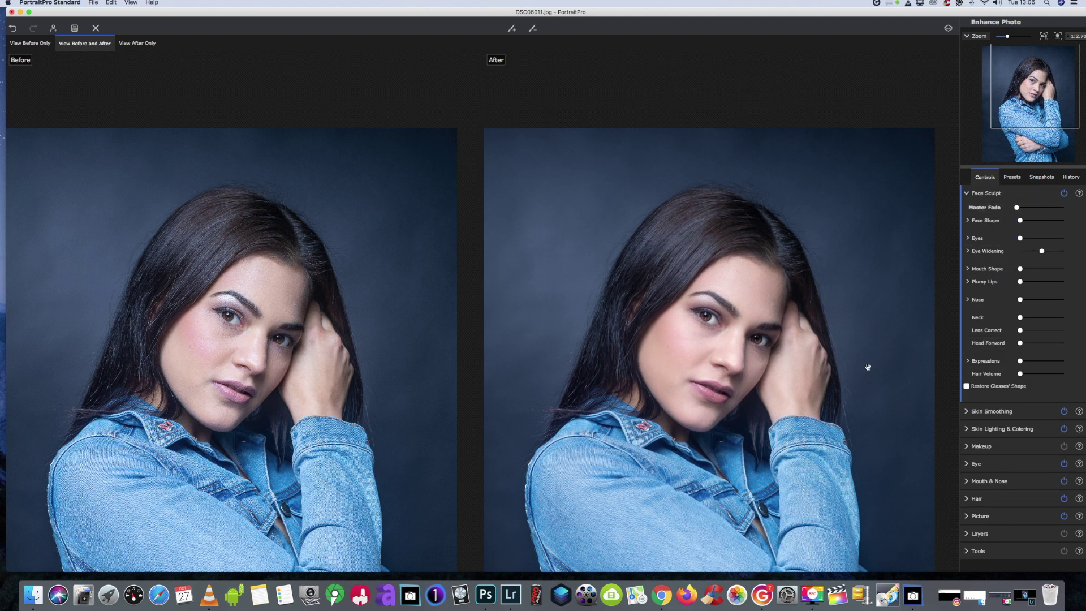
pyautogui.click(993, 411)
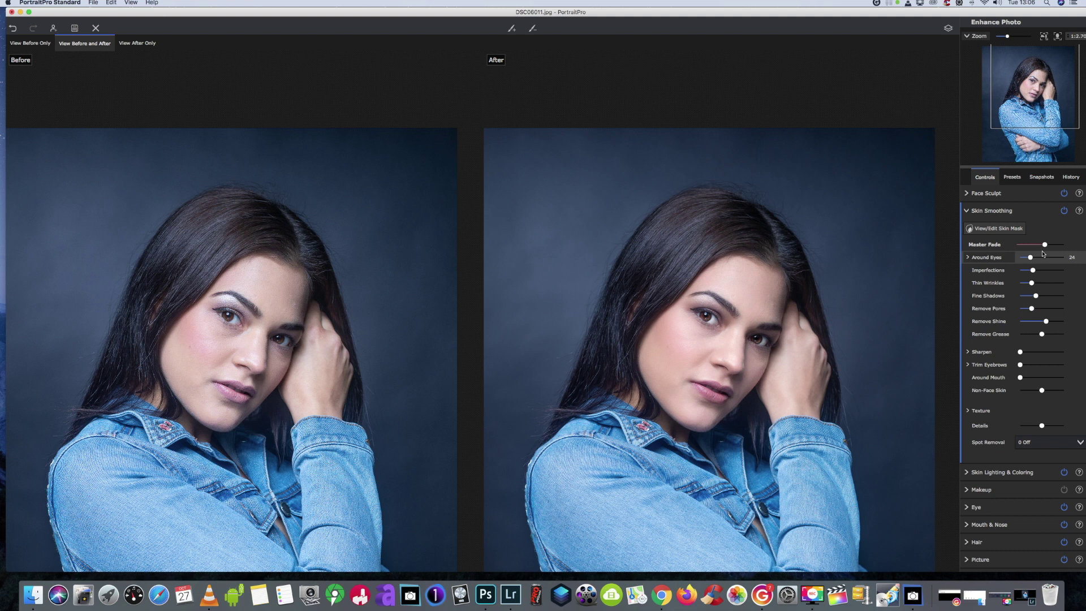
pyautogui.click(995, 472)
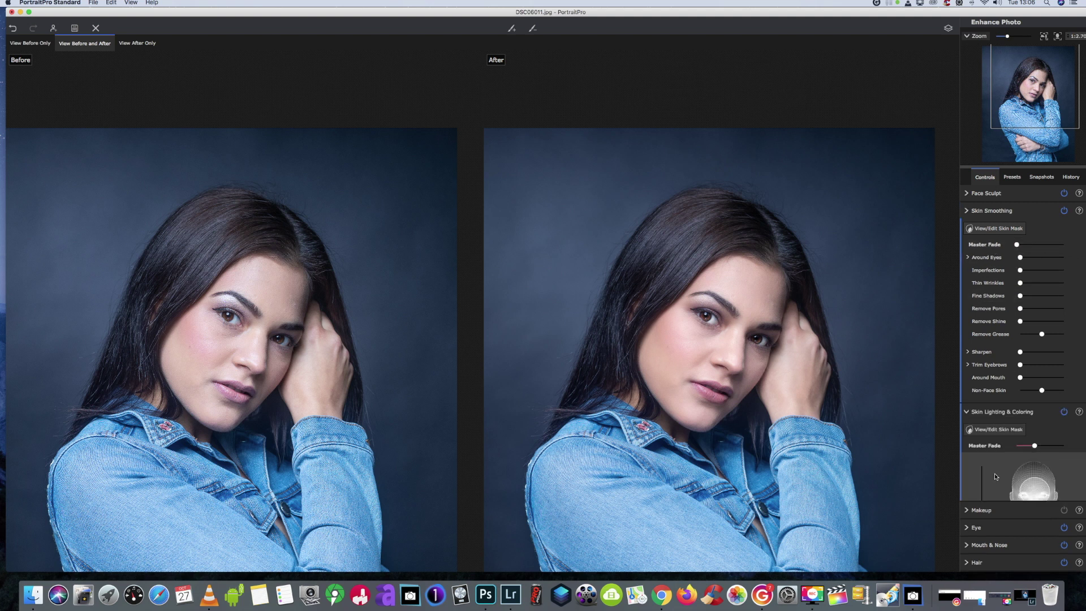
pyautogui.moveTo(1034, 261); pyautogui.dragTo(1016, 261)
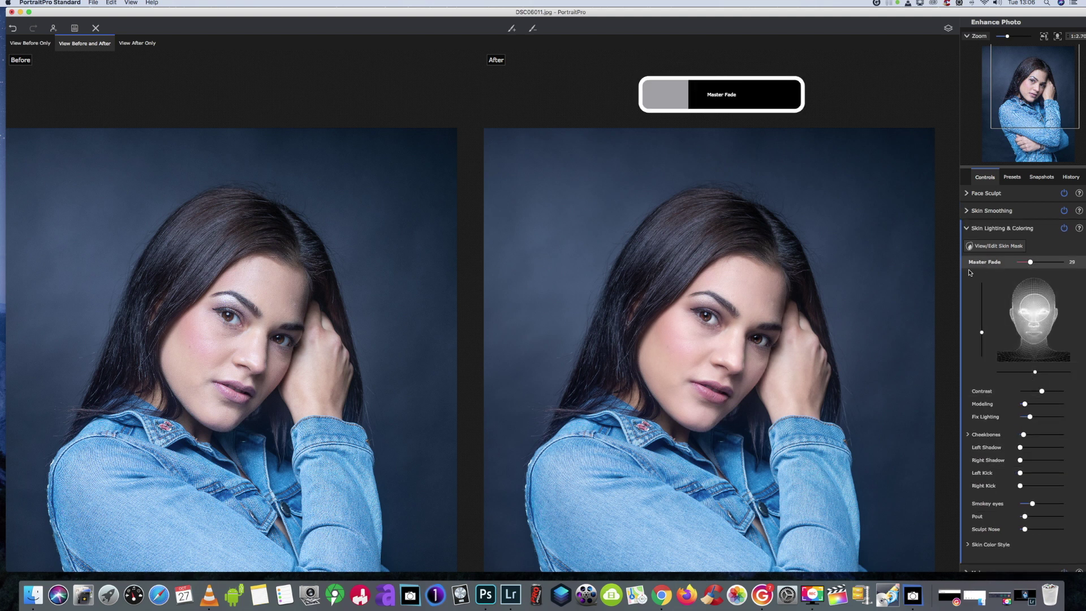
pyautogui.scroll(-4, 1006, 497)
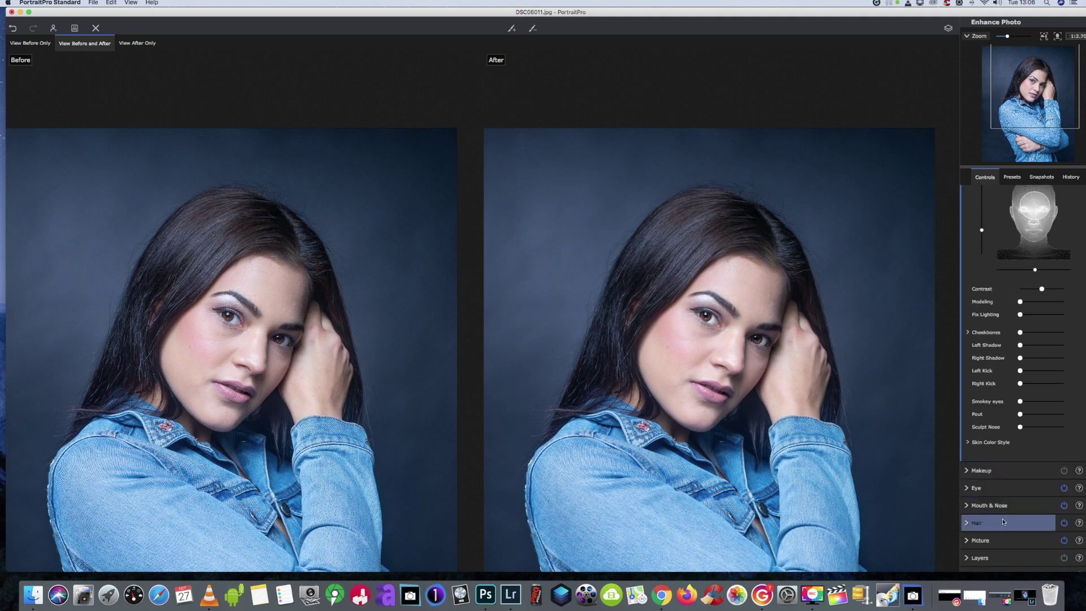
pyautogui.click(996, 473)
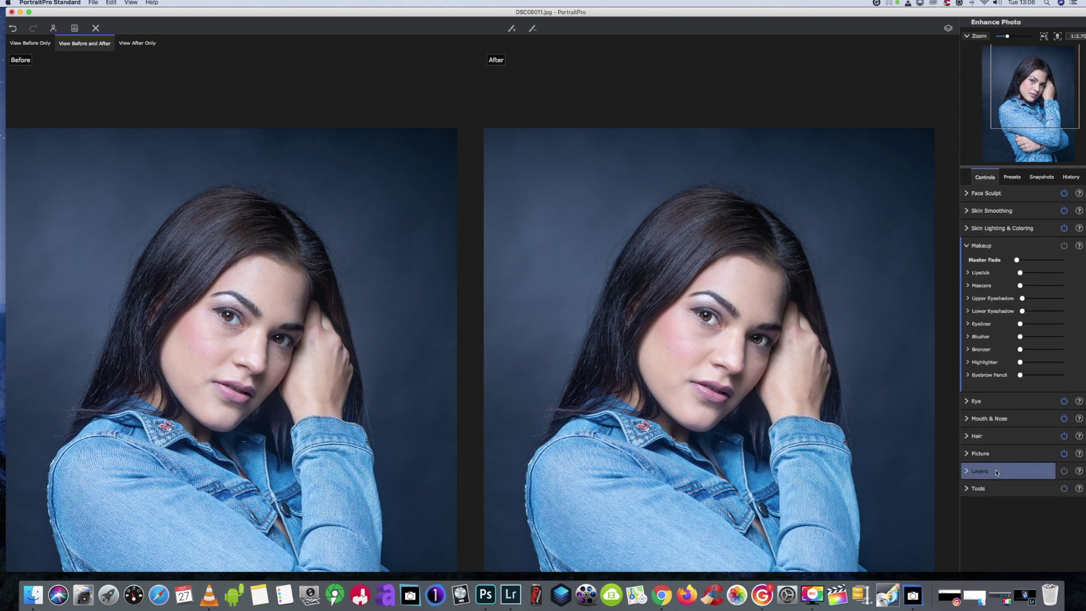
pyautogui.click(981, 410)
pyautogui.moveTo(1043, 308); pyautogui.dragTo(981, 318)
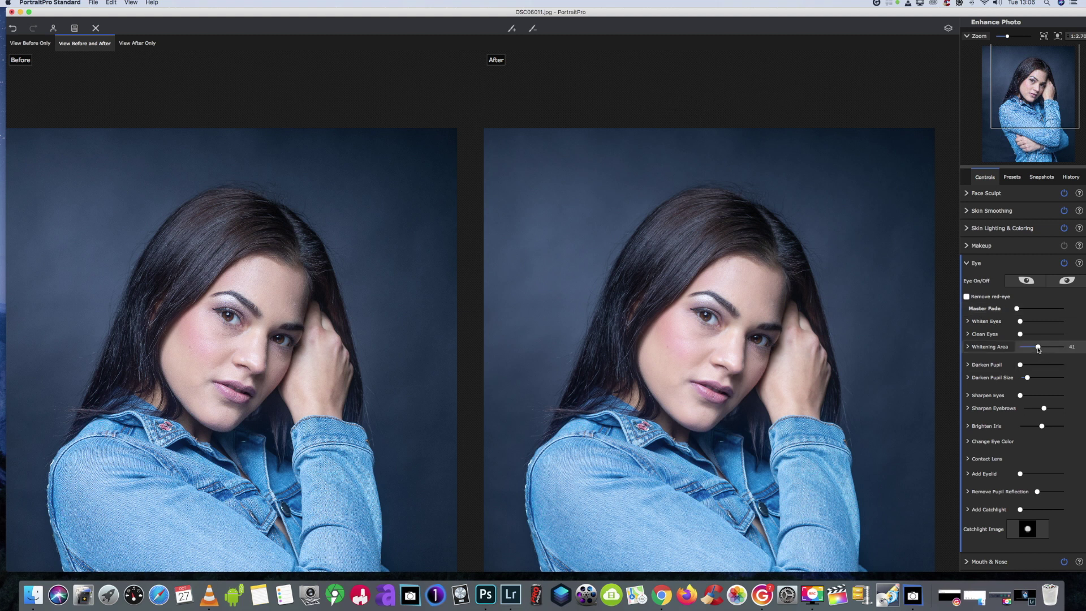
# Lower the eye Whitening Area to zero, raise Clean Eyes to about three quarters, and check the eyes up close
pyautogui.moveTo(1038, 350); pyautogui.dragTo(1013, 381)
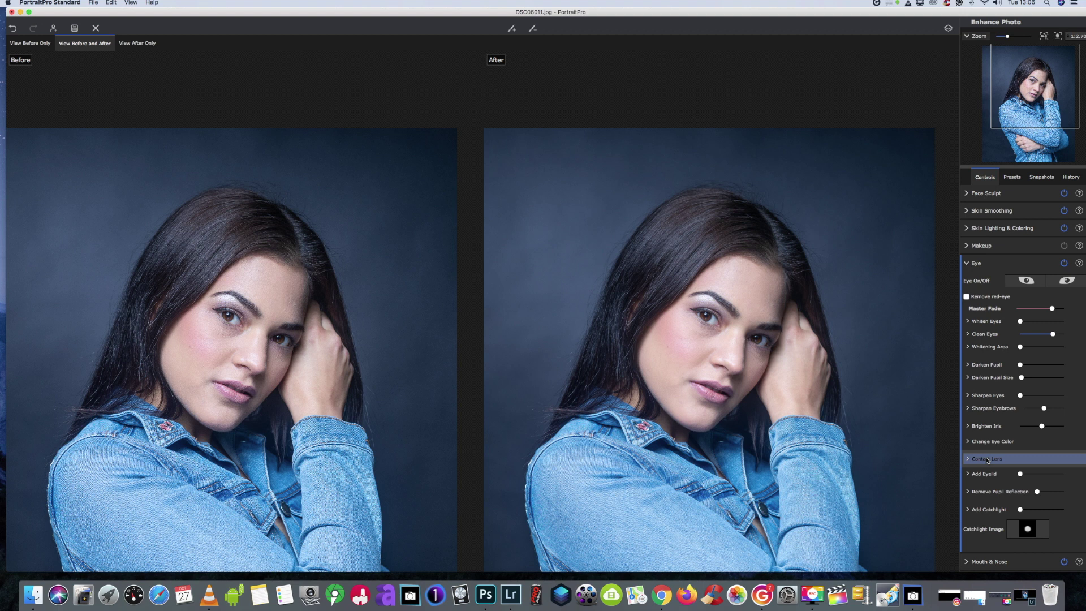
pyautogui.scroll(3, 731, 358)
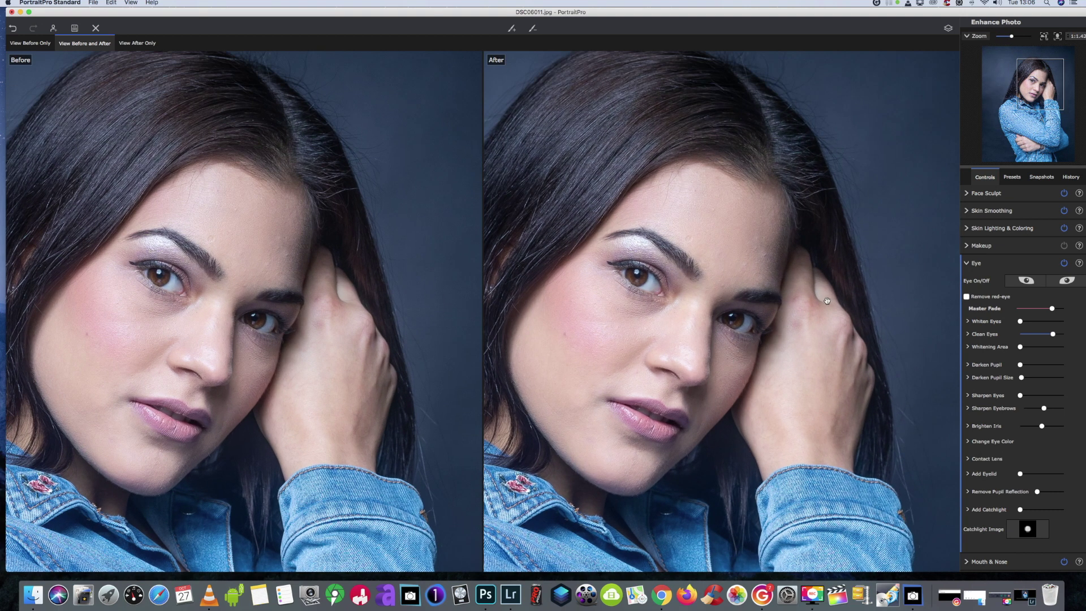
pyautogui.moveTo(742, 339); pyautogui.dragTo(802, 317)
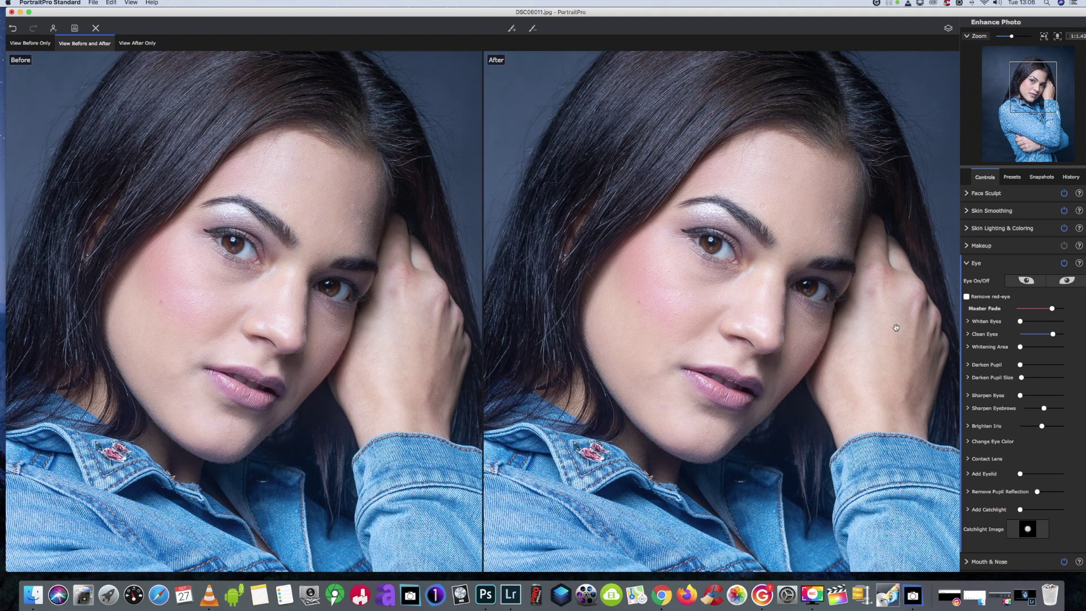
# Raise the Face Shape sculpting to just under a third and increase Eye Widening slightly
pyautogui.click(992, 195)
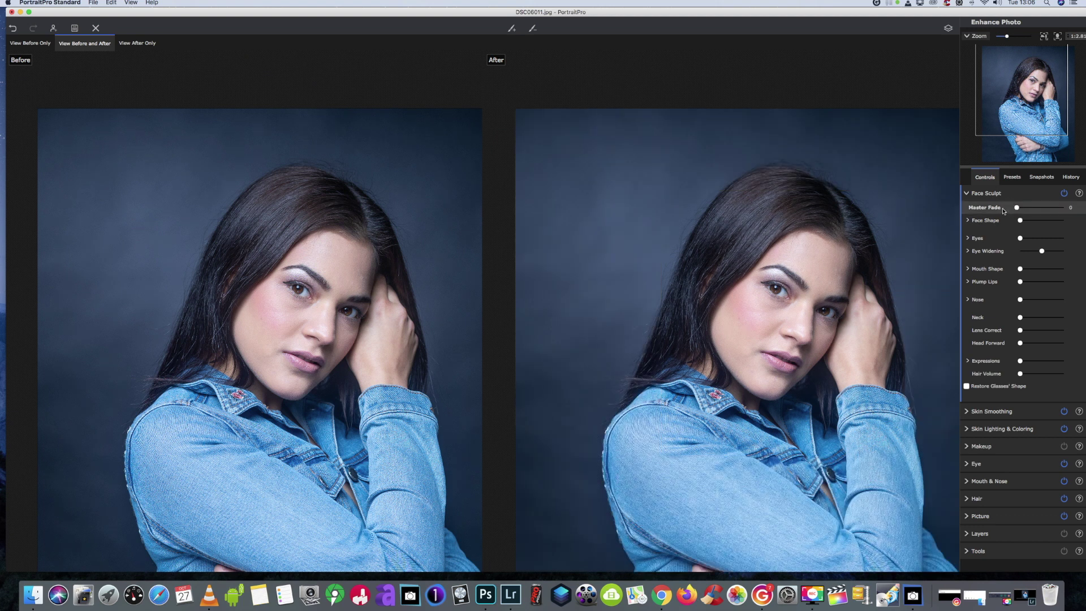
pyautogui.moveTo(1019, 220); pyautogui.dragTo(1021, 244)
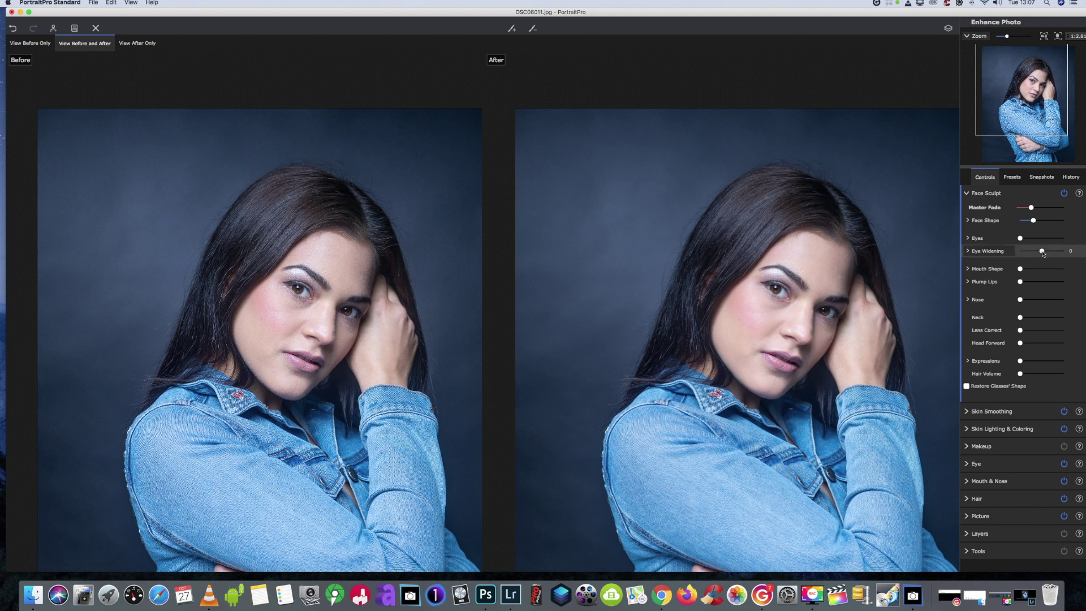
pyautogui.click(1045, 252)
pyautogui.moveTo(1046, 252); pyautogui.dragTo(1051, 252)
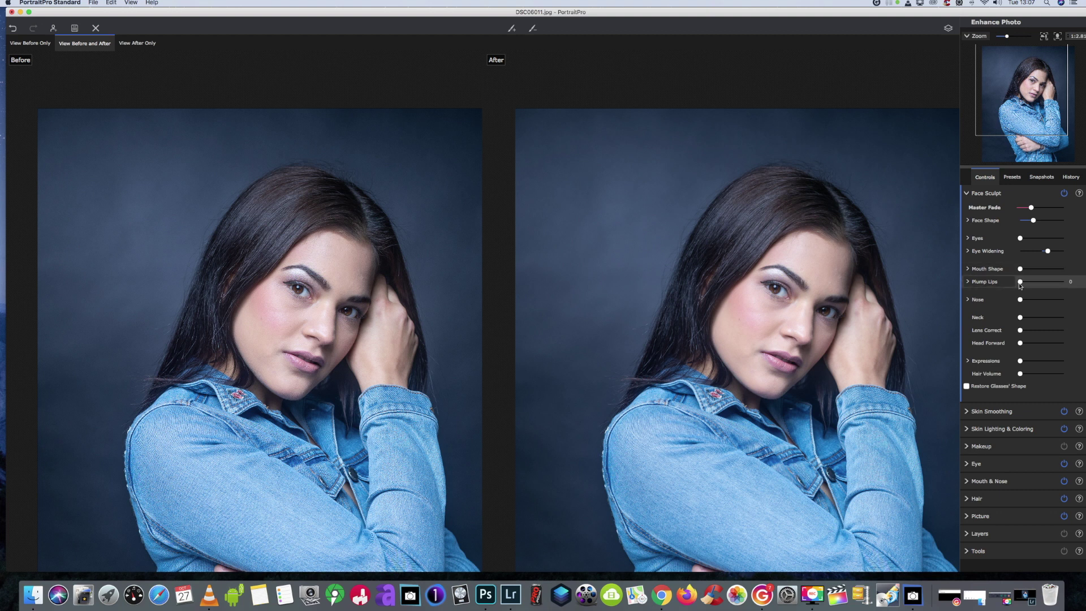
# Raise Plump Lips to about a third, Neck slightly, and Lens Correct and Head Forward to just over a quarter
pyautogui.moveTo(1021, 285); pyautogui.dragTo(944, 274)
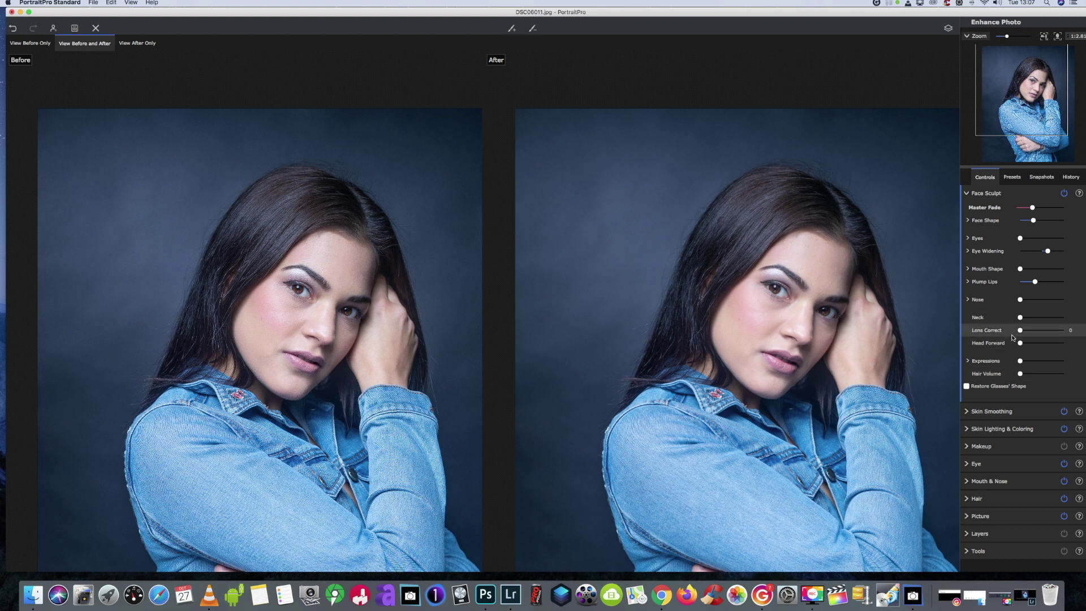
pyautogui.click(971, 303)
pyautogui.click(970, 303)
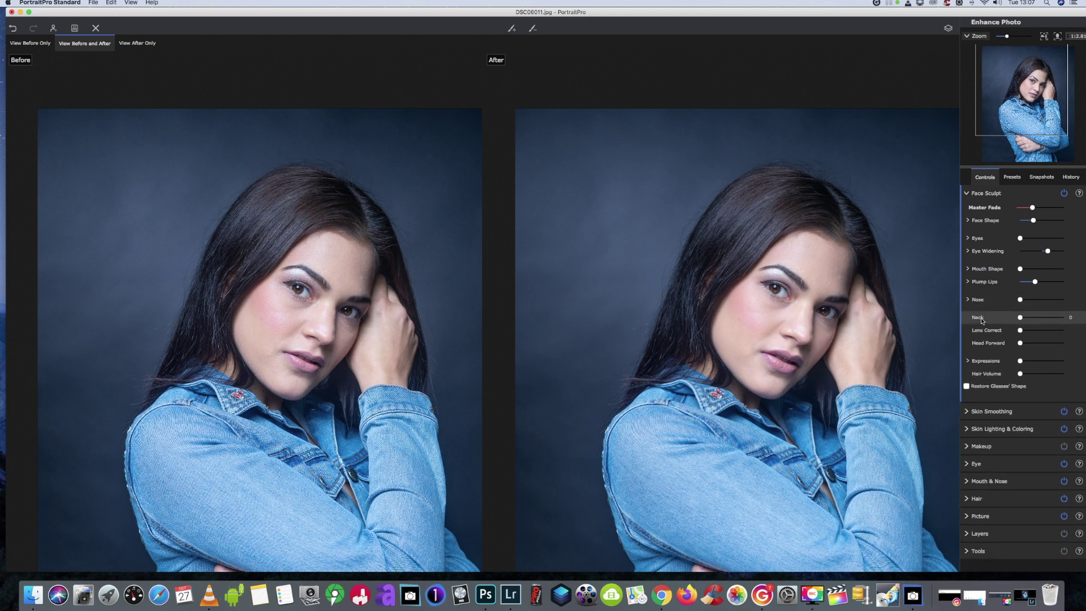
pyautogui.moveTo(1019, 320); pyautogui.dragTo(1030, 321)
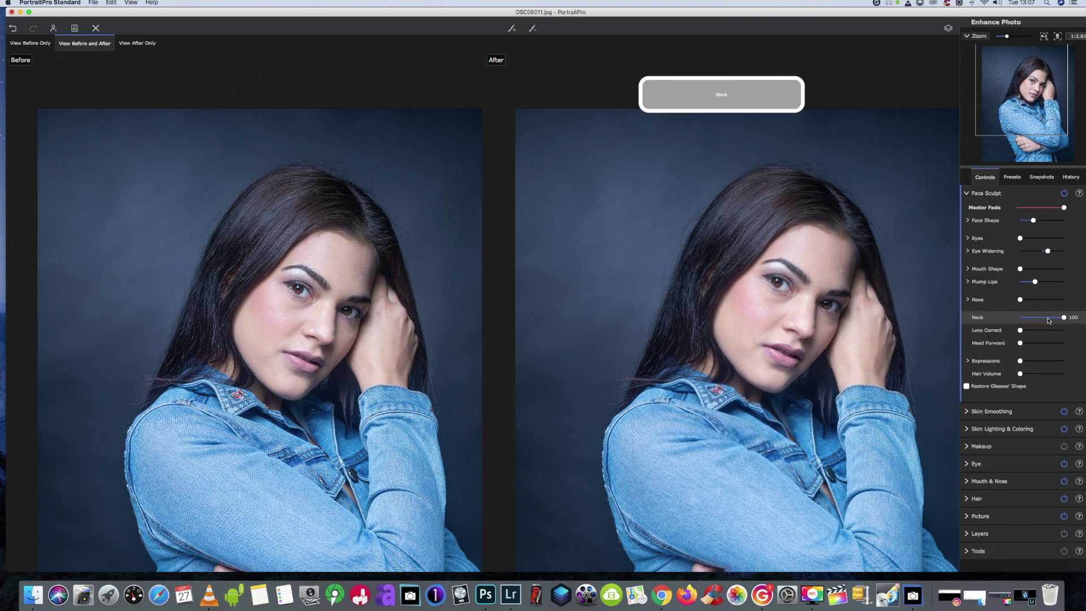
pyautogui.moveTo(1029, 323); pyautogui.dragTo(984, 389)
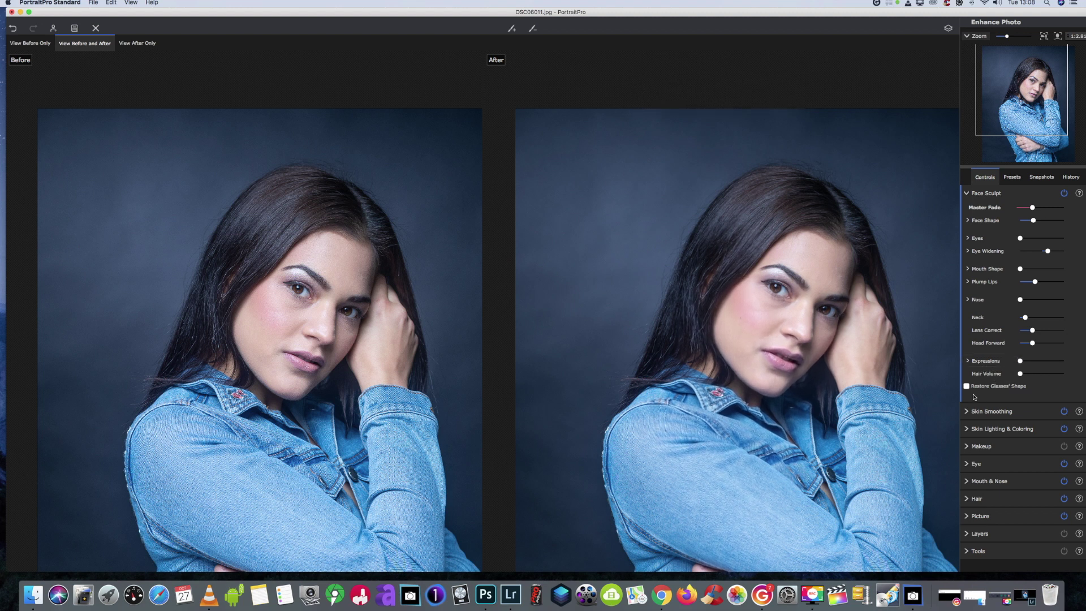
# Try the Restore Glasses' Shape option, leave it off, and set the Hair Volume to 56
pyautogui.click(966, 387)
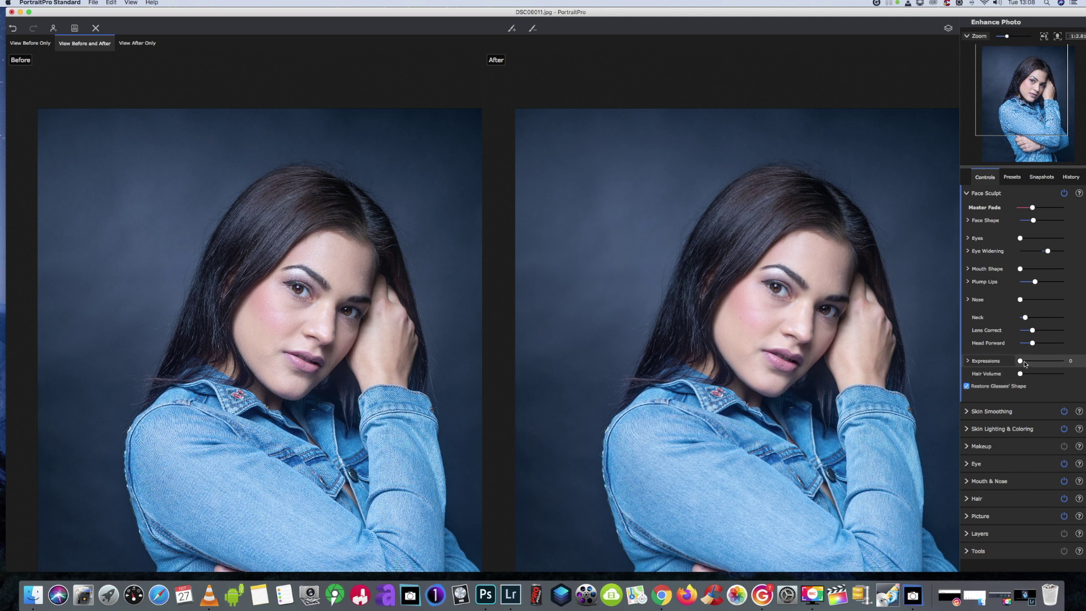
pyautogui.click(973, 388)
pyautogui.moveTo(1022, 374); pyautogui.dragTo(1045, 377)
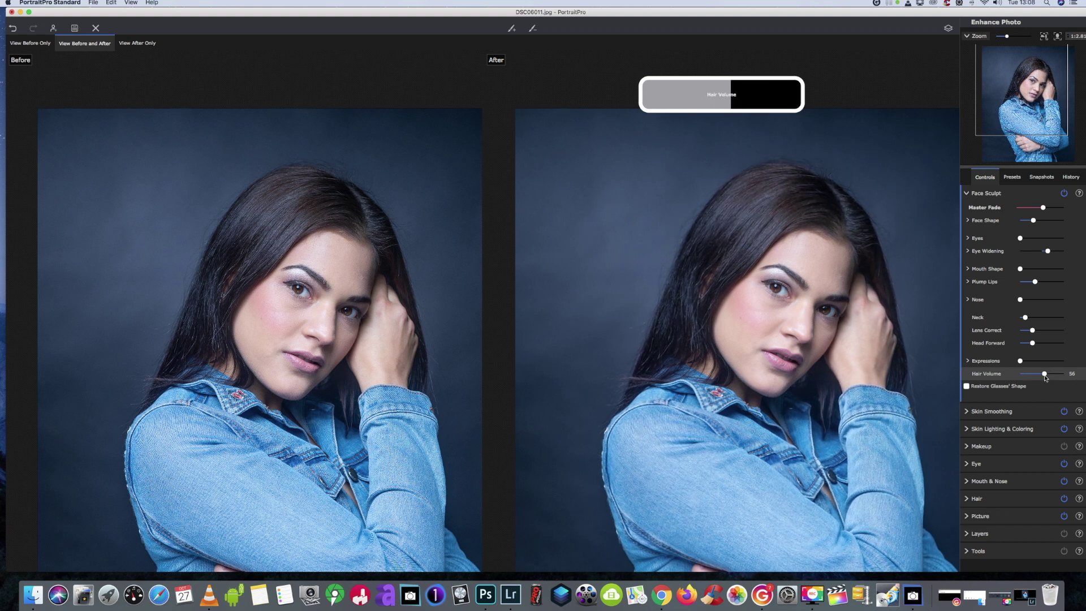
# In Skin Smoothing, raise Around Eyes and Imperfections moderately, set Fine Shadows to 33, and raise Sharpen slightly
pyautogui.scroll(3, 822, 346)
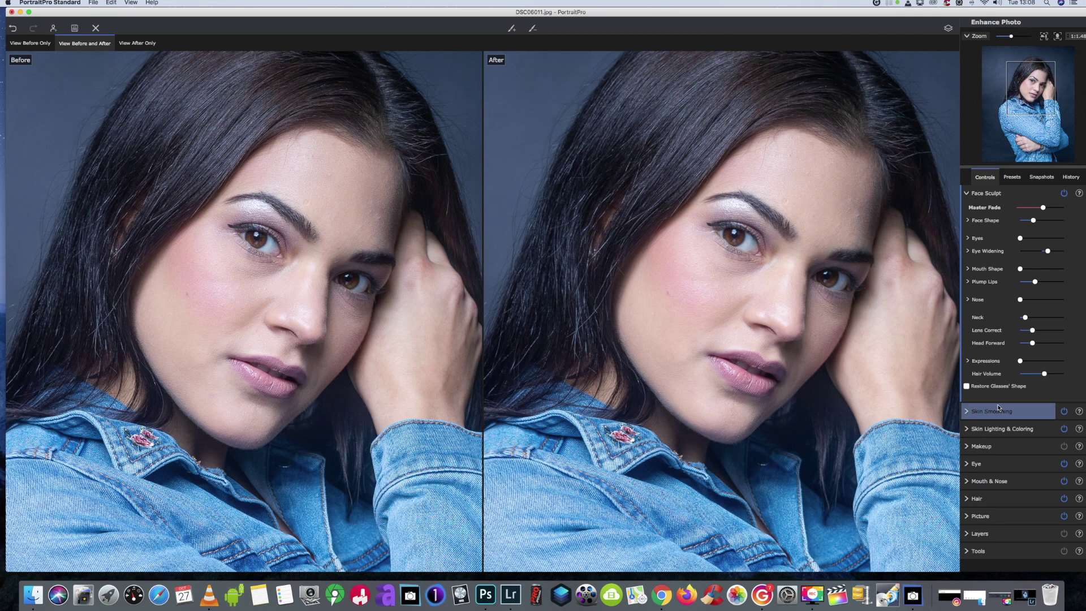
pyautogui.click(966, 412)
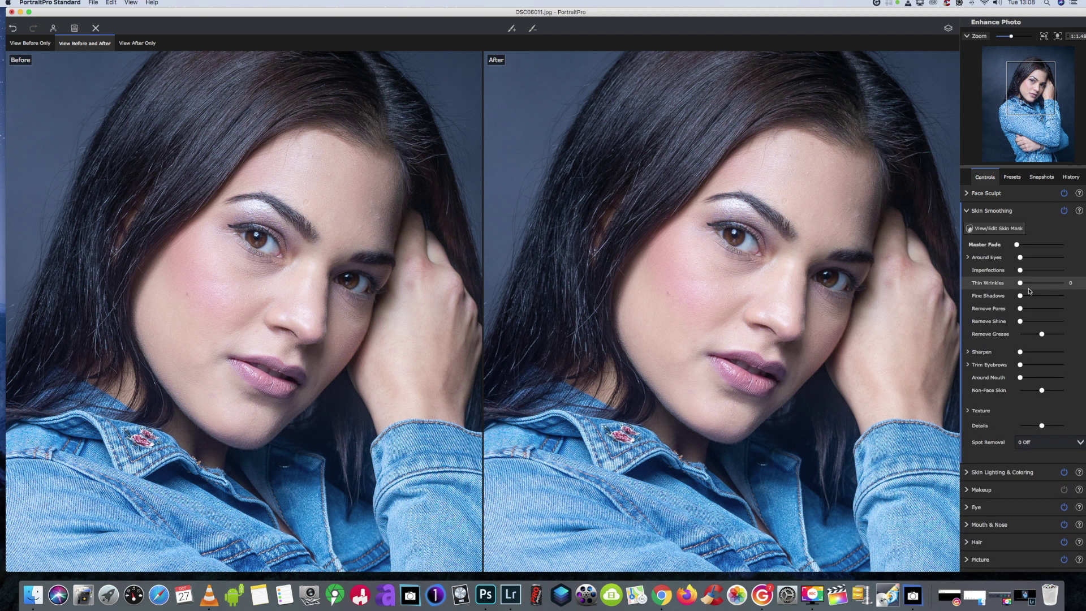
pyautogui.moveTo(1022, 260); pyautogui.dragTo(1035, 297)
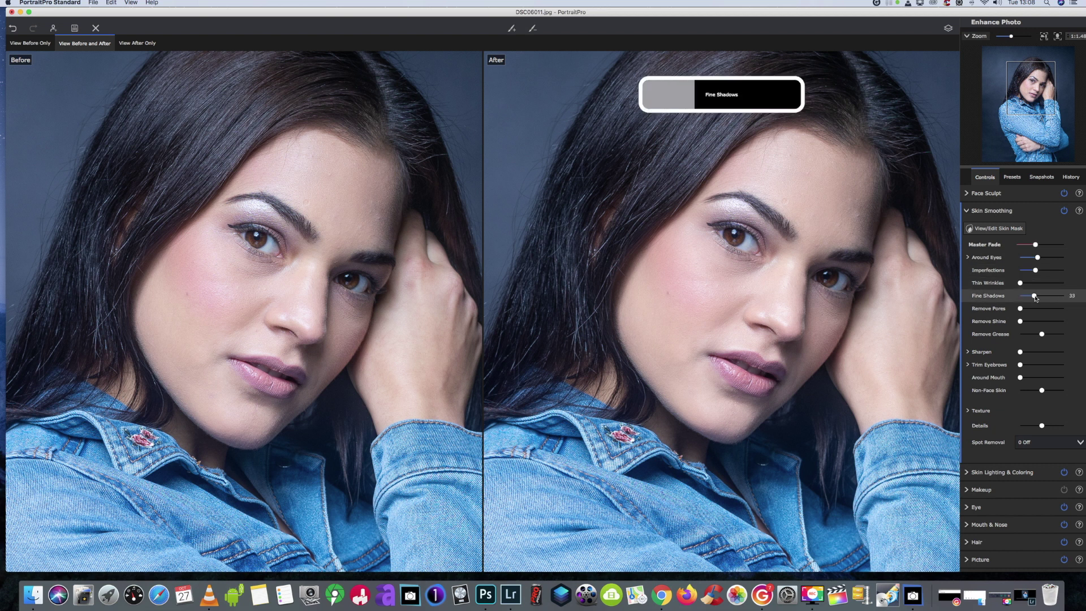
pyautogui.moveTo(1022, 354); pyautogui.dragTo(1028, 355)
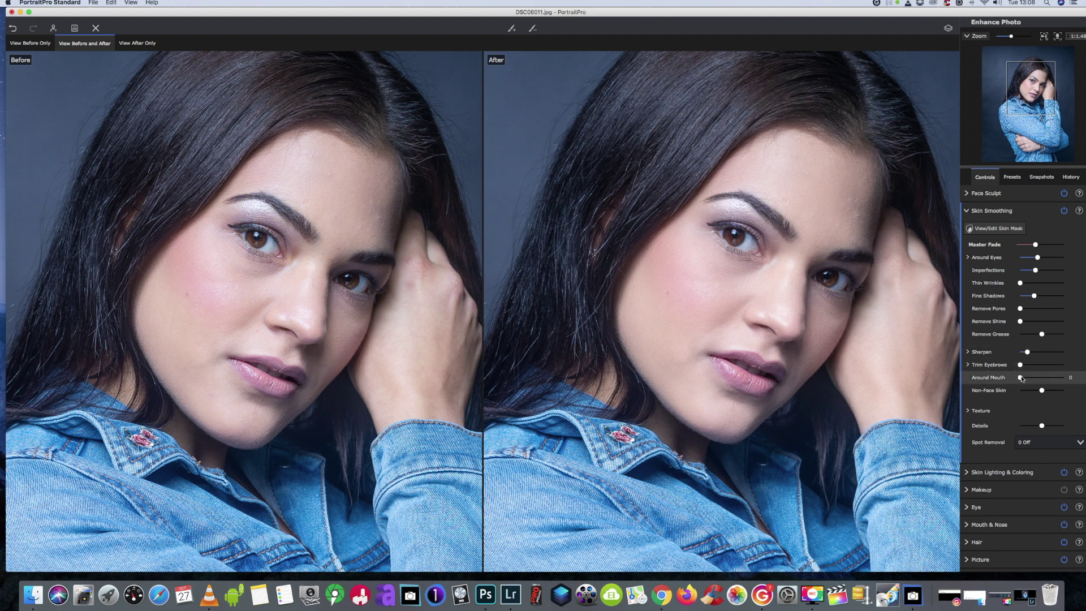
# In Skin Lighting & Coloring, raise Left Shadow to just over half and Right Shadow to about a third
pyautogui.scroll(-3, 925, 401)
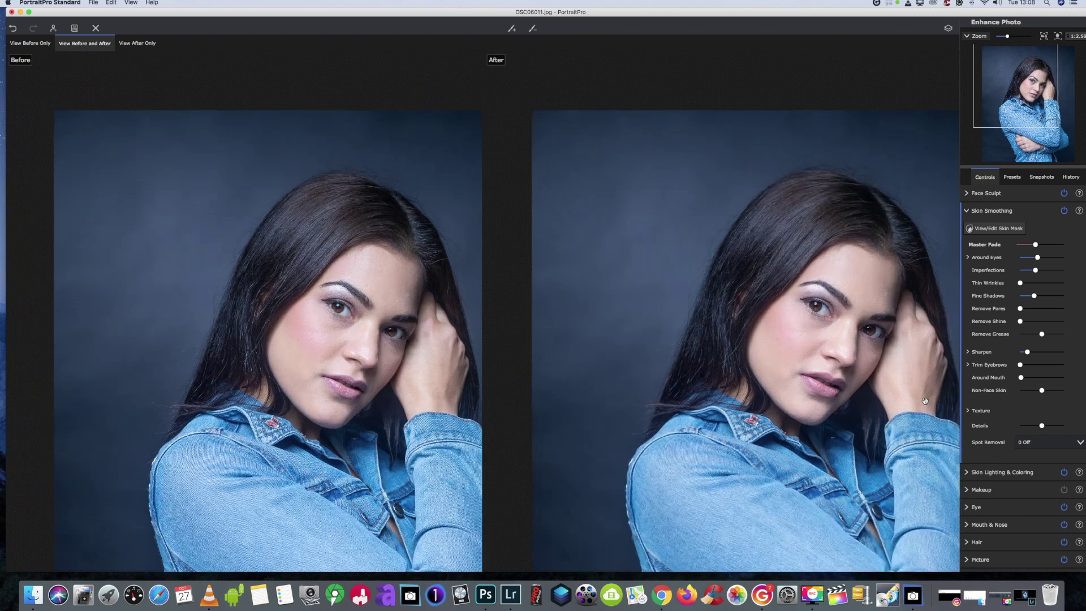
pyautogui.scroll(3, 925, 401)
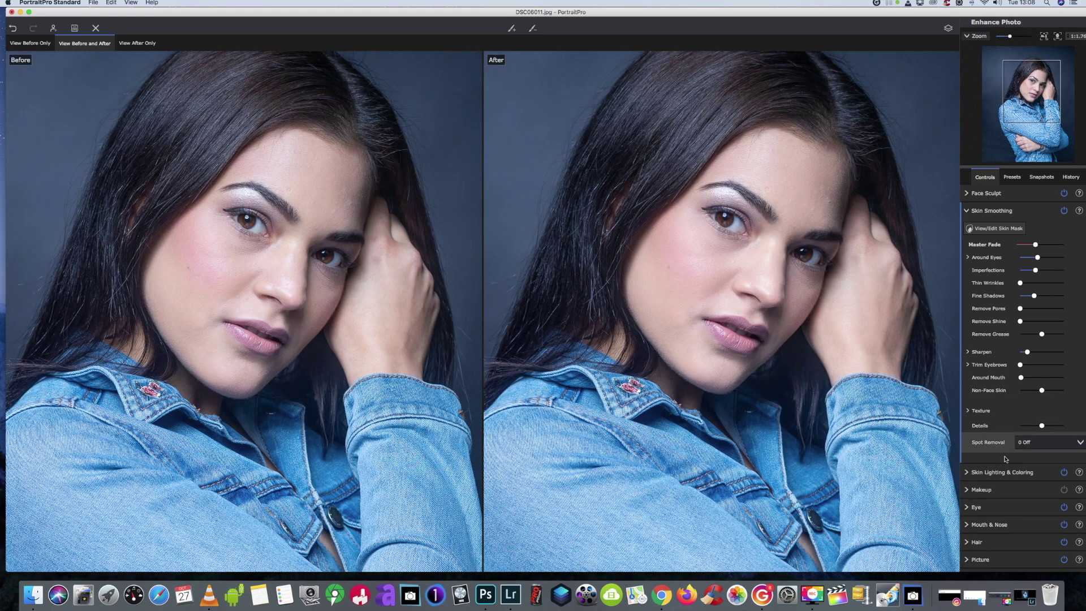
pyautogui.scroll(-2, 888, 425)
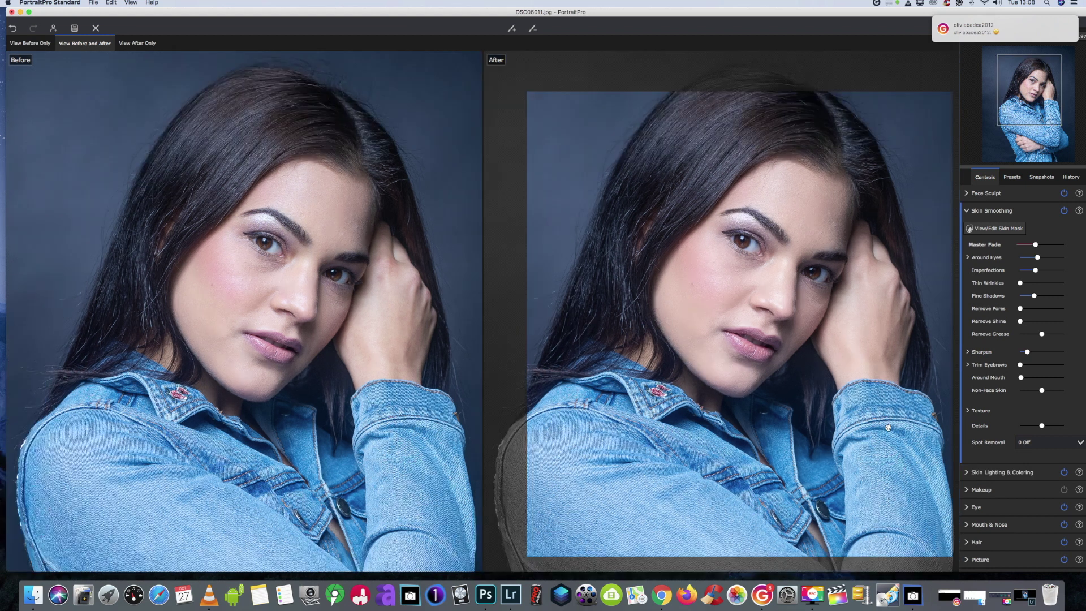
pyautogui.click(1001, 472)
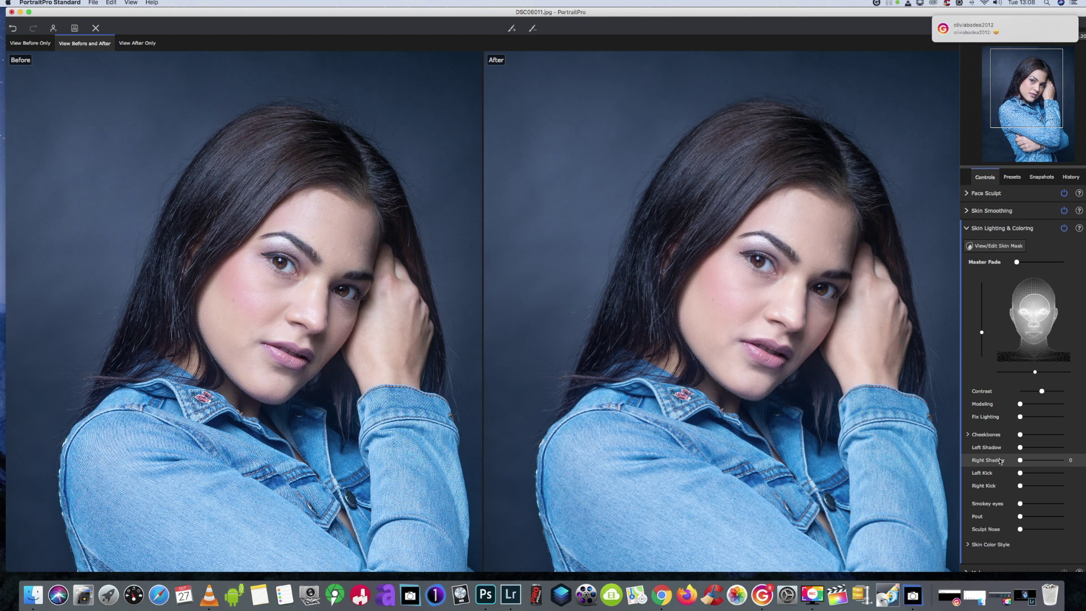
pyautogui.scroll(-2, 829, 420)
pyautogui.scroll(-3, 829, 421)
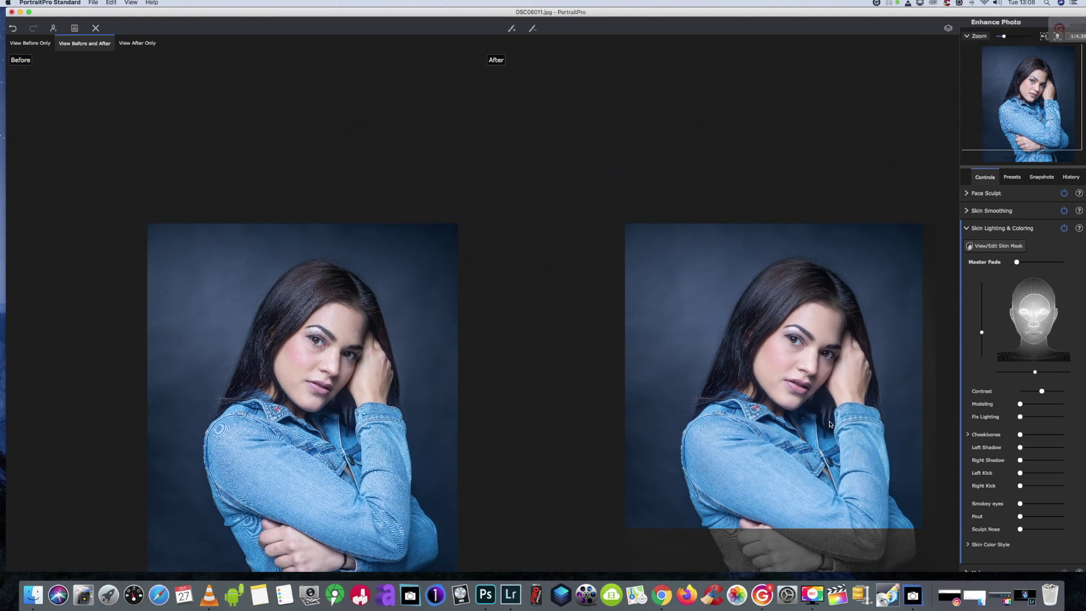
pyautogui.moveTo(829, 420); pyautogui.dragTo(773, 341)
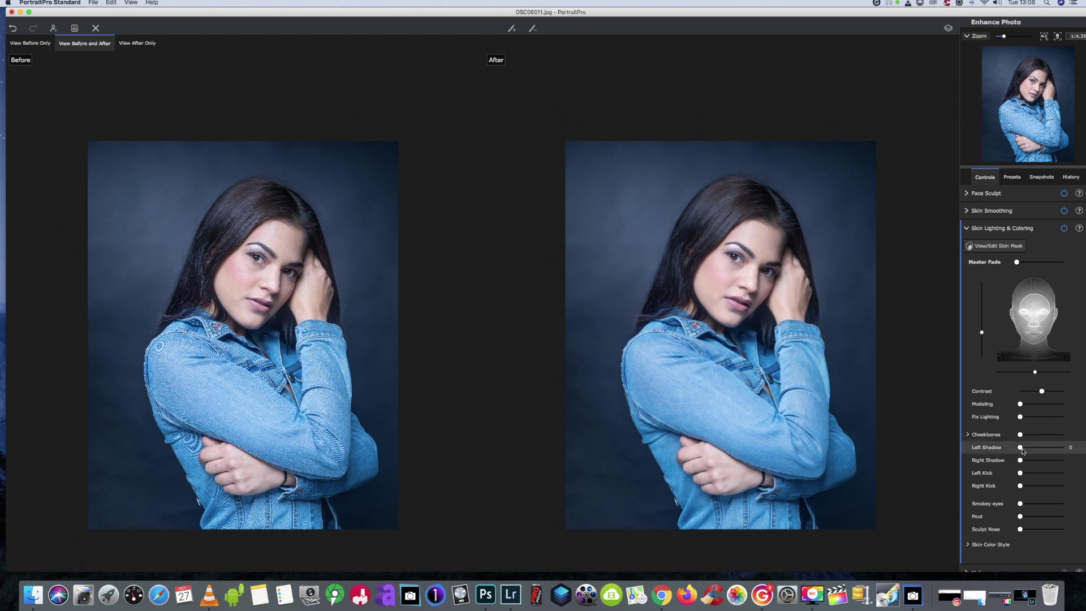
pyautogui.moveTo(1020, 448)
pyautogui.mouseDown()
pyautogui.moveTo(1049, 449)
pyautogui.moveTo(1019, 449)
pyautogui.mouseUp()
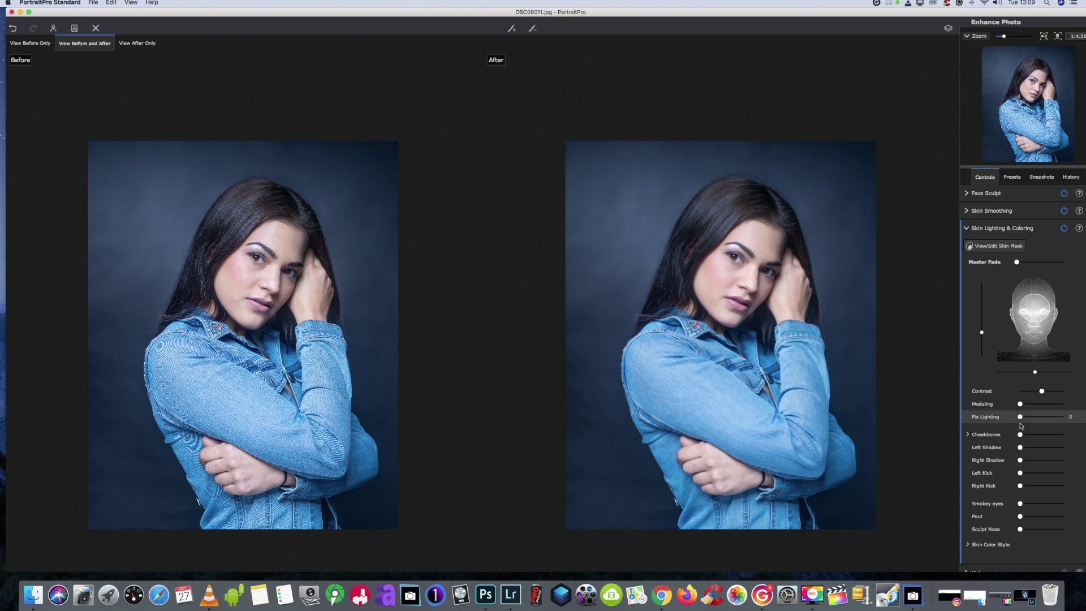
pyautogui.moveTo(1020, 448)
pyautogui.mouseDown()
pyautogui.moveTo(1050, 450)
pyautogui.moveTo(1022, 462)
pyautogui.moveTo(1037, 462)
pyautogui.mouseUp()
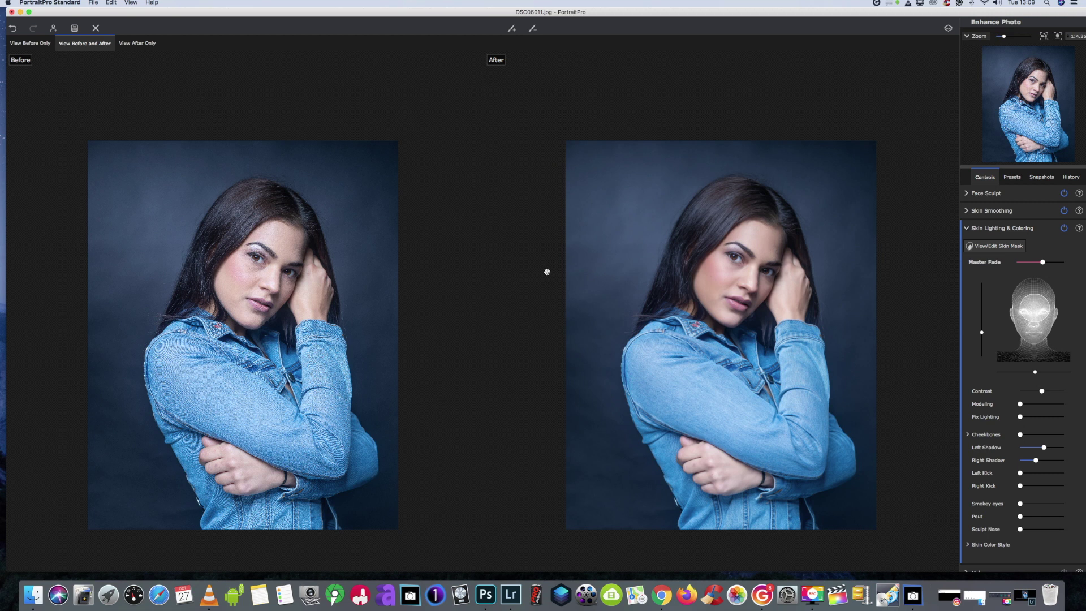
# Raise Right Kick slightly and set Smokey eyes to 47 in the skin lighting settings
pyautogui.click(1021, 472)
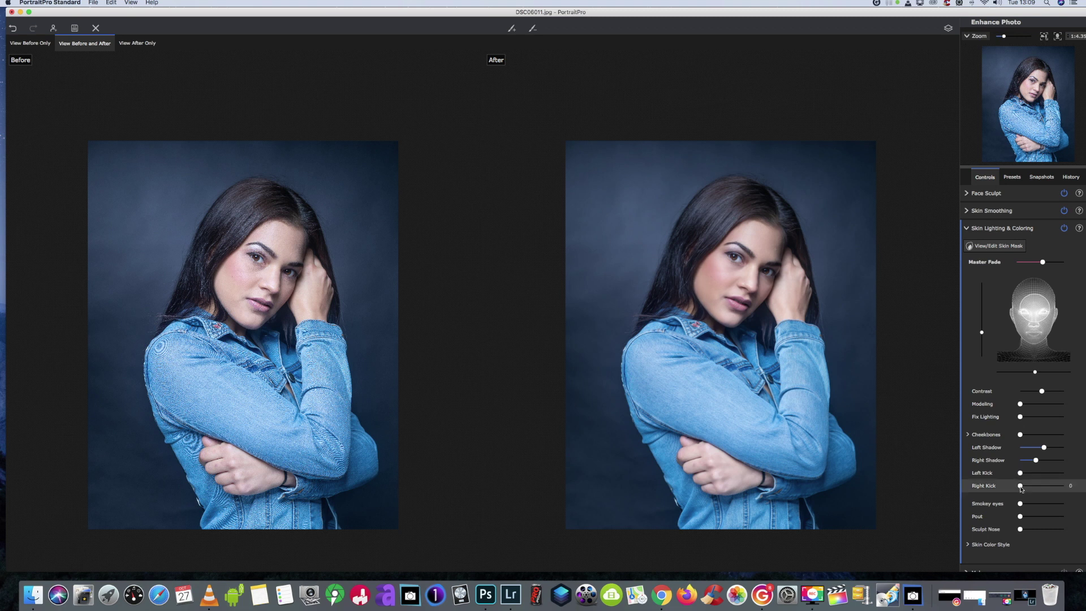
pyautogui.moveTo(1021, 488)
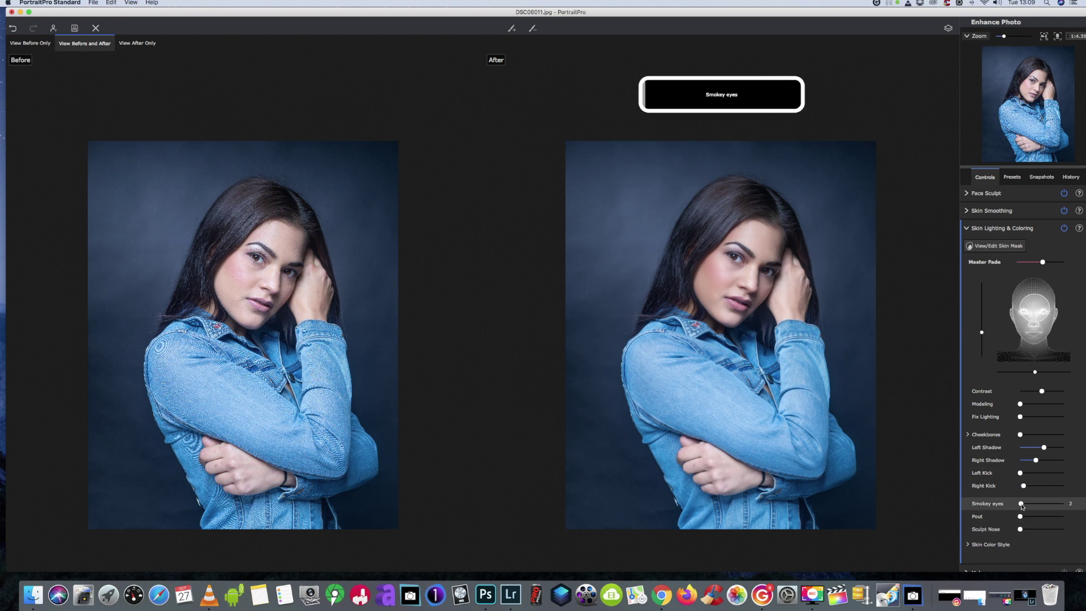
pyautogui.moveTo(1023, 506); pyautogui.dragTo(1026, 507)
pyautogui.moveTo(1020, 504)
pyautogui.mouseDown()
pyautogui.moveTo(1051, 506)
pyautogui.moveTo(1021, 507)
pyautogui.moveTo(1042, 507)
pyautogui.mouseUp()
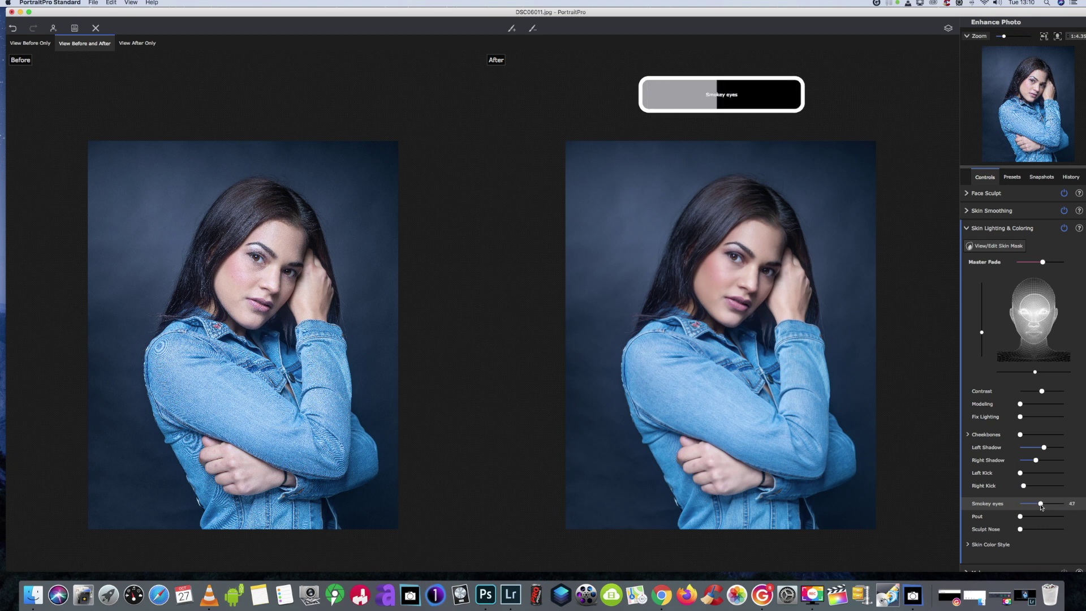
pyautogui.scroll(3, 776, 292)
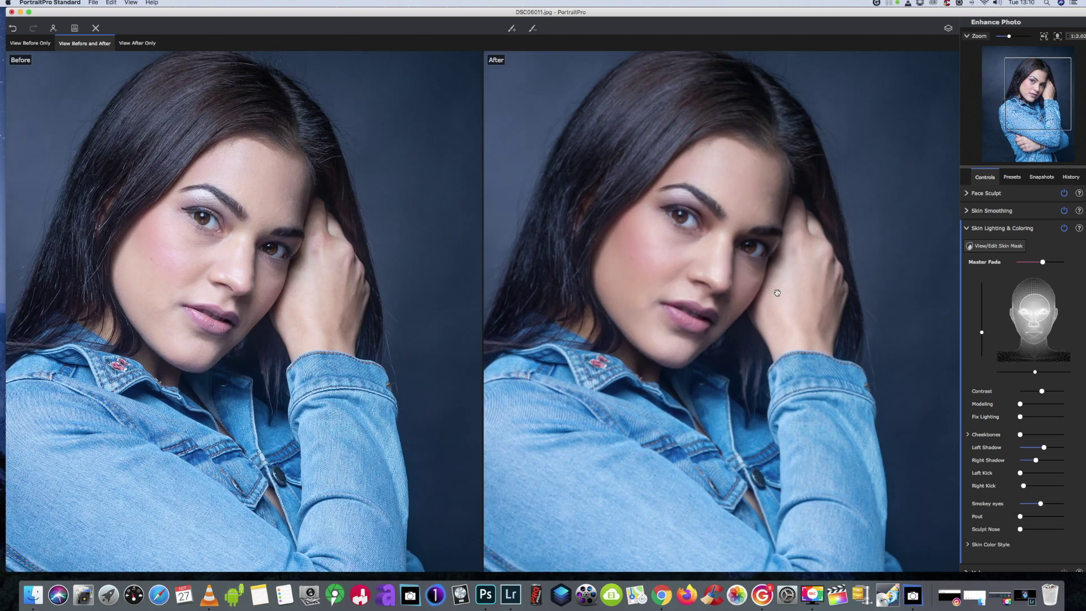
pyautogui.scroll(-2, 774, 302)
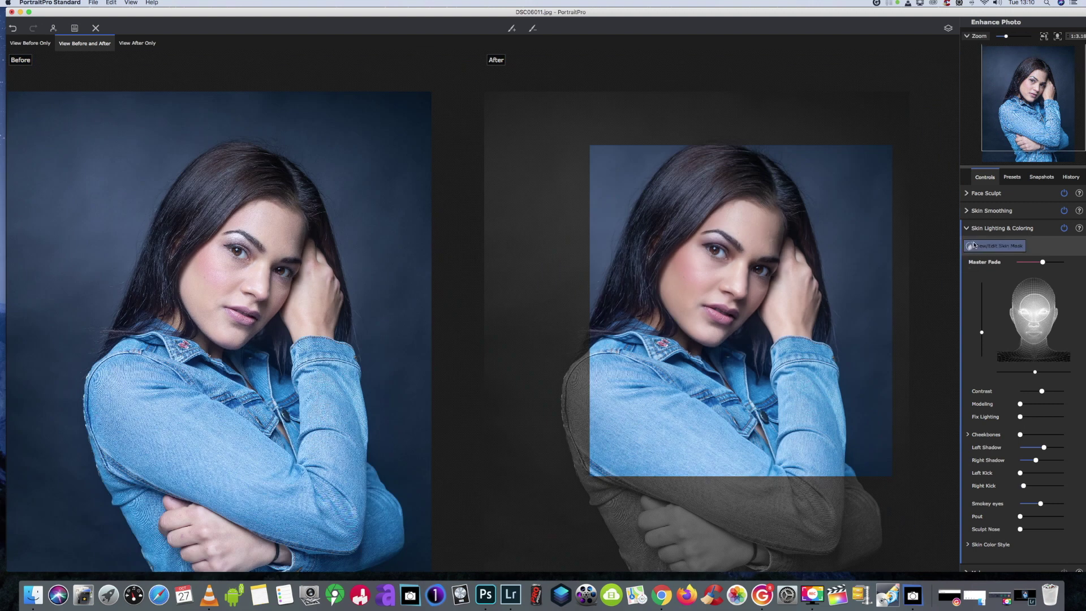
# In the Makeup settings, set Mascara to 15 and choose the Light Application
pyautogui.scroll(-3, 994, 436)
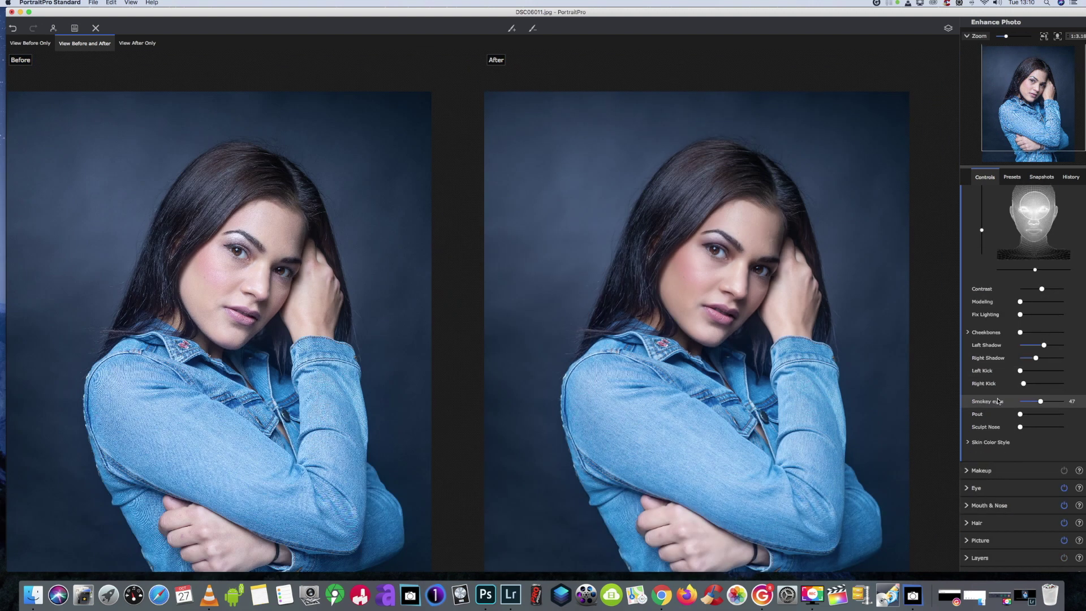
pyautogui.click(981, 485)
pyautogui.scroll(3, 732, 258)
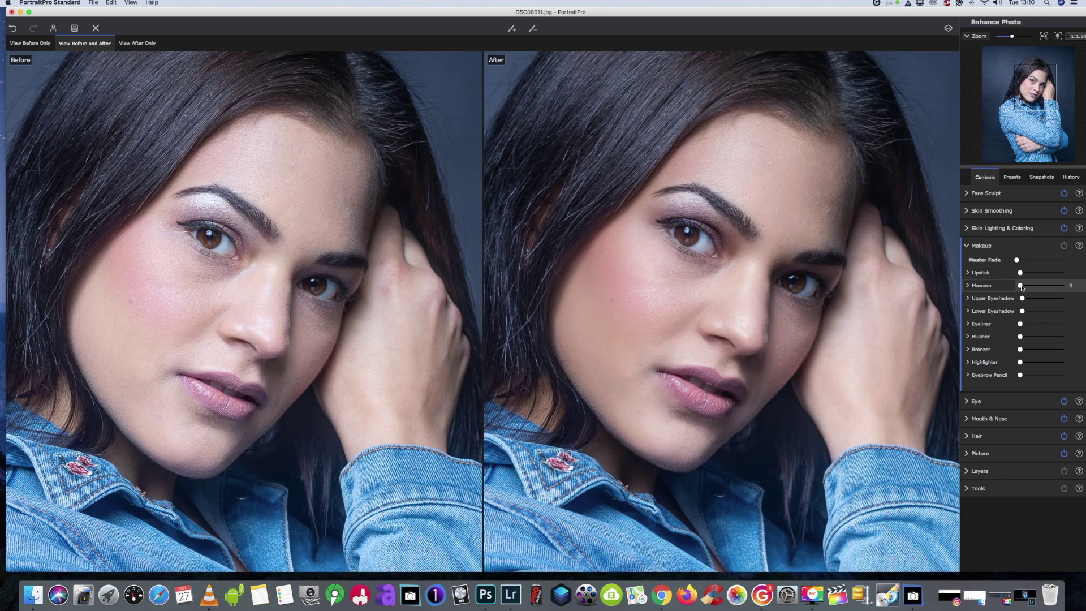
pyautogui.moveTo(1021, 287)
pyautogui.mouseDown()
pyautogui.moveTo(1043, 290)
pyautogui.moveTo(1004, 290)
pyautogui.moveTo(1027, 290)
pyautogui.mouseUp()
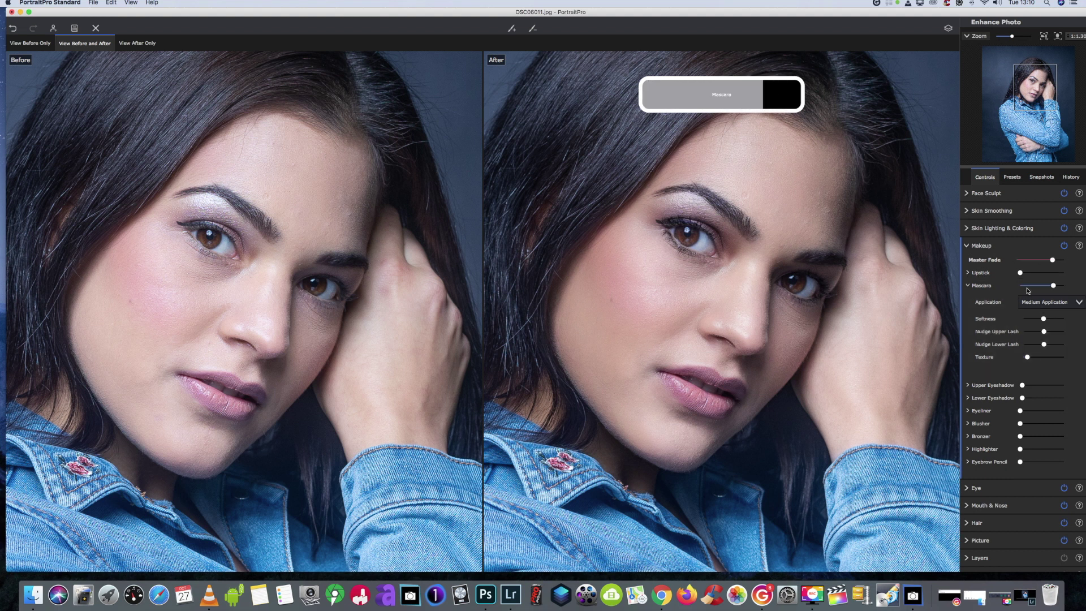
pyautogui.click(1046, 302)
pyautogui.click(1049, 318)
pyautogui.hscroll(-5, 726, 313)
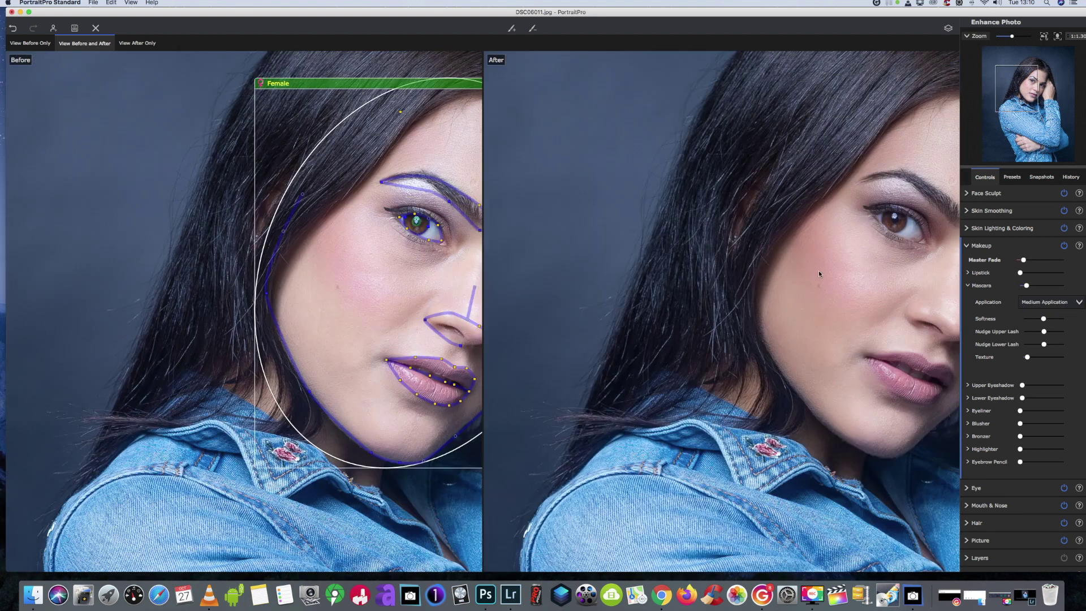
pyautogui.moveTo(868, 255); pyautogui.dragTo(796, 280)
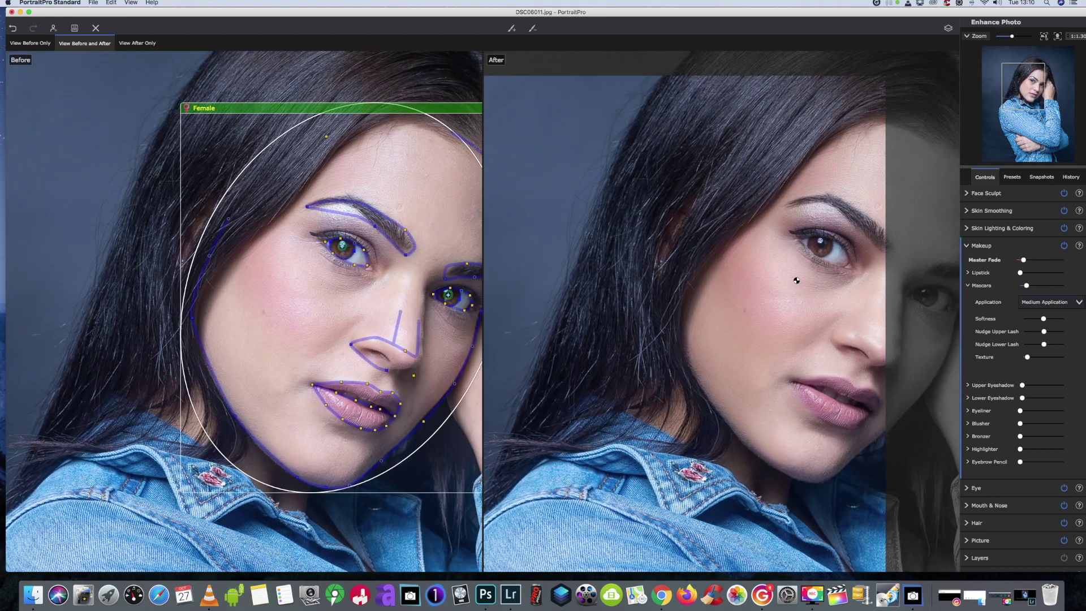
pyautogui.click(1061, 304)
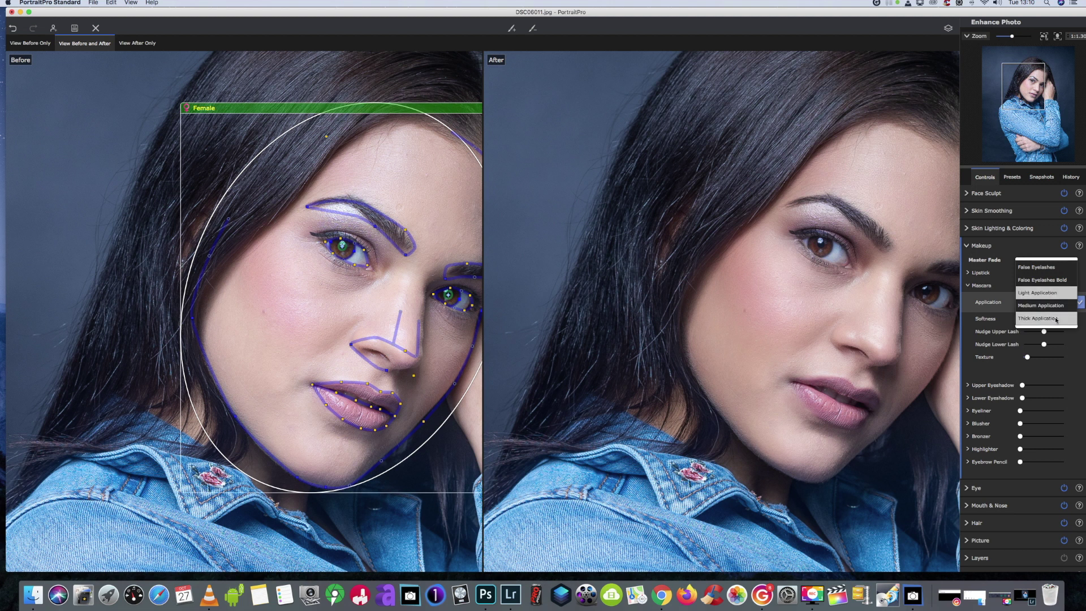
pyautogui.click(1040, 292)
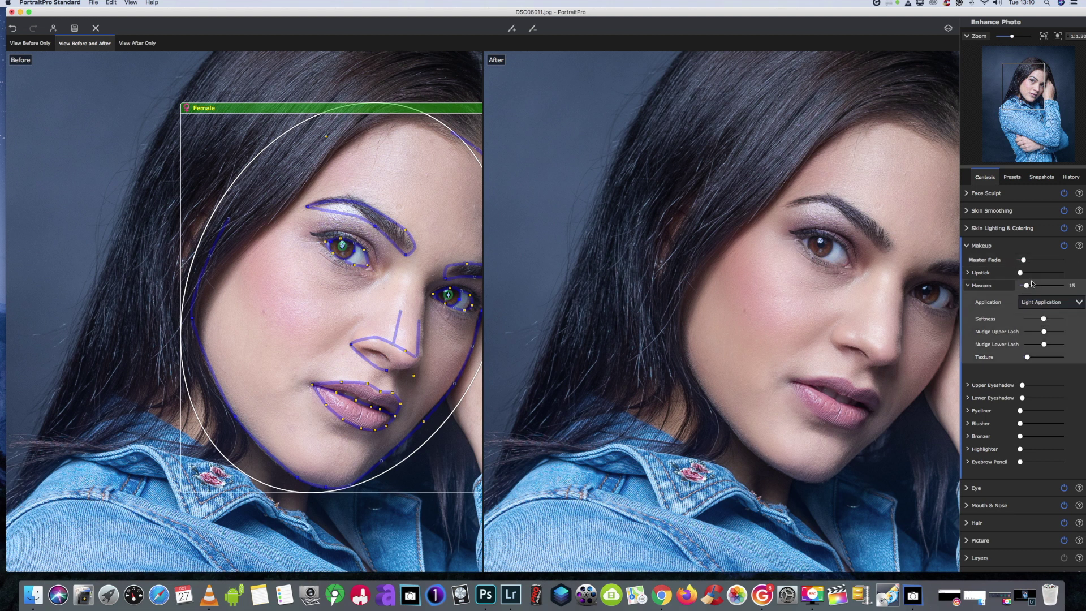
# Raise Mascara to 100 and change its application to Thick Application
pyautogui.moveTo(1027, 285); pyautogui.dragTo(1072, 287)
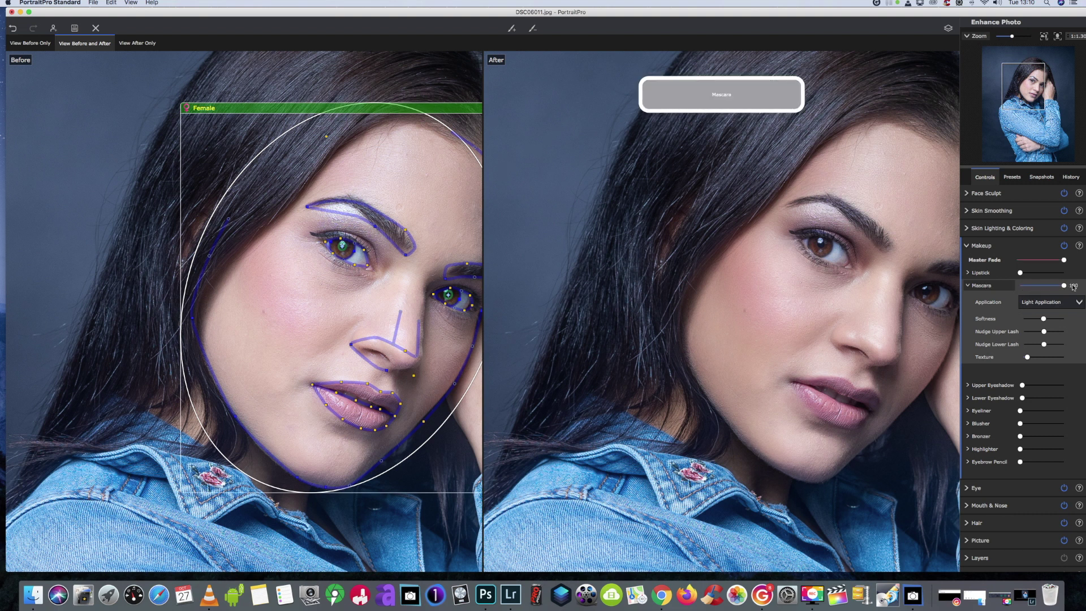
pyautogui.click(1062, 302)
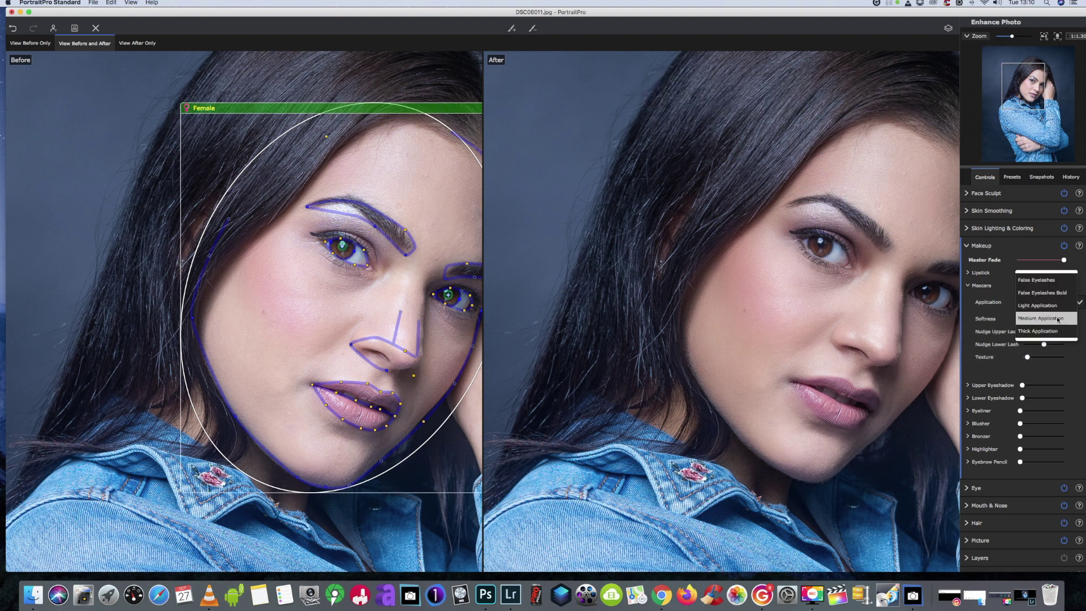
pyautogui.click(1055, 331)
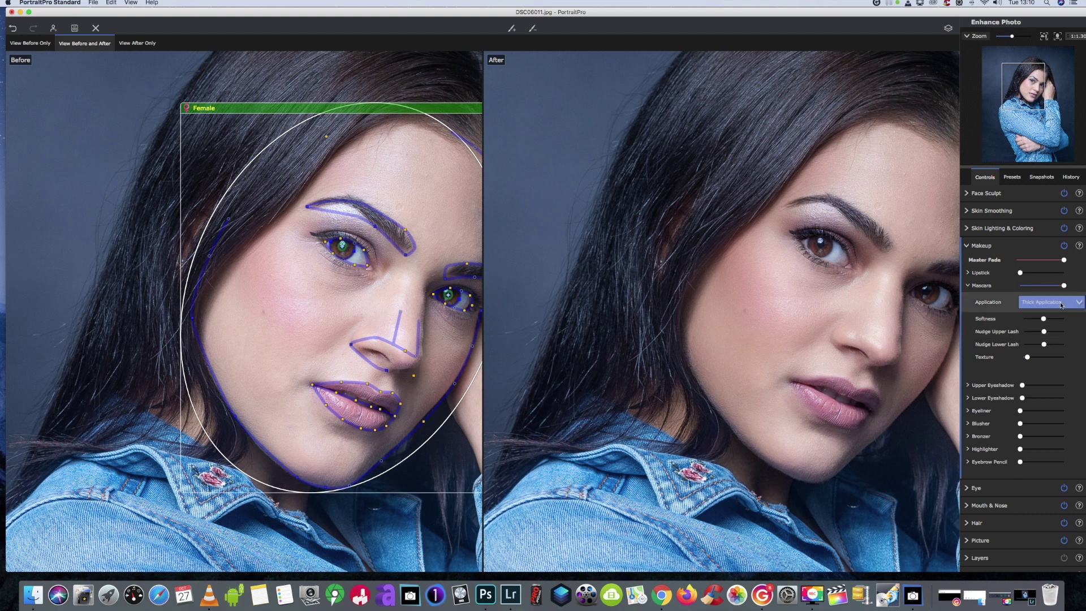
pyautogui.scroll(-2, 877, 310)
pyautogui.scroll(-2, 877, 310)
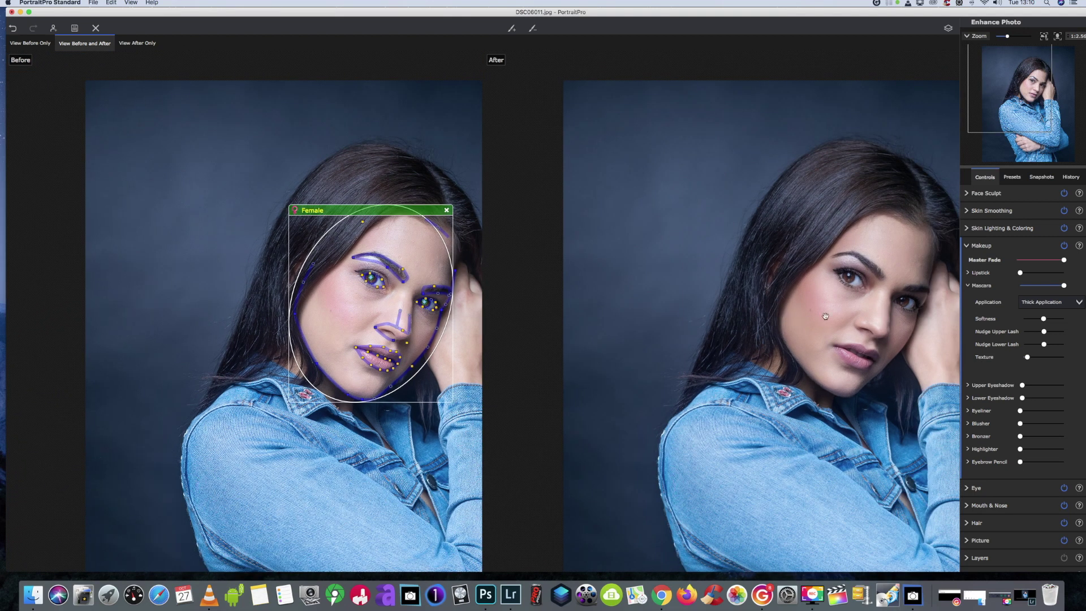
pyautogui.scroll(2, 826, 315)
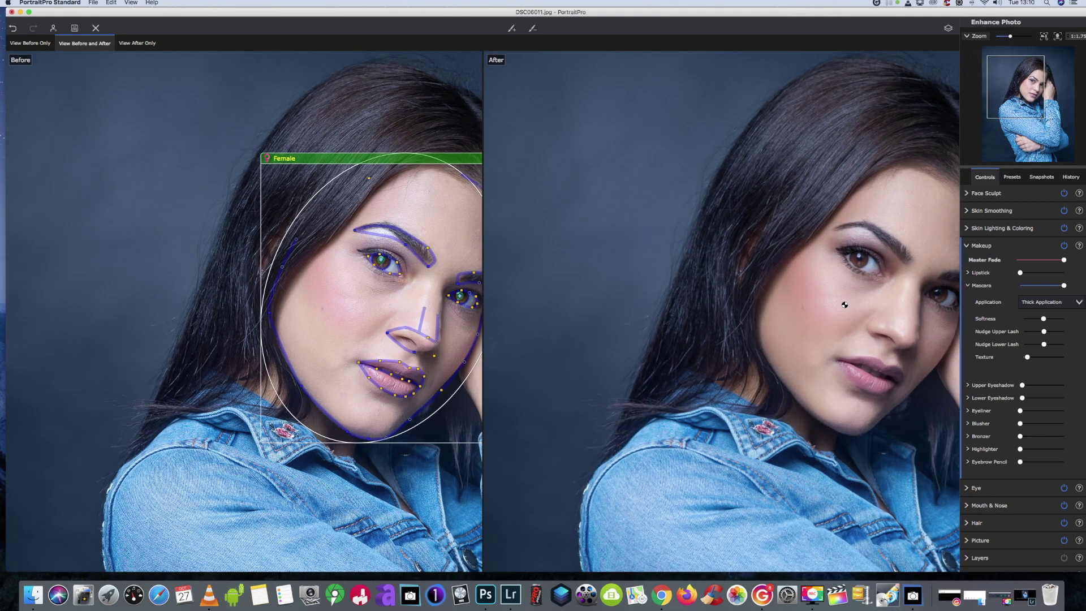
pyautogui.moveTo(848, 302); pyautogui.dragTo(745, 287)
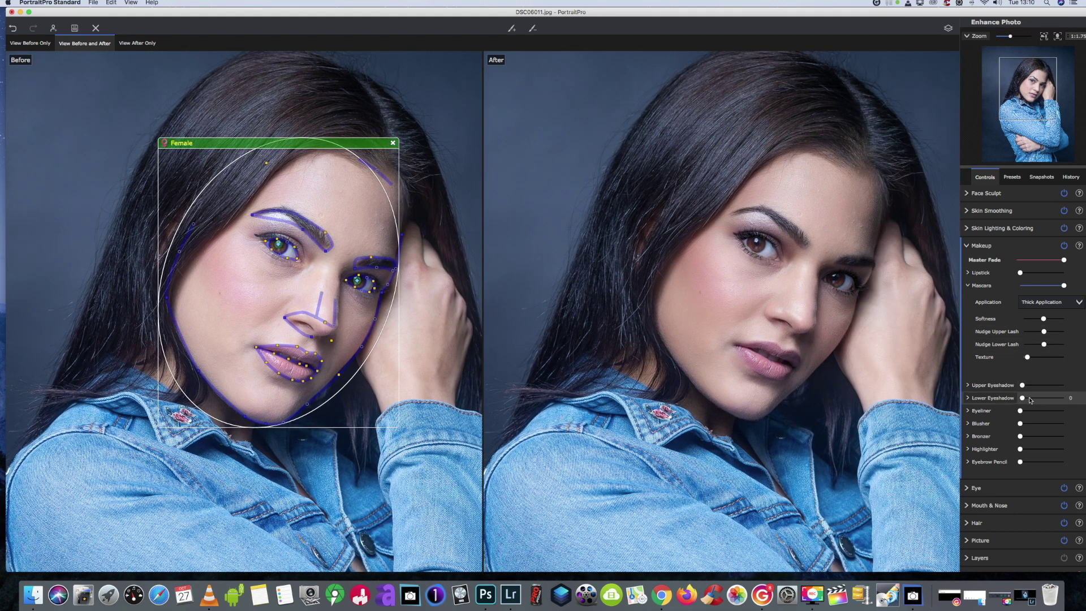
# Add a subtle Upper Eyeshadow at roughly 15 percent, with the Semi Matte texture and Blended shape
pyautogui.moveTo(1022, 385)
pyautogui.mouseDown()
pyautogui.moveTo(1059, 387)
pyautogui.moveTo(1004, 389)
pyautogui.mouseUp()
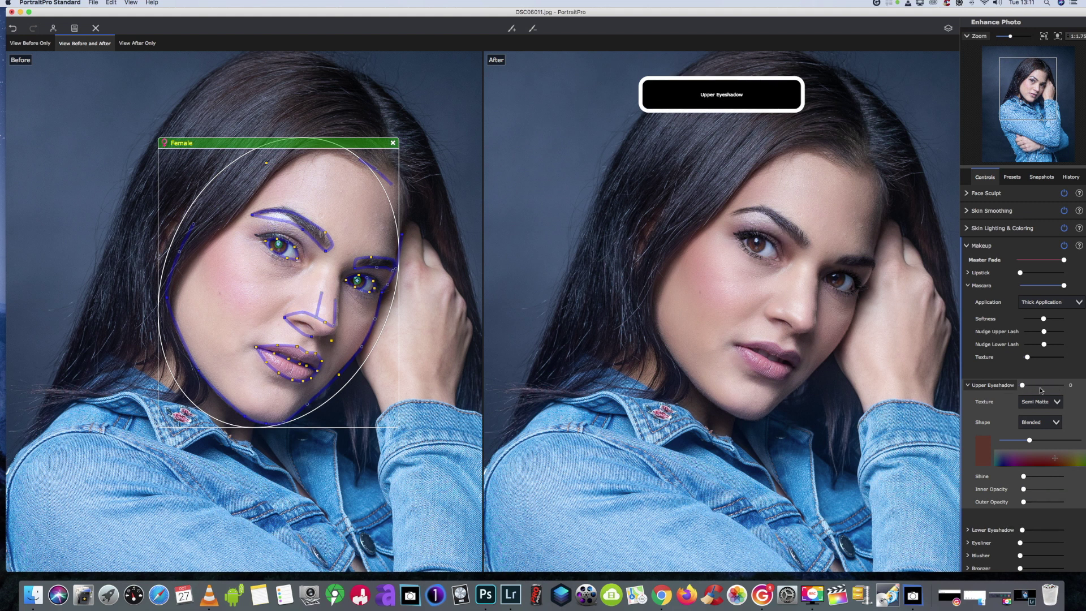
pyautogui.moveTo(1022, 389); pyautogui.dragTo(1015, 390)
pyautogui.moveTo(1026, 390); pyautogui.dragTo(1034, 390)
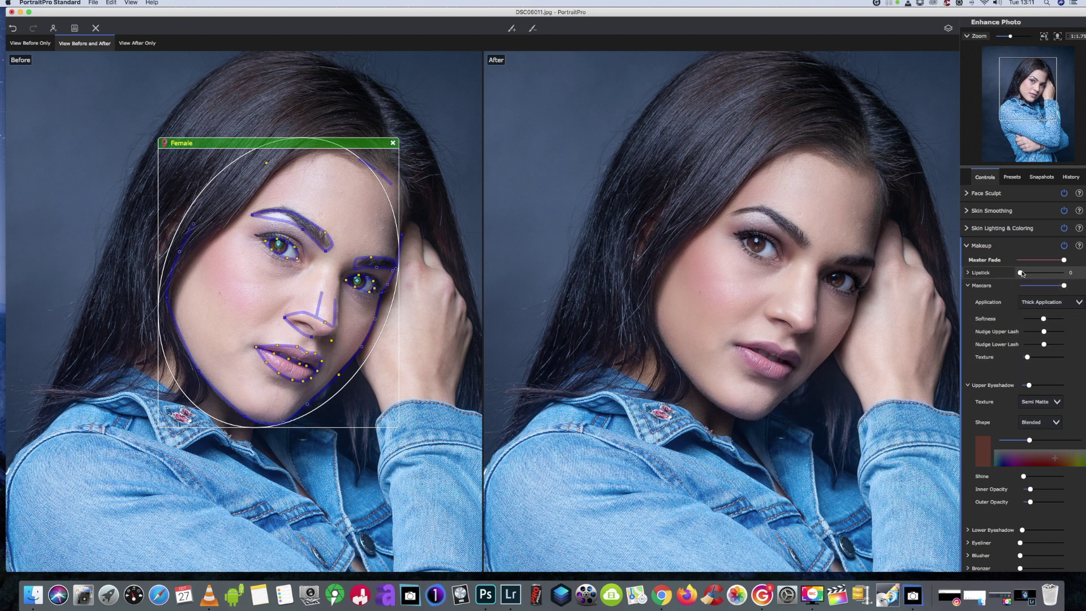
# Choose a magenta-purple lipstick colour and set the Lipstick strength to about a quarter
pyautogui.moveTo(1020, 274)
pyautogui.mouseDown()
pyautogui.moveTo(1036, 276)
pyautogui.moveTo(1009, 277)
pyautogui.mouseUp()
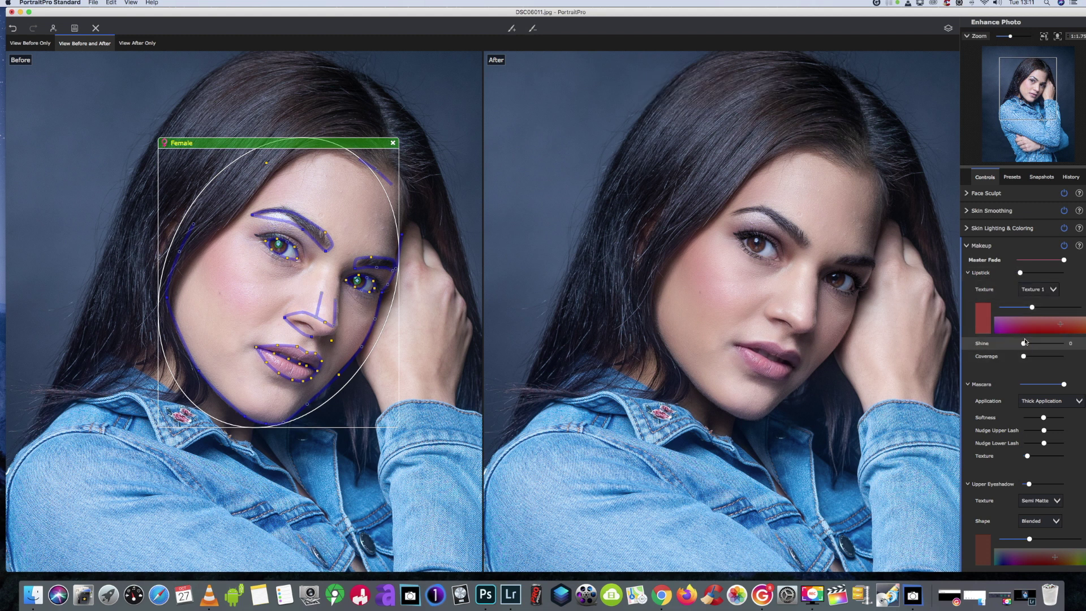
pyautogui.click(1007, 326)
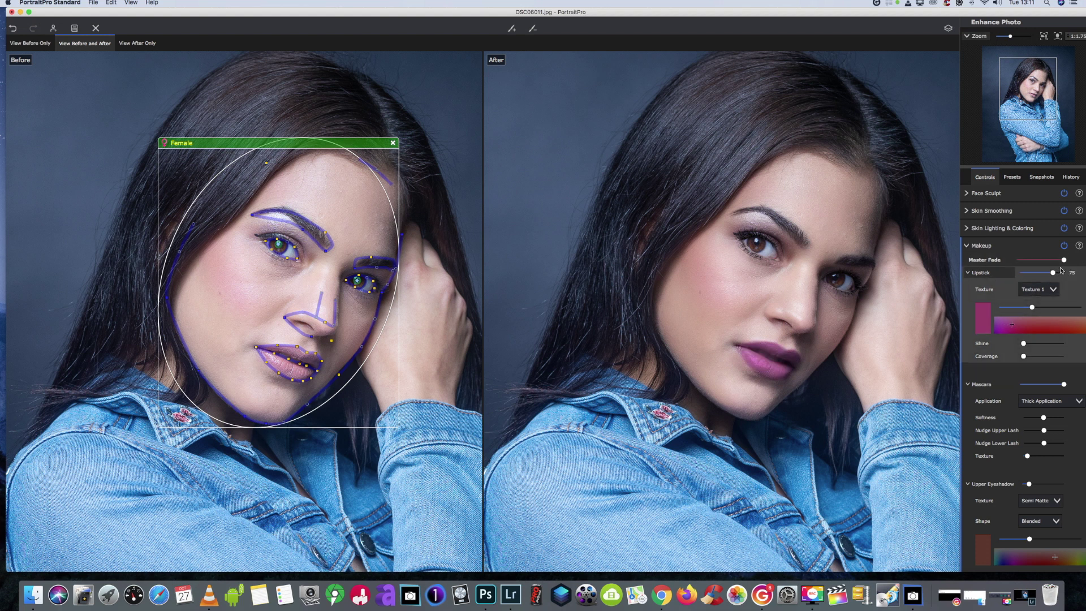
pyautogui.click(1031, 273)
pyautogui.moveTo(1031, 275); pyautogui.dragTo(1030, 277)
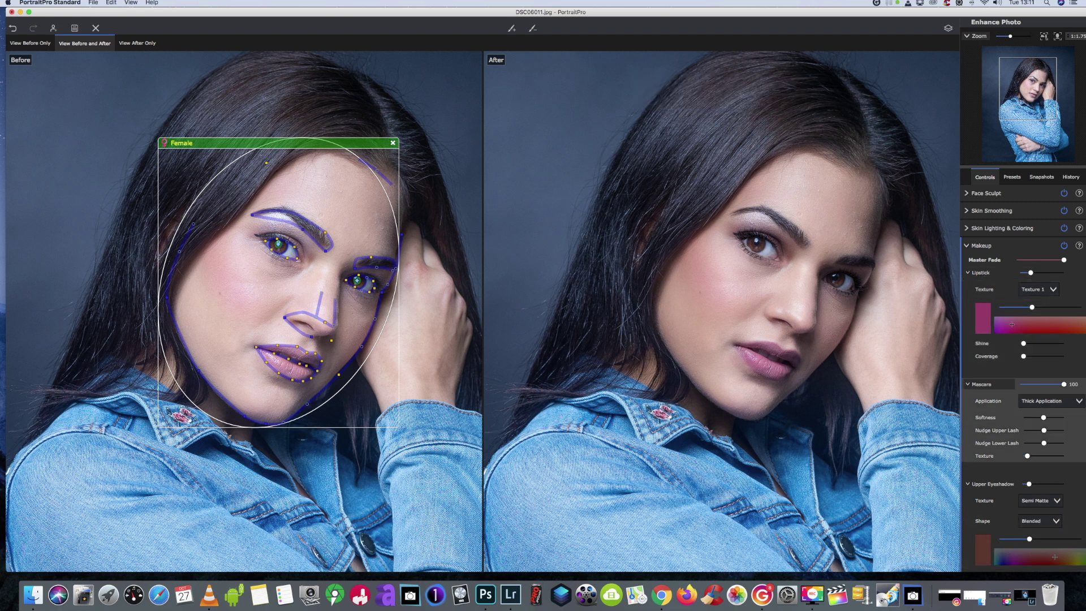
# Add a light Blusher with the Oval face shape and expand the Lower Eyeshadow settings
pyautogui.scroll(-5, 1066, 462)
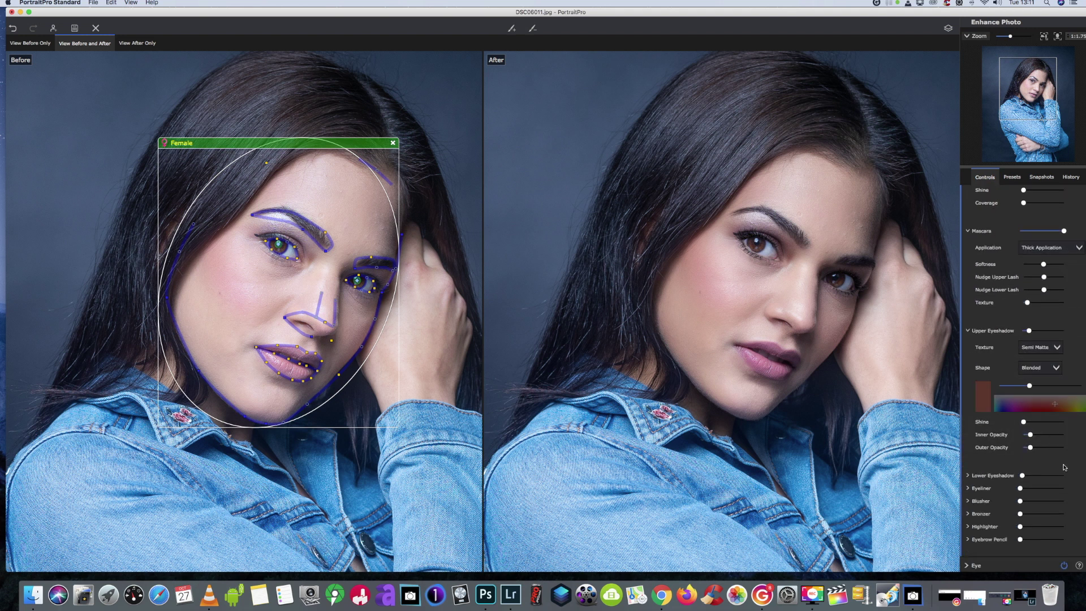
pyautogui.moveTo(1025, 504); pyautogui.dragTo(1031, 501)
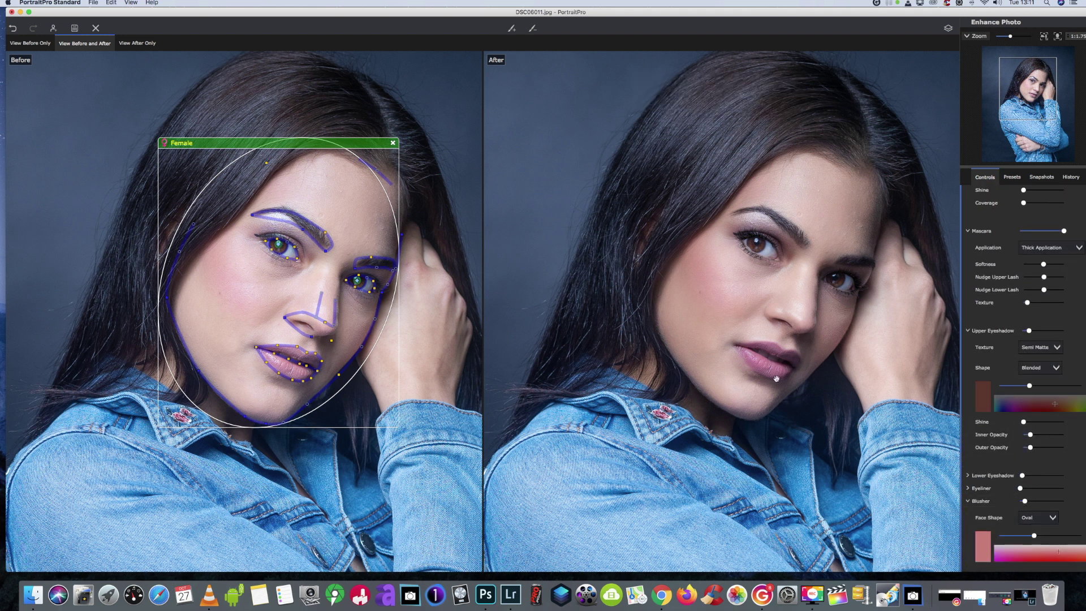
pyautogui.click(1022, 475)
pyautogui.scroll(-4, 1023, 478)
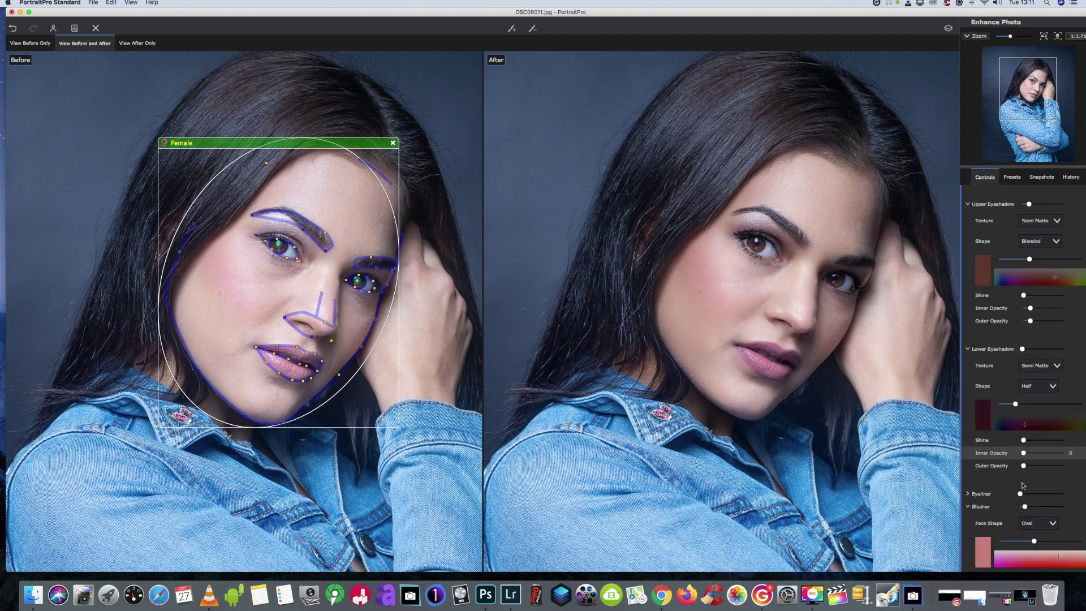
# Raise Blusher to 25 and set the Mascara Texture to 13
pyautogui.scroll(-2, 1023, 484)
pyautogui.moveTo(1024, 481)
pyautogui.mouseDown()
pyautogui.moveTo(1038, 484)
pyautogui.moveTo(1029, 483)
pyautogui.mouseUp()
pyautogui.scroll(4, 1038, 453)
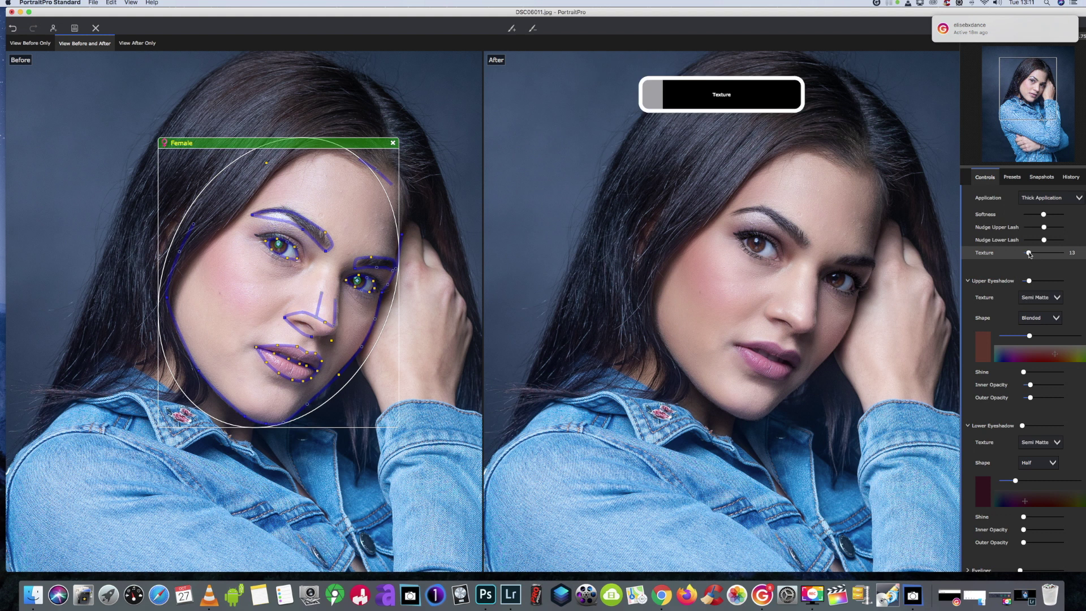
pyautogui.scroll(3, 1042, 380)
pyautogui.scroll(-8, 1042, 380)
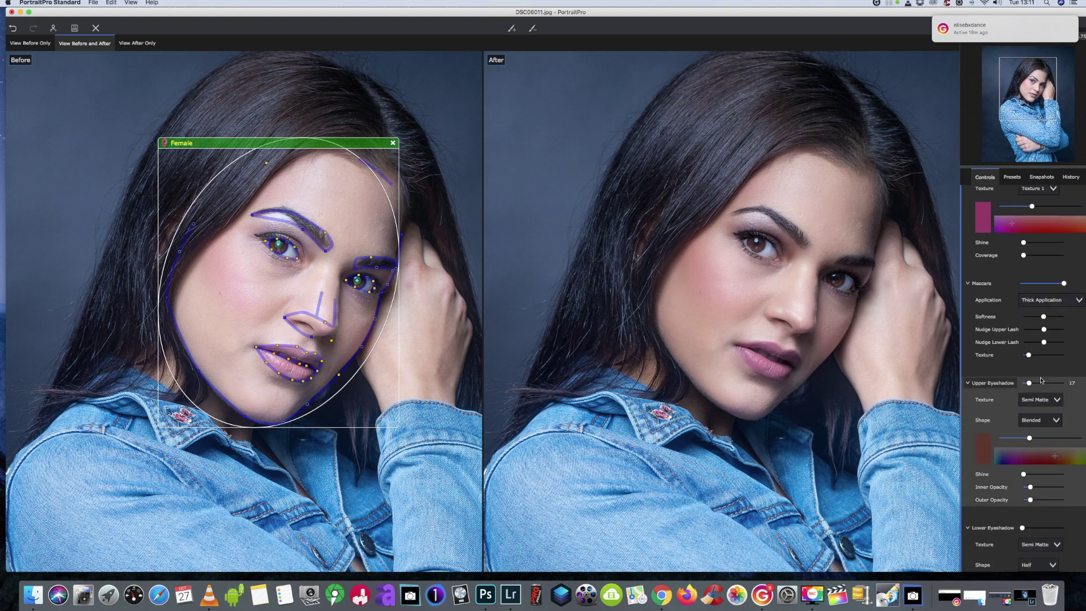
# Try out the Bronzer in the Dimension style and the Eyebrow Pencil on the face
pyautogui.scroll(-3, 1042, 381)
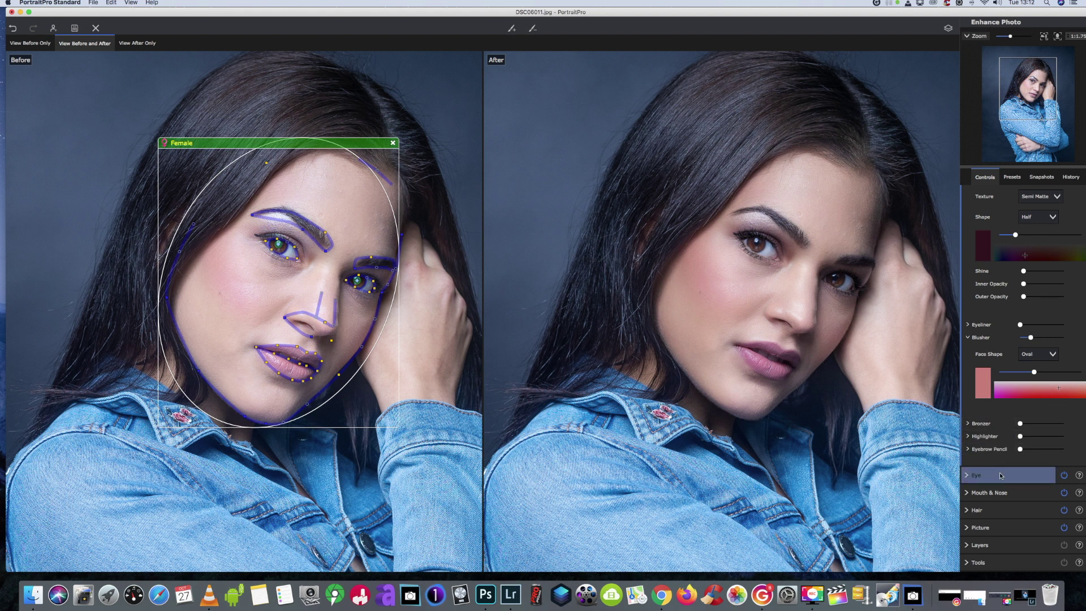
pyautogui.moveTo(1045, 424); pyautogui.dragTo(1018, 426)
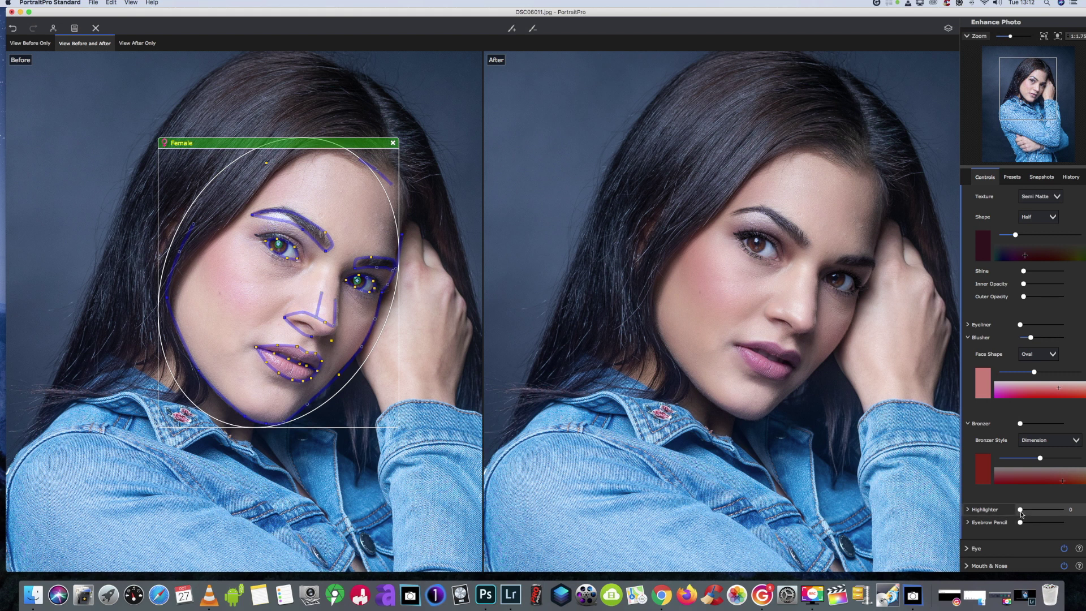
pyautogui.moveTo(1020, 522)
pyautogui.mouseDown()
pyautogui.moveTo(1037, 533)
pyautogui.moveTo(981, 524)
pyautogui.mouseUp()
# Review the makeup settings from Lipstick and Mascara through the eyeshadows to Blusher and Bronzer
pyautogui.scroll(4, 1051, 351)
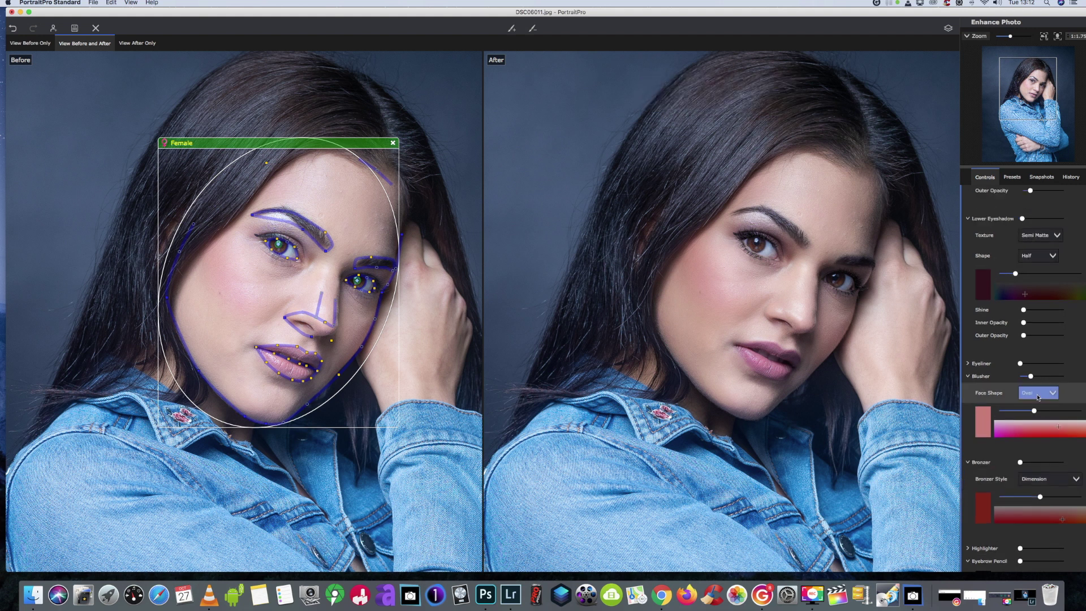
pyautogui.scroll(-1, 1063, 339)
pyautogui.scroll(-3, 1057, 390)
pyautogui.scroll(4, 999, 379)
pyautogui.scroll(10, 999, 379)
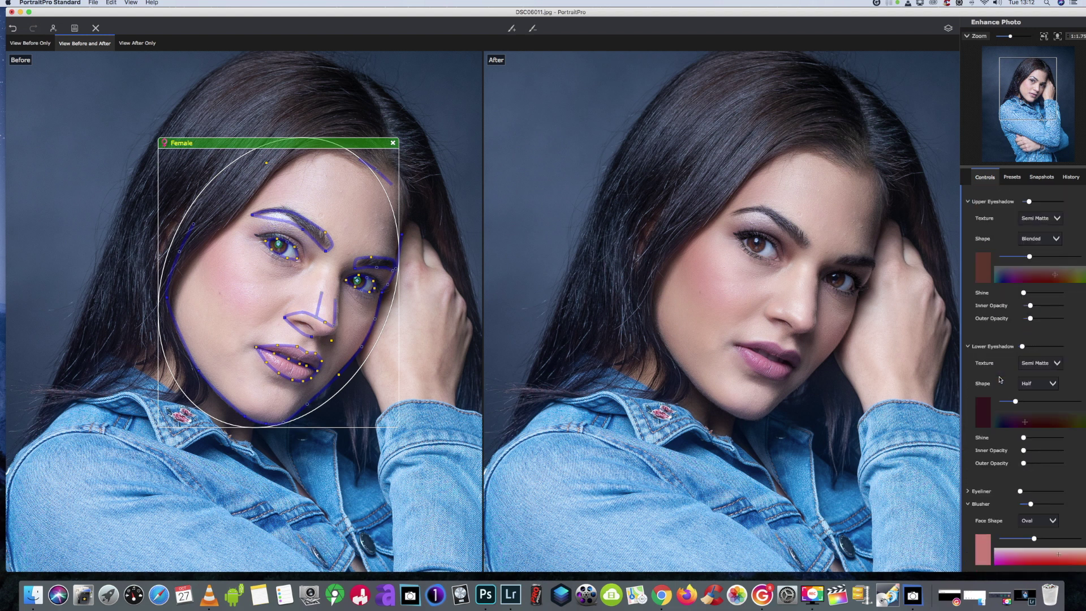
pyautogui.scroll(2, 999, 379)
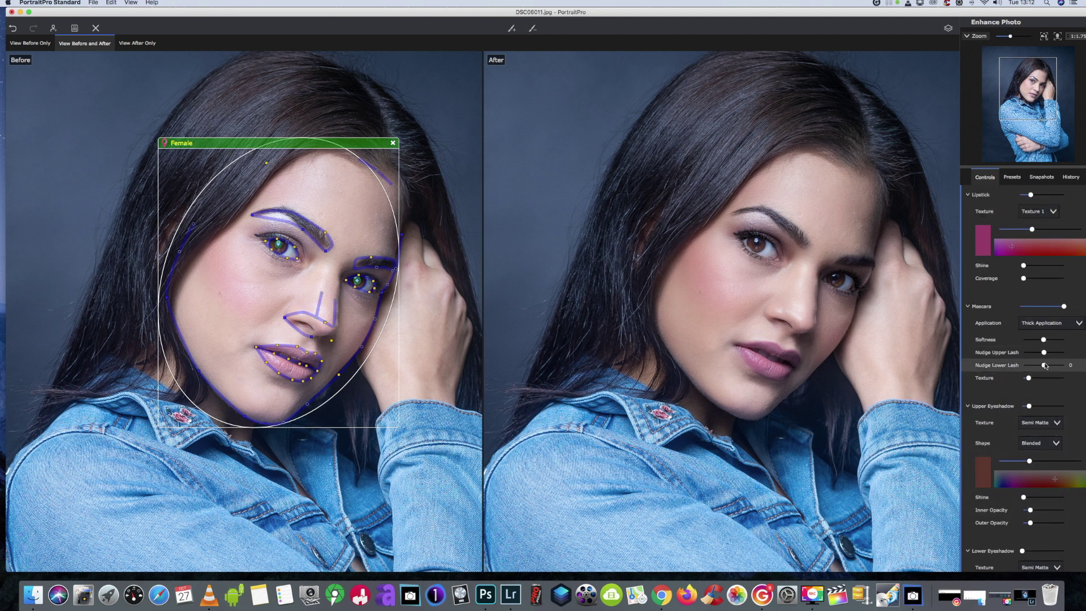
pyautogui.scroll(-5, 1046, 366)
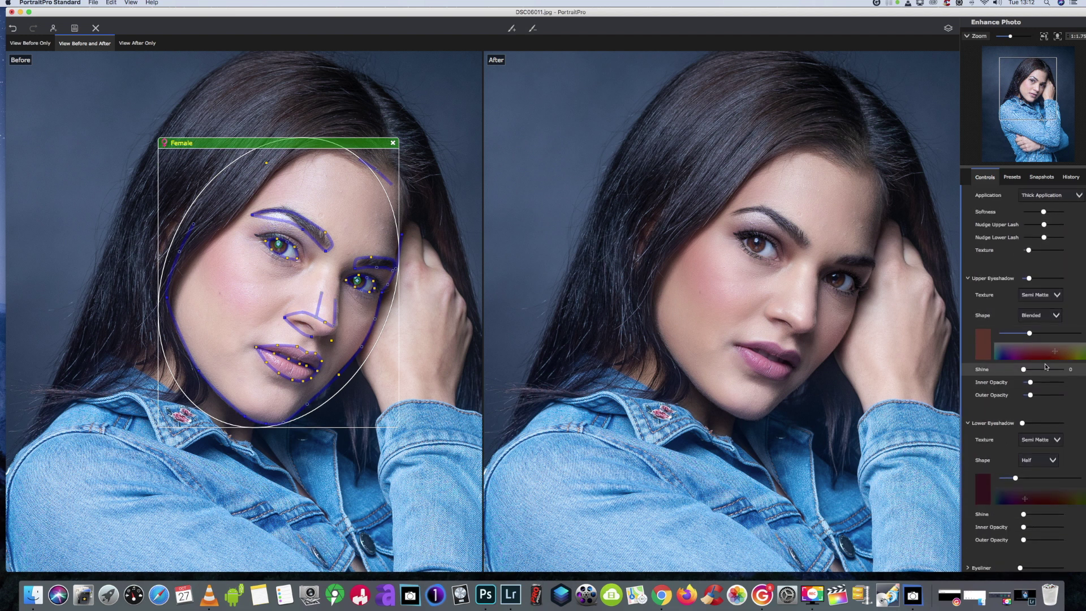
pyautogui.scroll(5, 1045, 362)
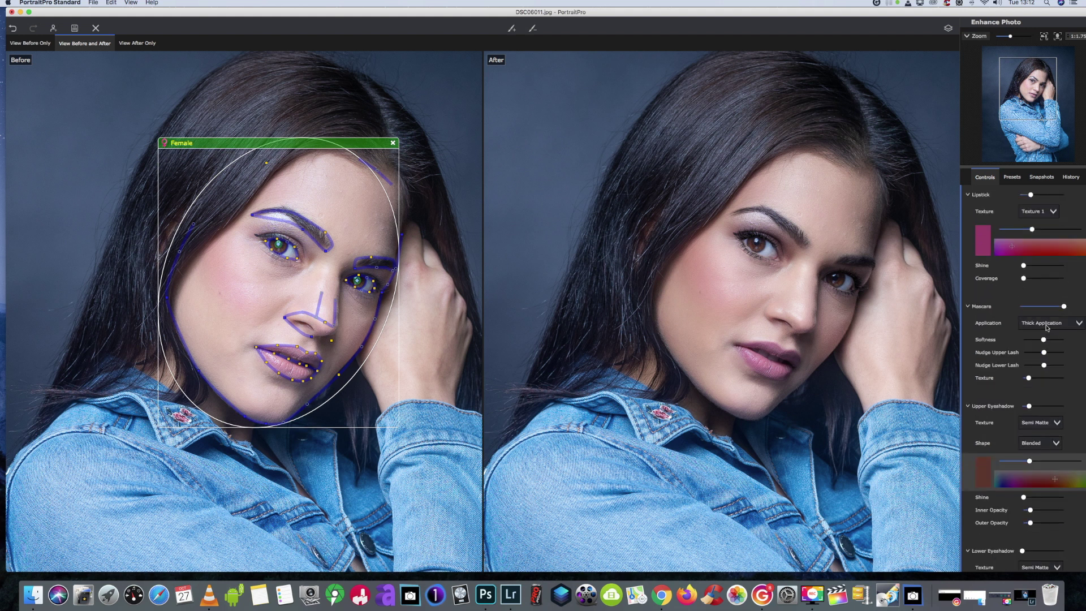
pyautogui.scroll(-5, 1046, 345)
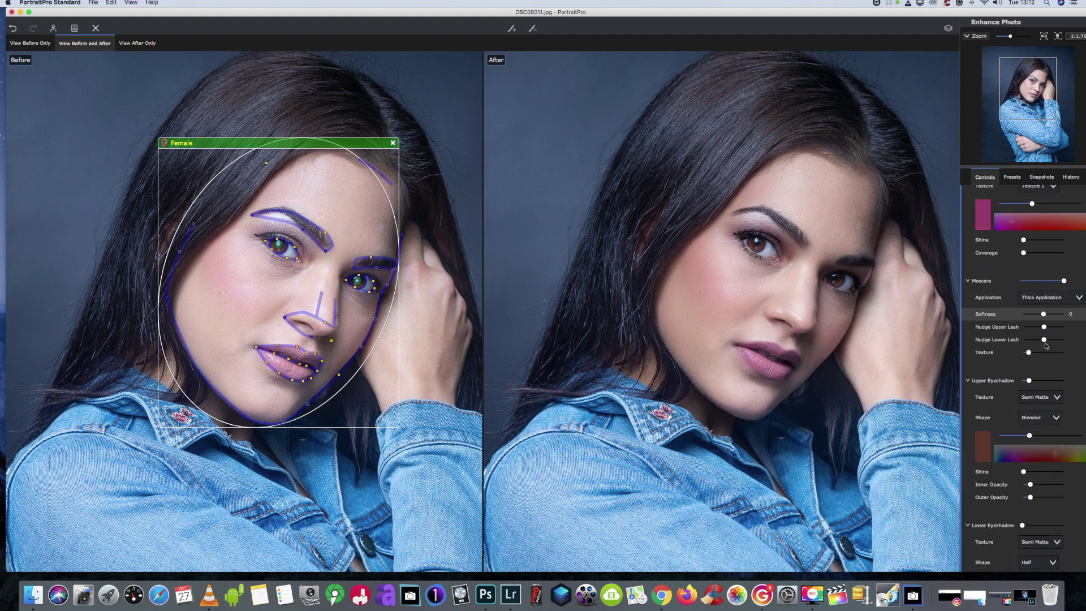
pyautogui.scroll(-4, 1046, 346)
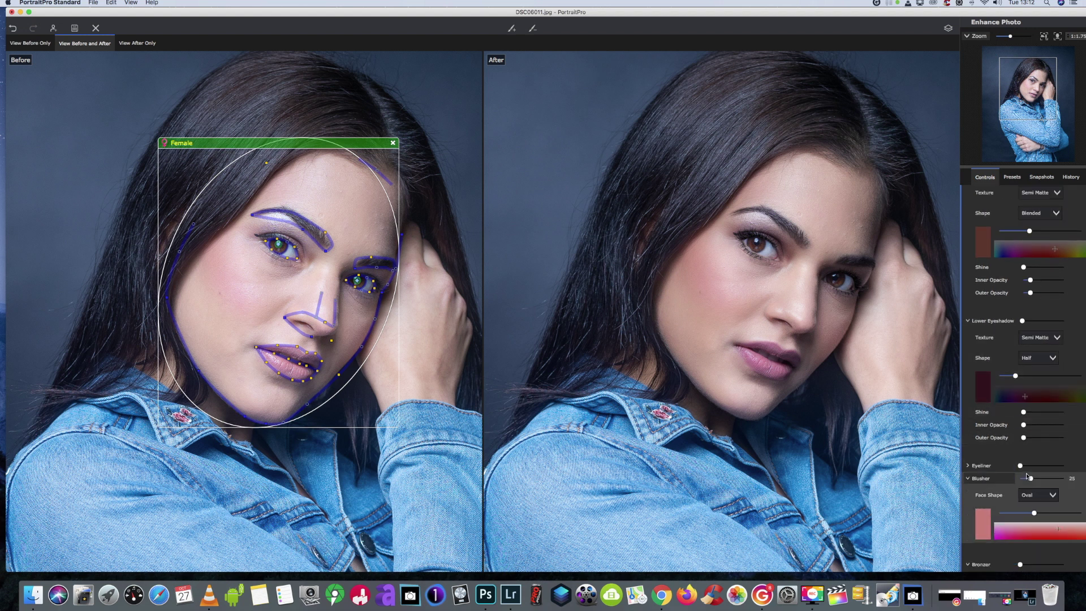
# Add Eyeliner at roughly 20 percent with the Kohl upper and Subtle Cat Eye lower applications, keeping Lower Liner Opacity near zero
pyautogui.moveTo(1020, 466); pyautogui.dragTo(1031, 469)
pyautogui.click(1027, 512)
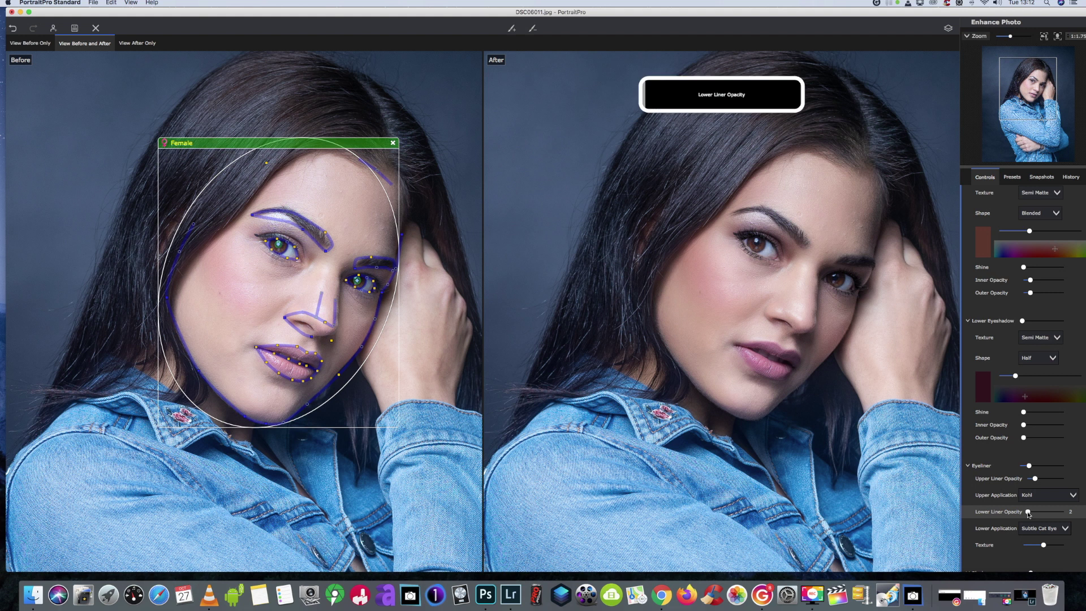
pyautogui.moveTo(1039, 514)
pyautogui.mouseDown()
pyautogui.moveTo(1066, 513)
pyautogui.moveTo(1027, 514)
pyautogui.mouseUp()
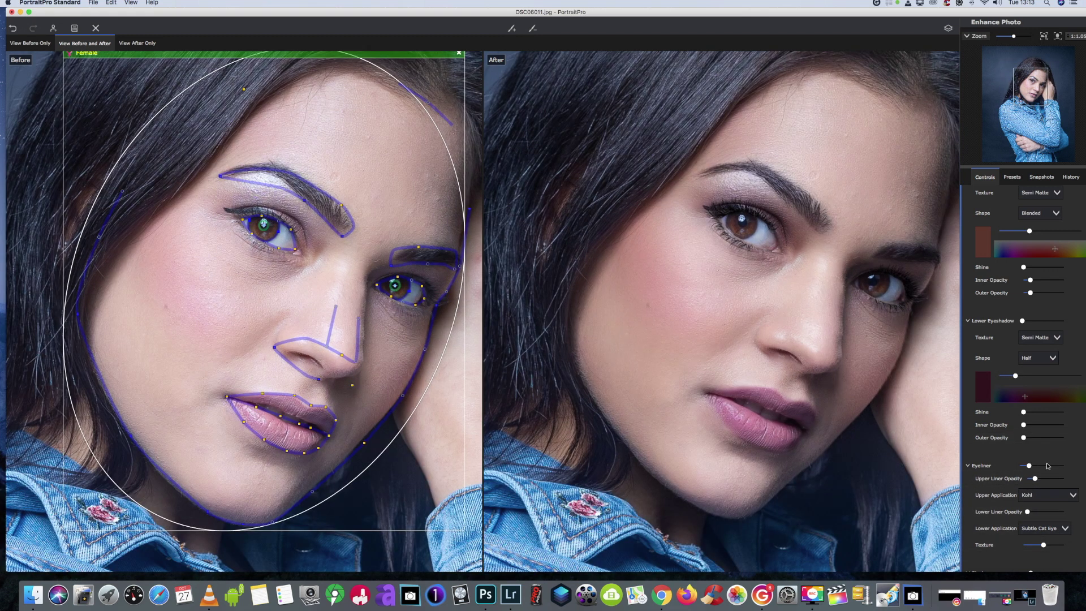
# Test the eyeliner's Lower Liner Opacity at 62 on the wider portrait and reduce it to about 40 percent
pyautogui.moveTo(1027, 511); pyautogui.dragTo(1051, 513)
pyautogui.scroll(-3, 913, 433)
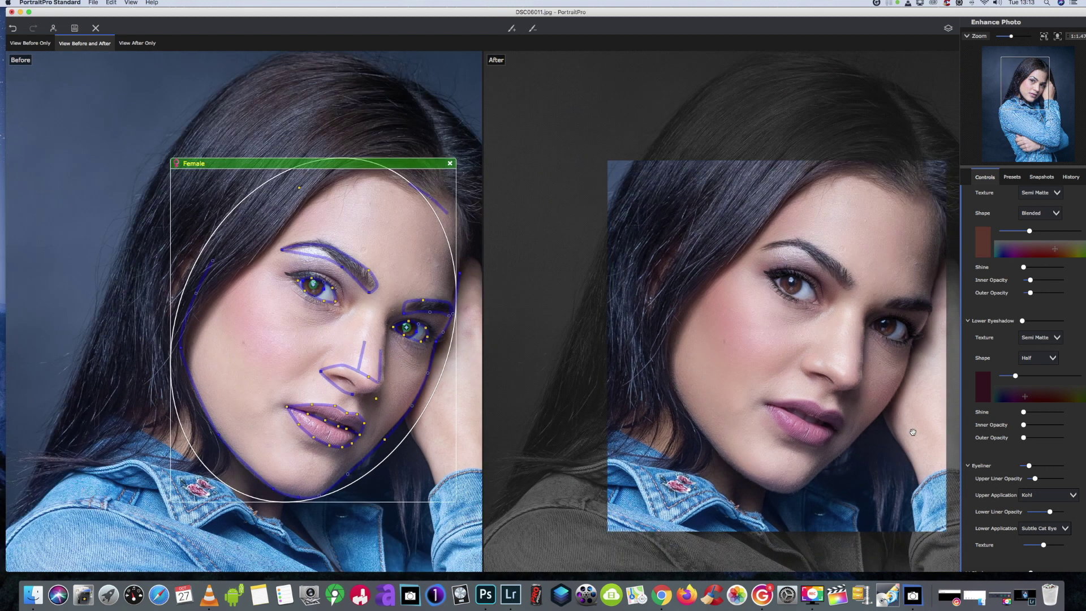
pyautogui.scroll(-3, 885, 388)
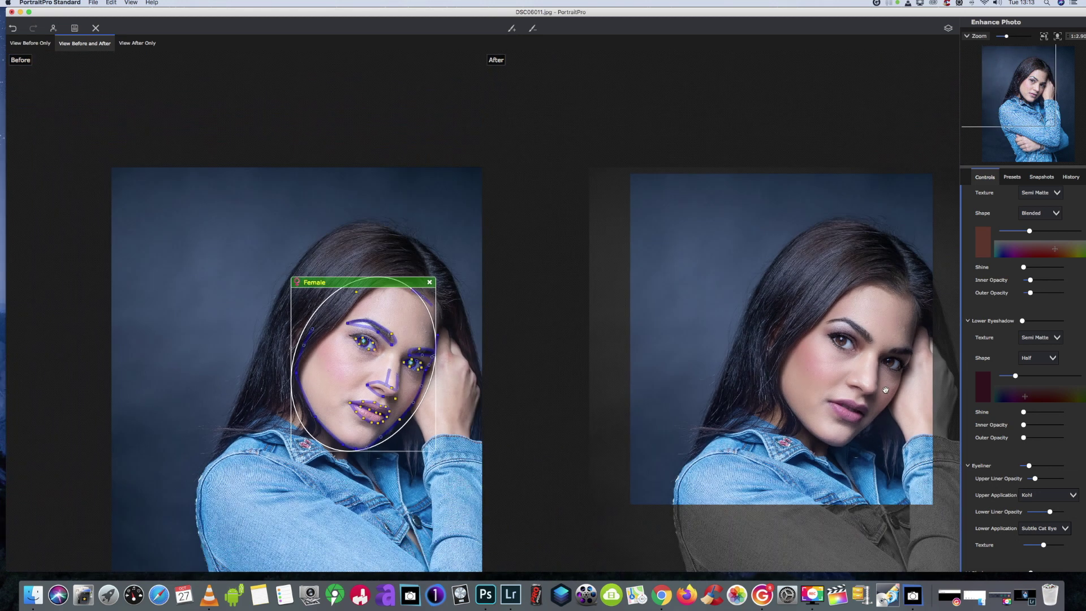
pyautogui.moveTo(819, 333); pyautogui.dragTo(739, 281)
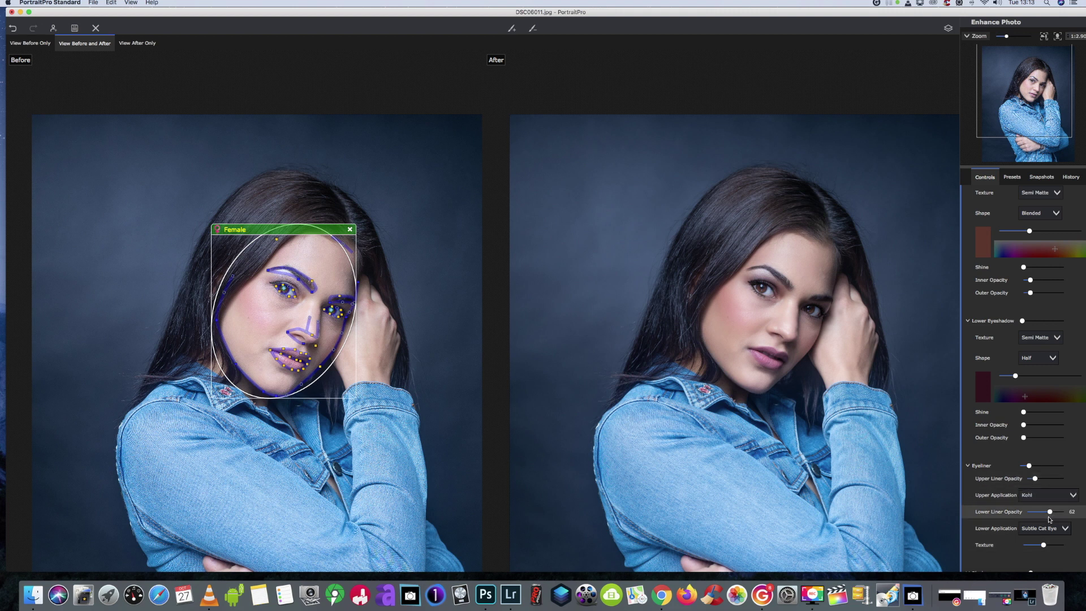
pyautogui.moveTo(1049, 512); pyautogui.dragTo(1042, 515)
pyautogui.scroll(3, 766, 303)
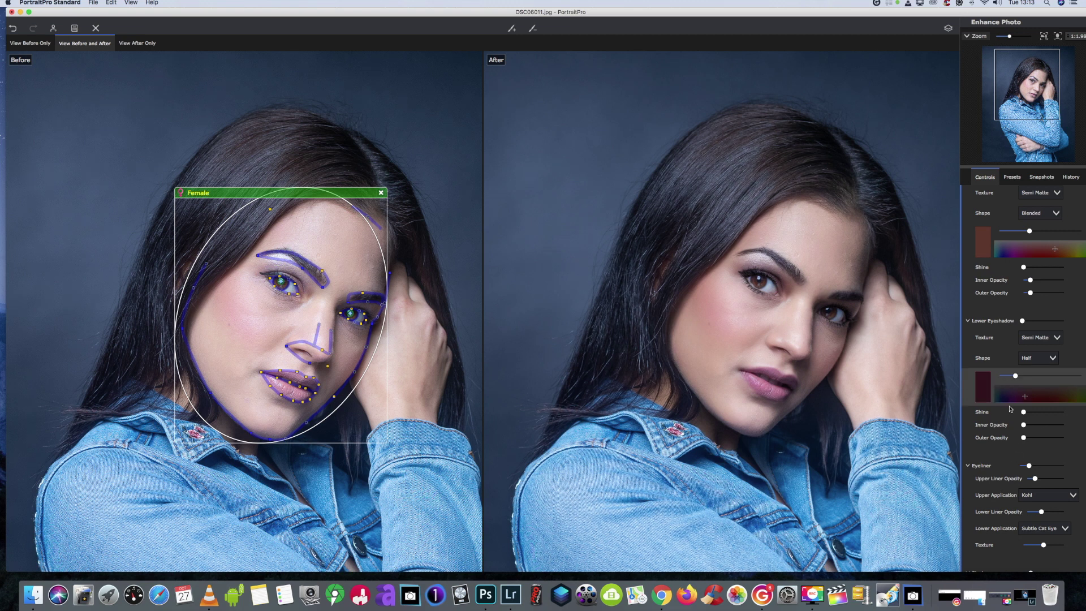
# In the Eye settings, compare Clean Eyes strengths and set both Whiten Eyes and Clean Eyes to slightly over a third
pyautogui.scroll(-5, 1029, 430)
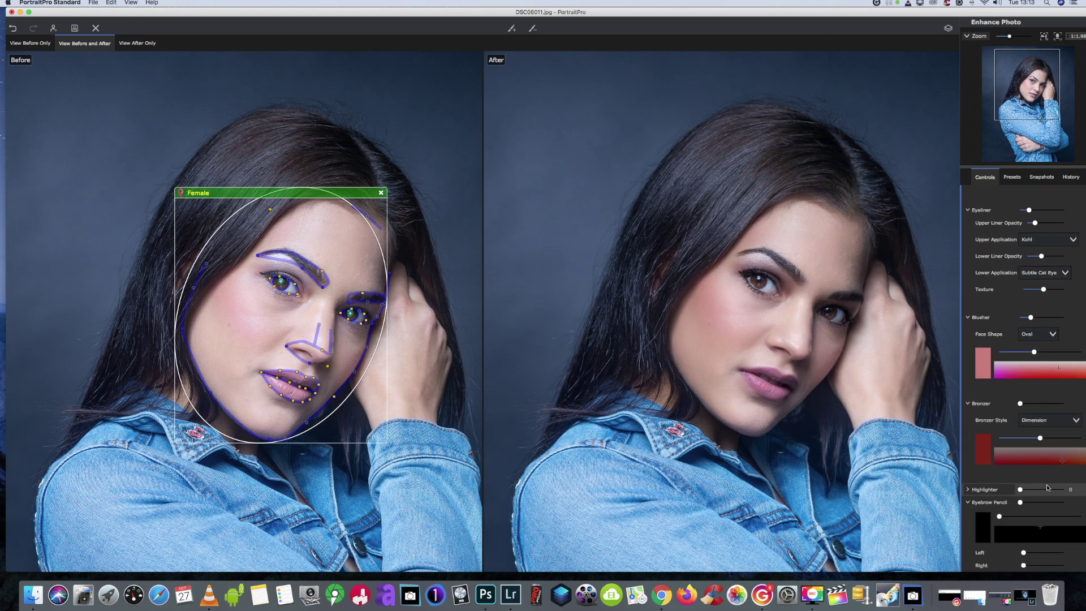
pyautogui.scroll(-3, 1046, 490)
pyautogui.click(1015, 475)
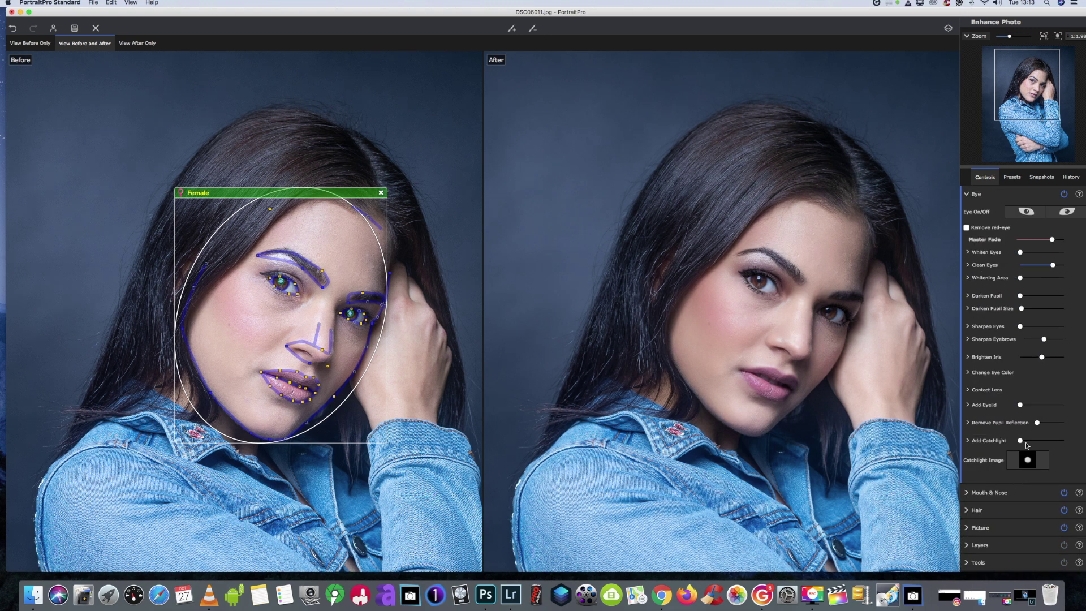
pyautogui.moveTo(1049, 268)
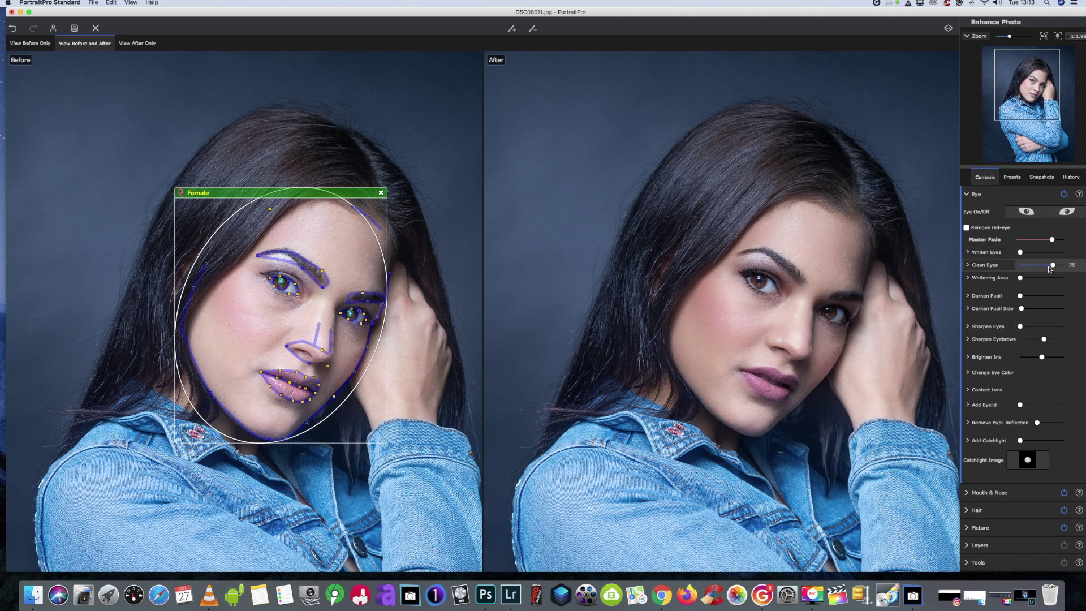
pyautogui.moveTo(1051, 267); pyautogui.dragTo(1047, 267)
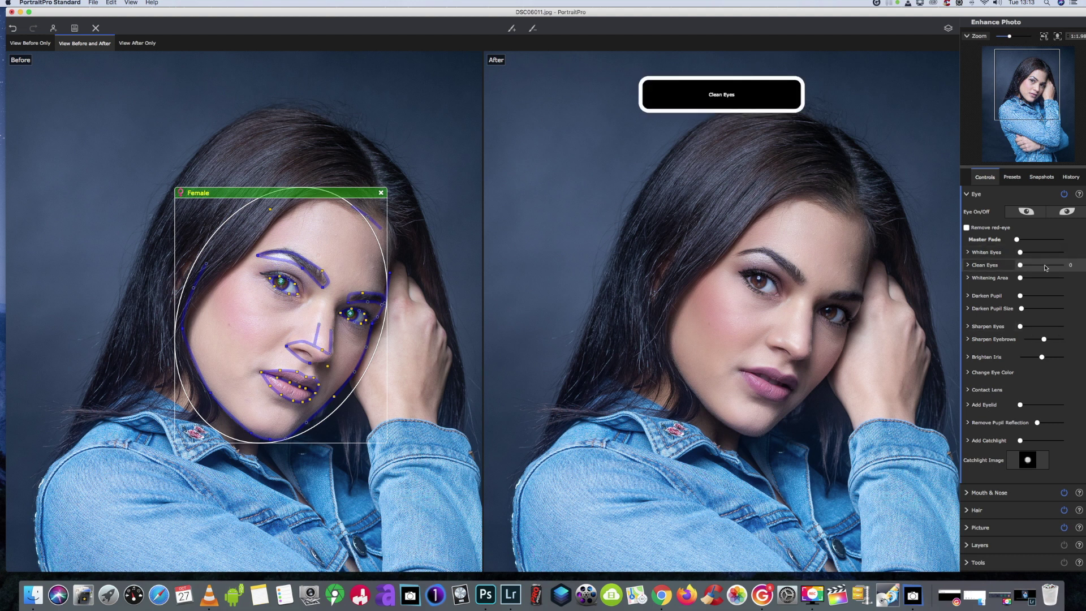
pyautogui.moveTo(1044, 264)
pyautogui.mouseDown()
pyautogui.moveTo(1020, 265)
pyautogui.moveTo(1063, 265)
pyautogui.moveTo(1025, 266)
pyautogui.moveTo(1049, 266)
pyautogui.mouseUp()
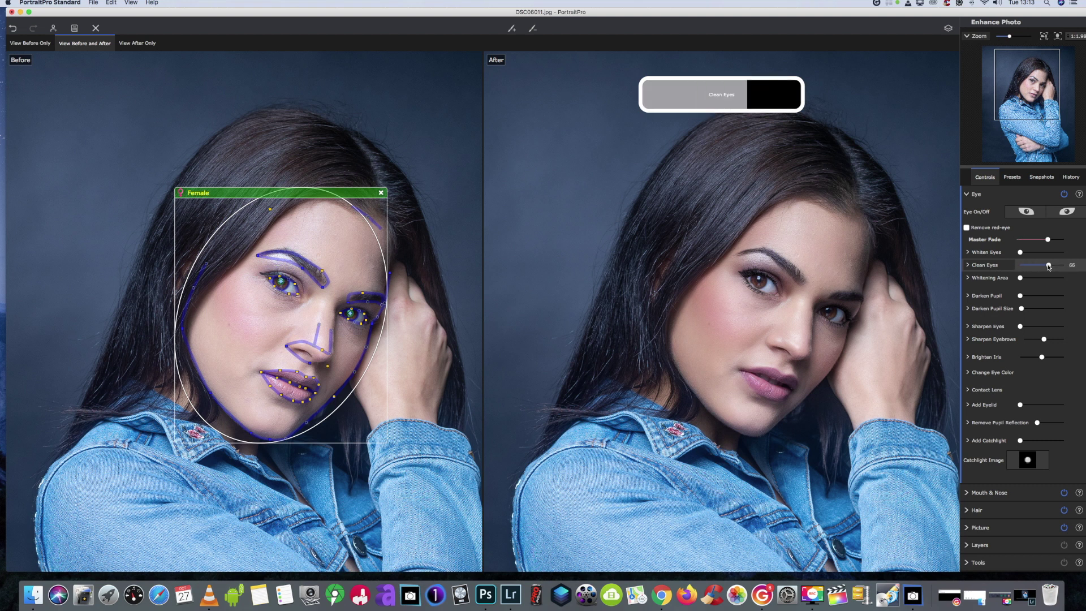
pyautogui.moveTo(1047, 266); pyautogui.dragTo(1044, 267)
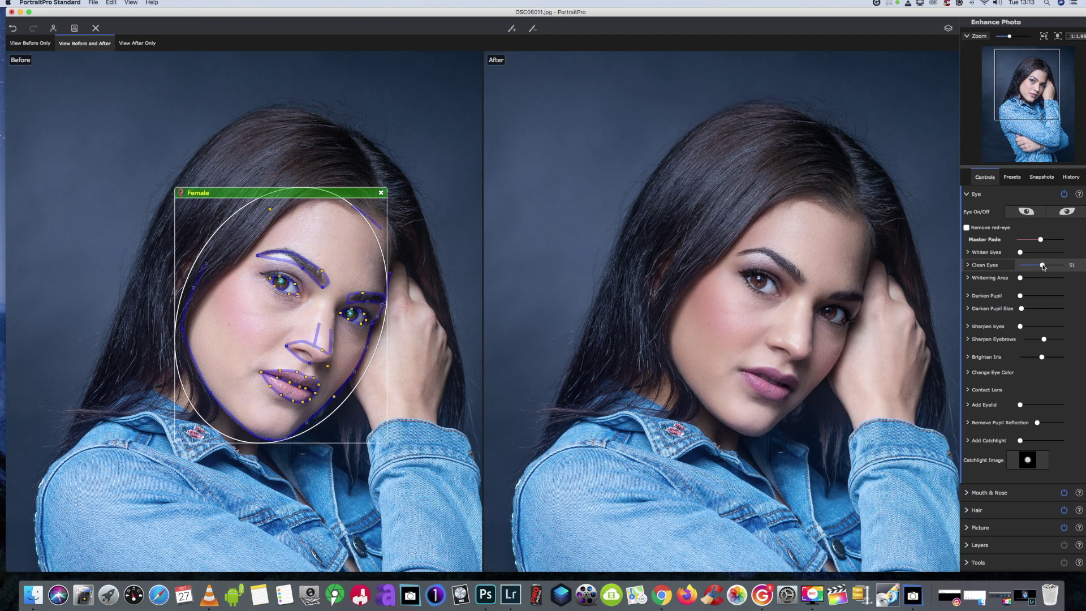
pyautogui.moveTo(1020, 252); pyautogui.dragTo(1038, 266)
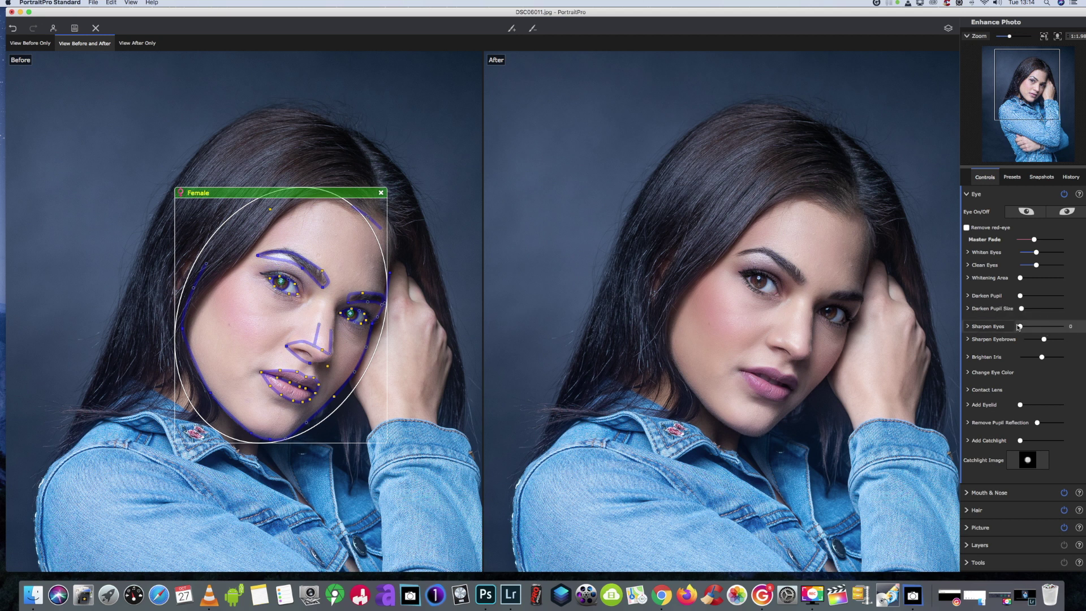
# Set Sharpen Eyes to about half strength and Sharpen Eyebrows to about 23
pyautogui.moveTo(1030, 328); pyautogui.dragTo(1041, 328)
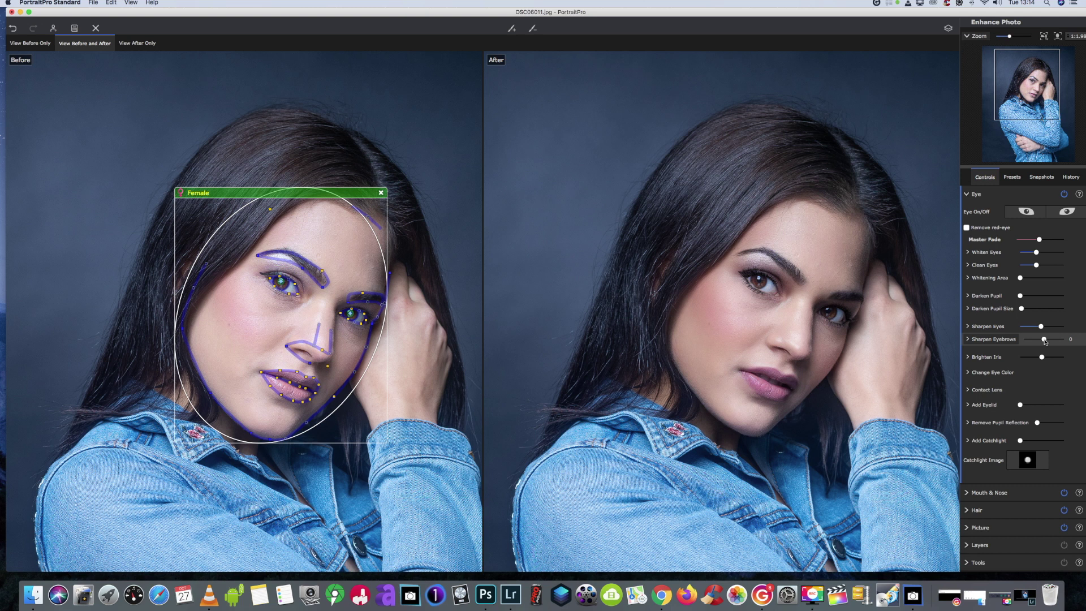
pyautogui.click(1049, 339)
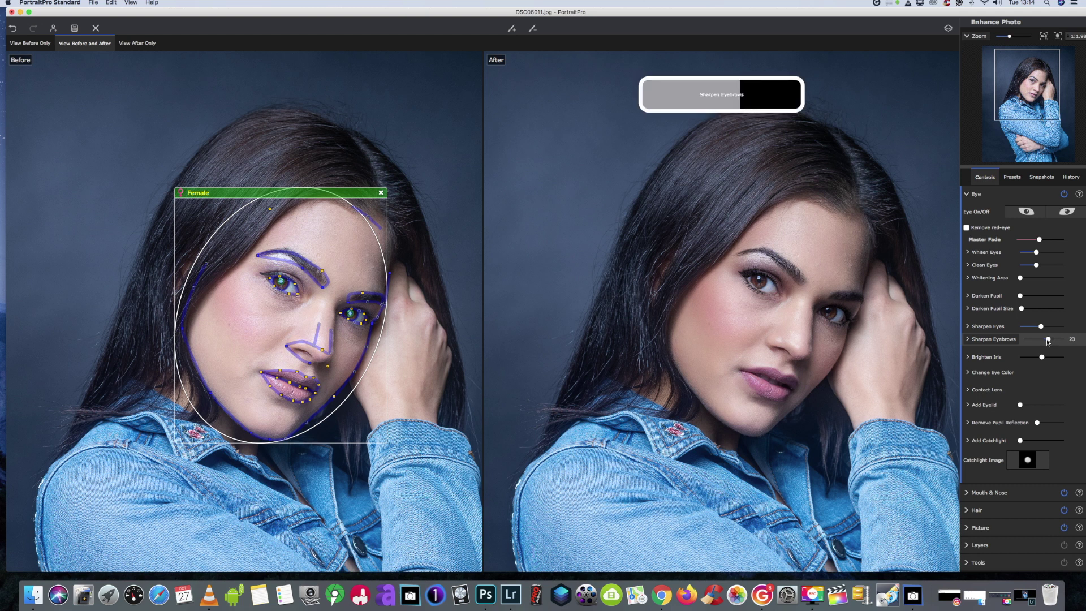
pyautogui.moveTo(1048, 341); pyautogui.dragTo(1046, 341)
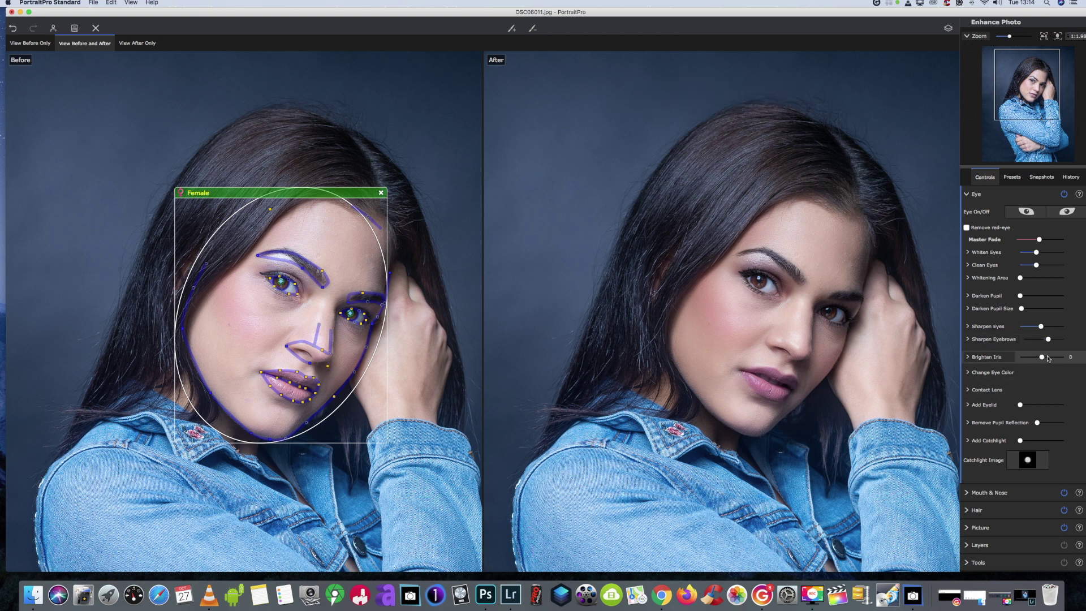
# Compare Brighten Iris strengths, settle on about 20, and check the result on the whole portrait
pyautogui.click(1047, 358)
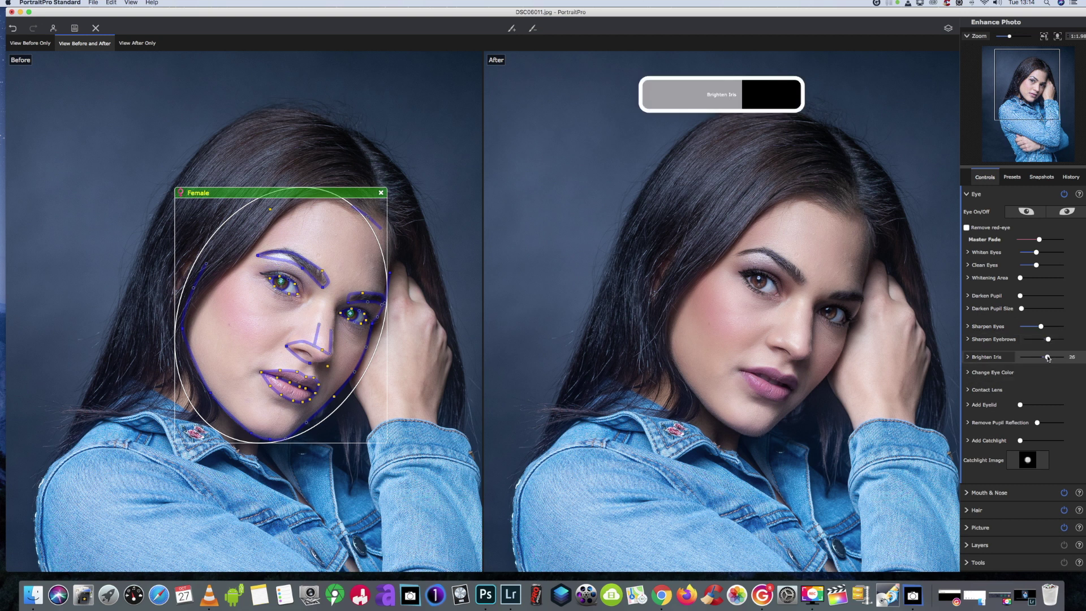
pyautogui.moveTo(1048, 357)
pyautogui.mouseDown()
pyautogui.moveTo(1066, 357)
pyautogui.moveTo(1046, 363)
pyautogui.mouseUp()
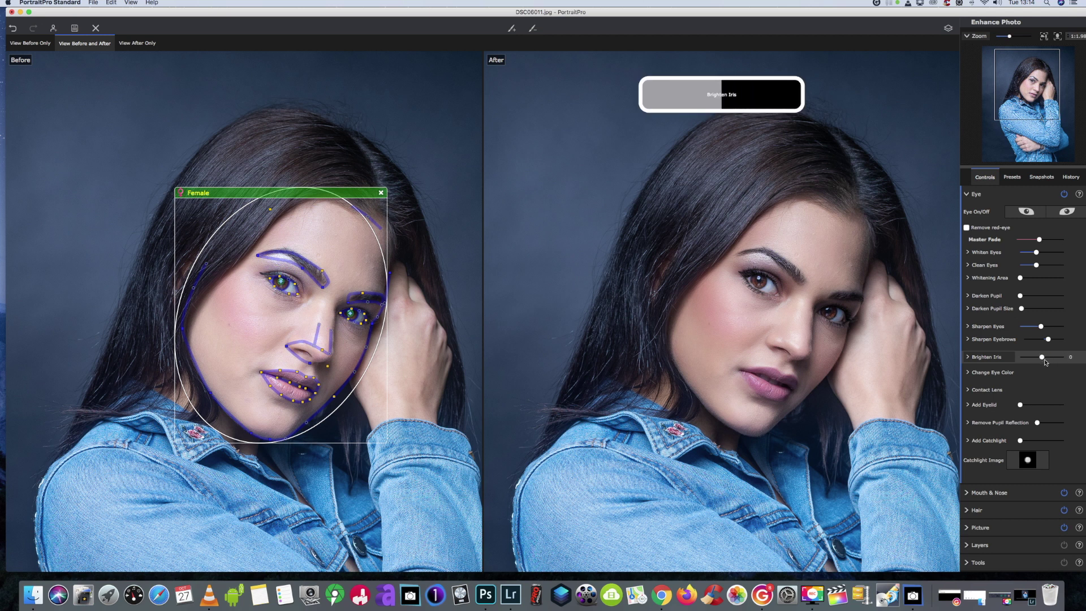
pyautogui.click(1042, 357)
pyautogui.click(1042, 357)
pyautogui.click(1046, 358)
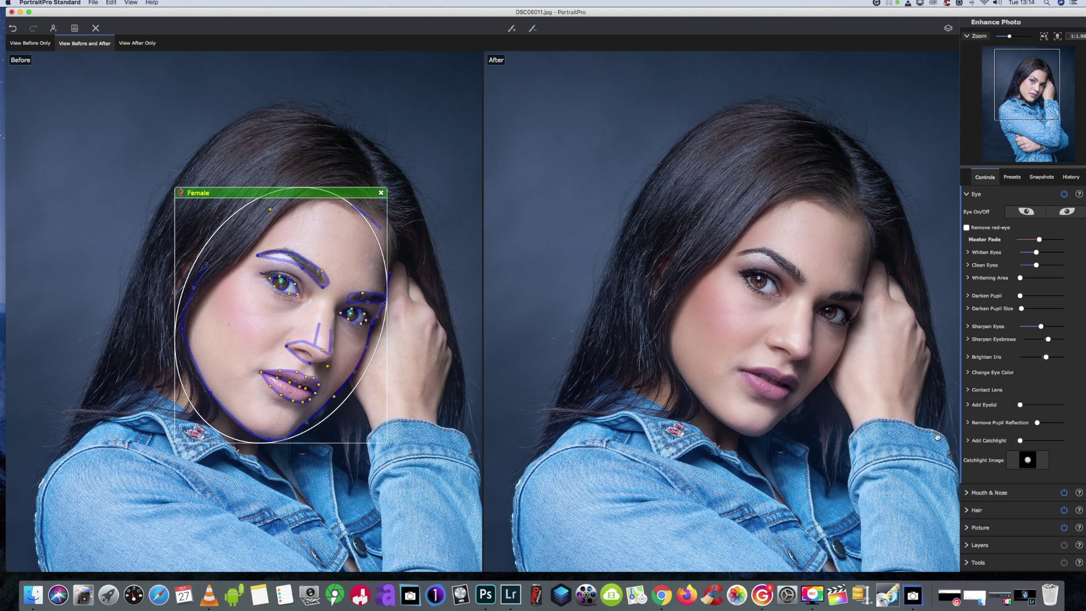
pyautogui.scroll(-3, 936, 436)
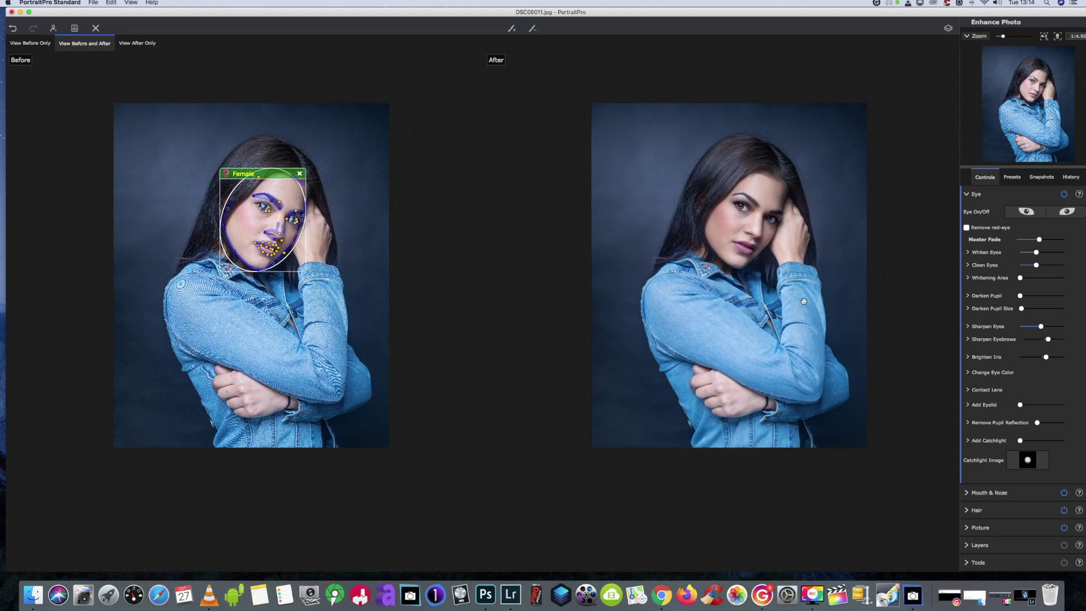
pyautogui.scroll(2, 803, 301)
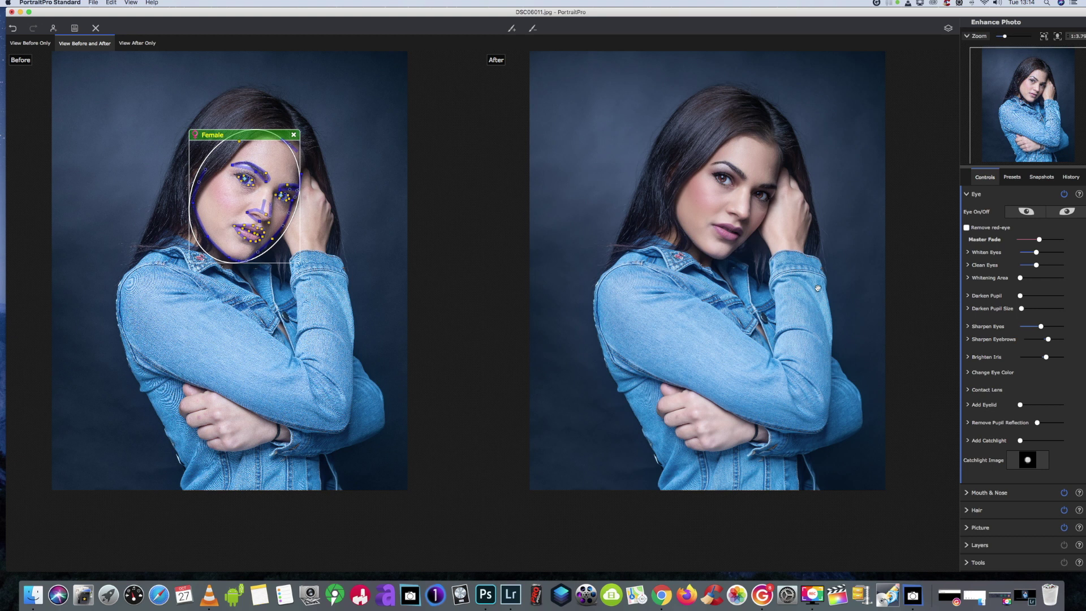
pyautogui.scroll(2, 784, 251)
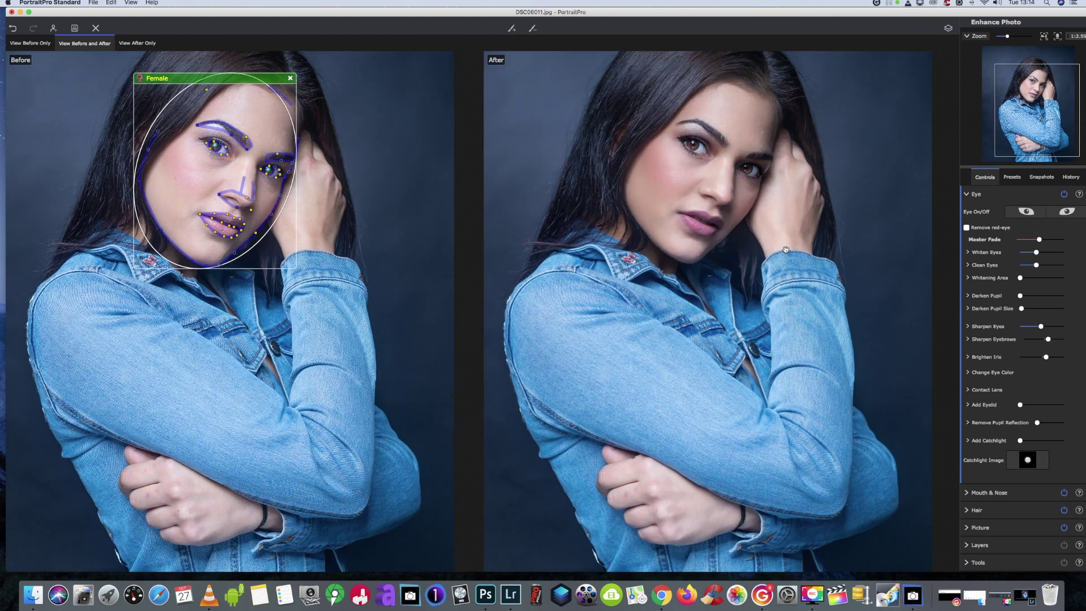
pyautogui.scroll(-1, 785, 250)
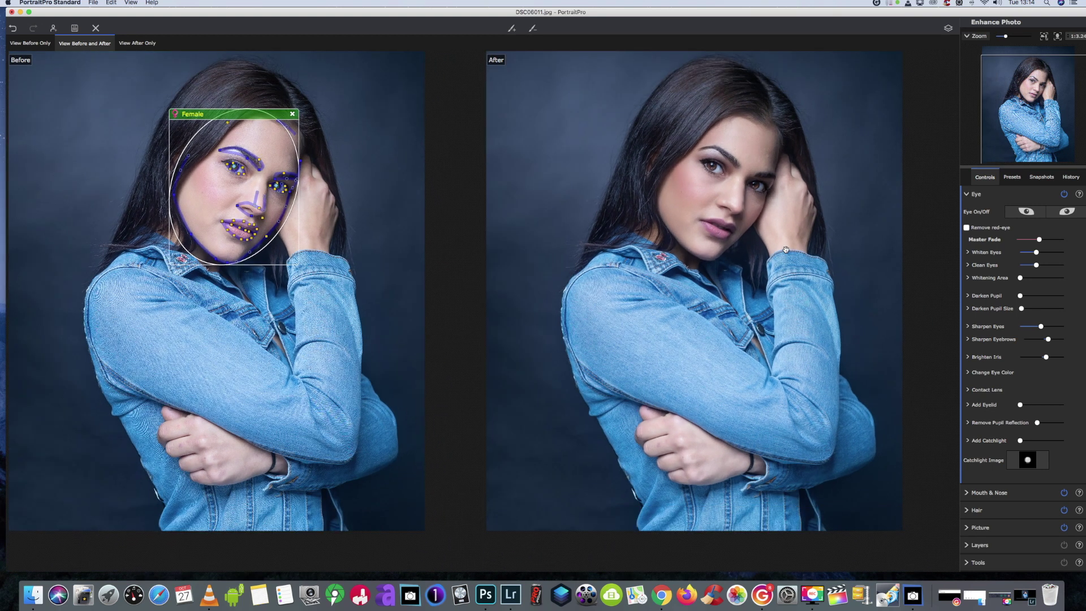
pyautogui.scroll(-1, 786, 250)
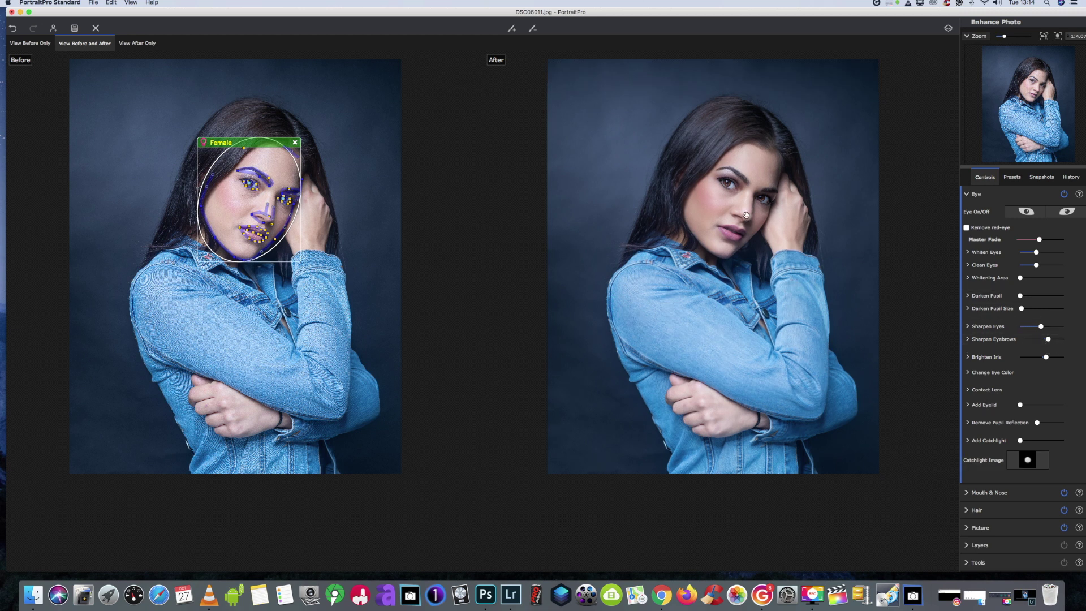
pyautogui.scroll(2, 749, 220)
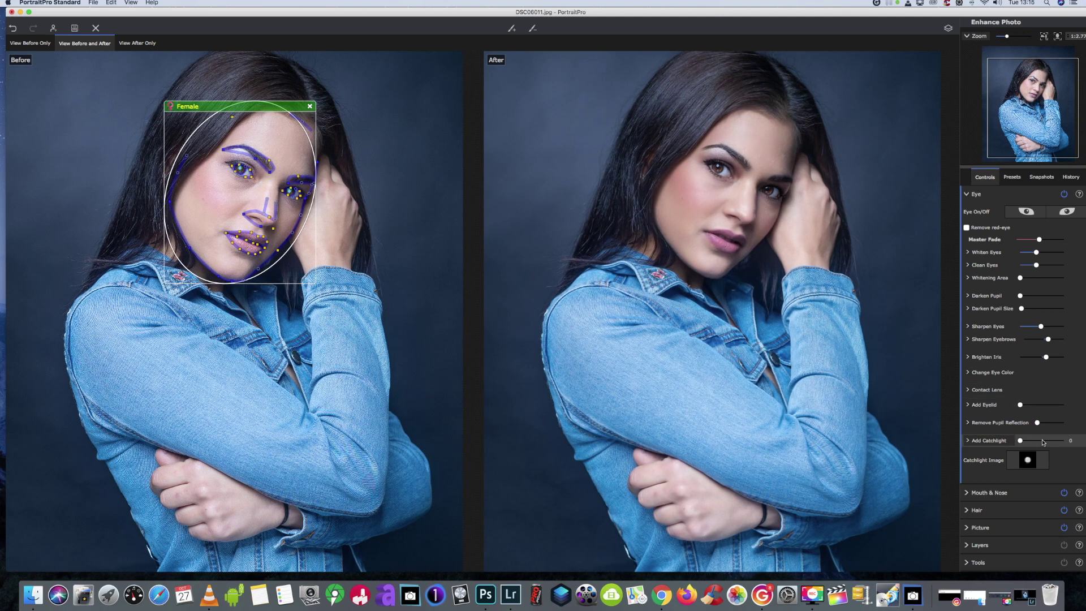
# In the Skin Lighting & Coloring settings, raise Left Shadow to 100 and Master Fade to its maximum
pyautogui.scroll(3, 1017, 396)
pyautogui.click(967, 228)
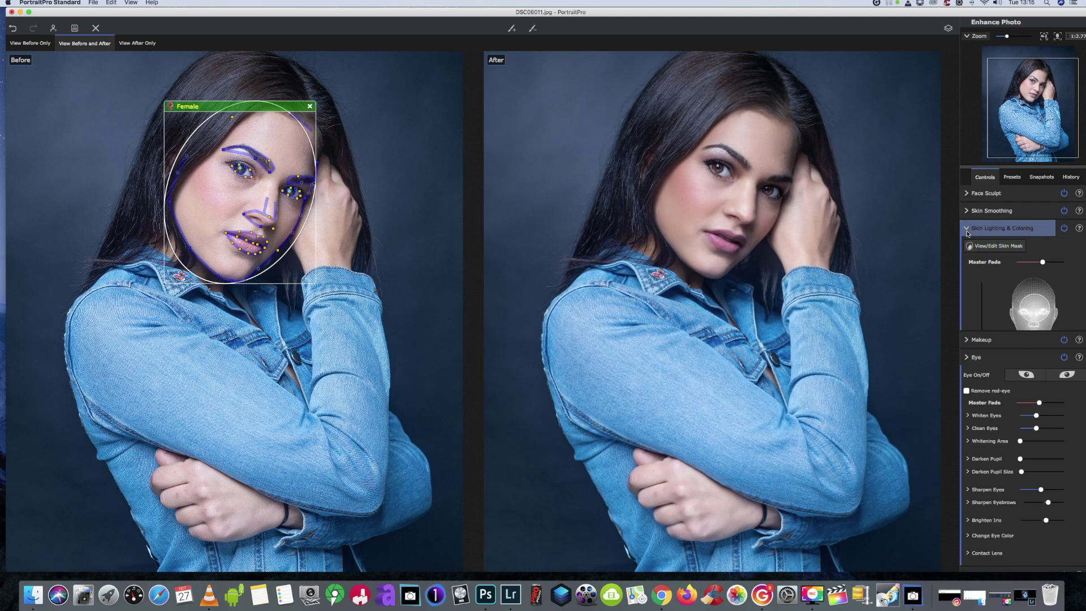
pyautogui.scroll(-2, 834, 314)
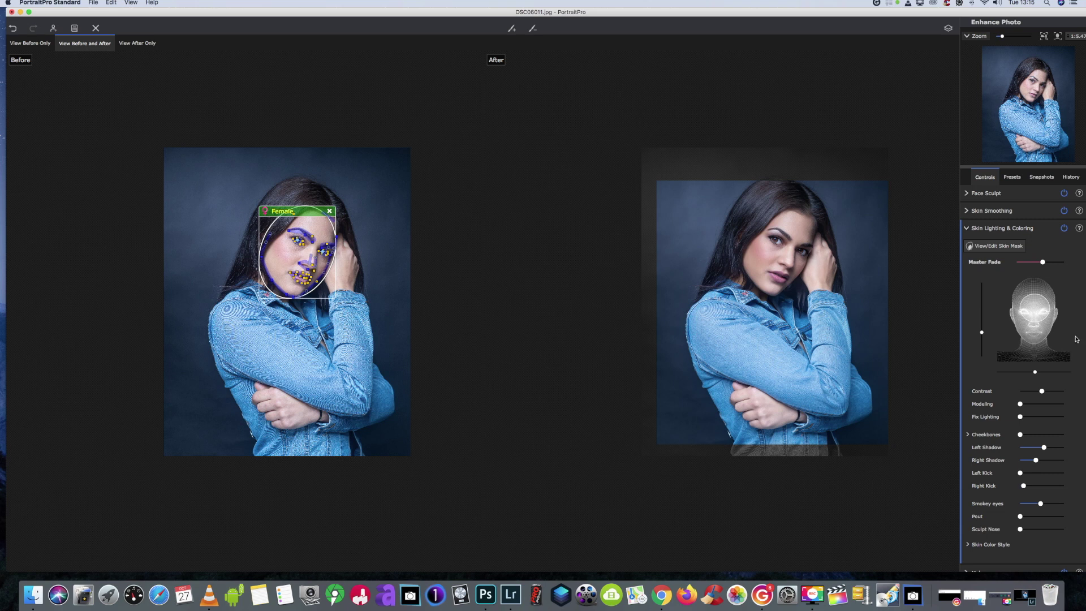
pyautogui.scroll(1, 851, 363)
pyautogui.scroll(2, 851, 364)
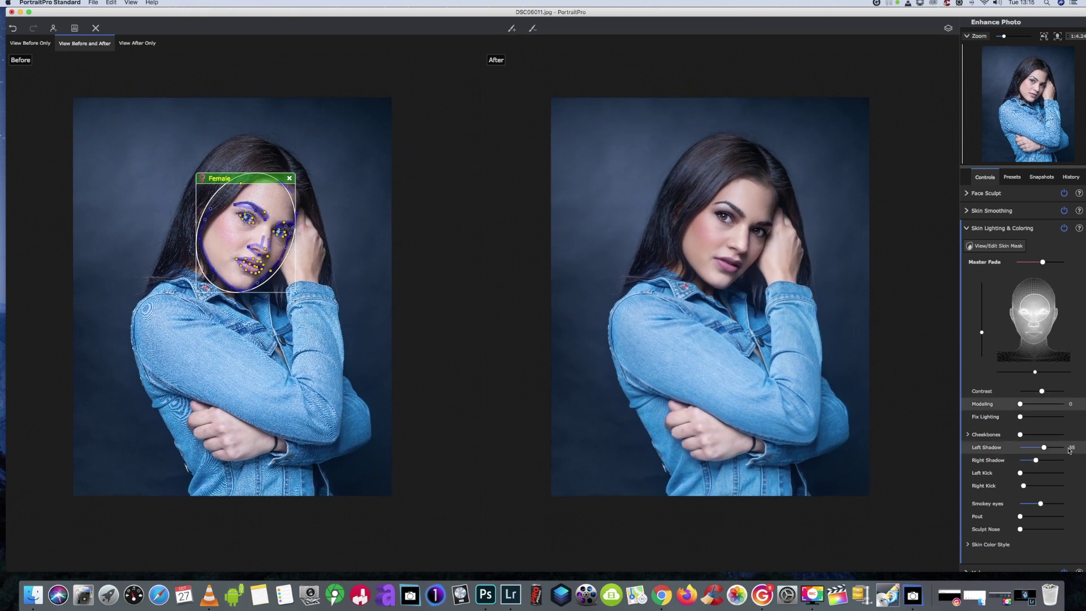
pyautogui.moveTo(1052, 451); pyautogui.dragTo(1065, 451)
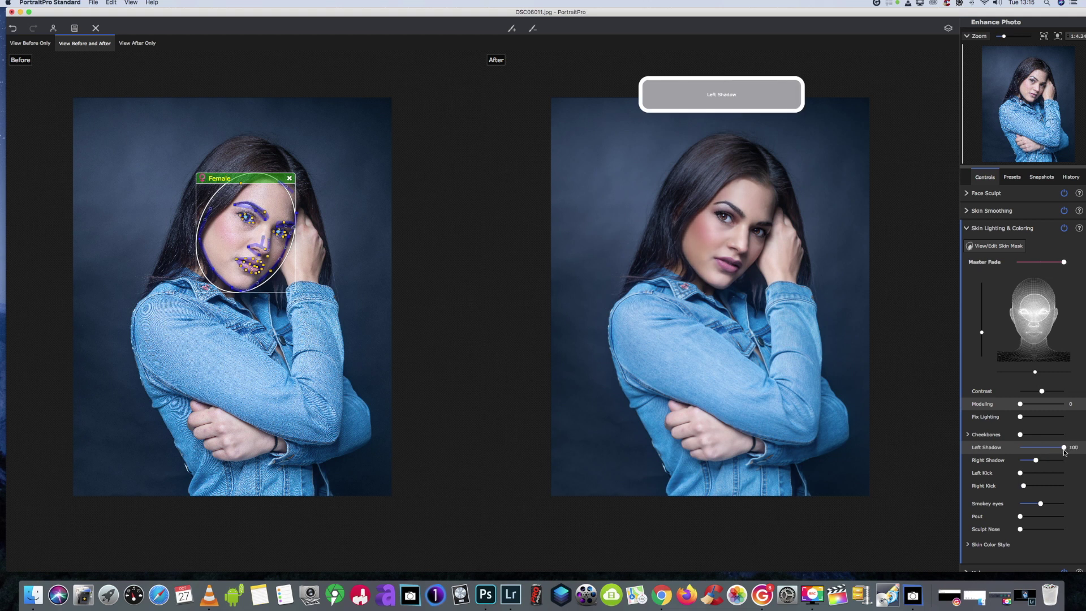
# Move the face light to the upper left of the head model and set Left Kick to slightly over a third
pyautogui.moveTo(1033, 305)
pyautogui.mouseDown()
pyautogui.moveTo(1034, 328)
pyautogui.moveTo(1017, 304)
pyautogui.mouseUp()
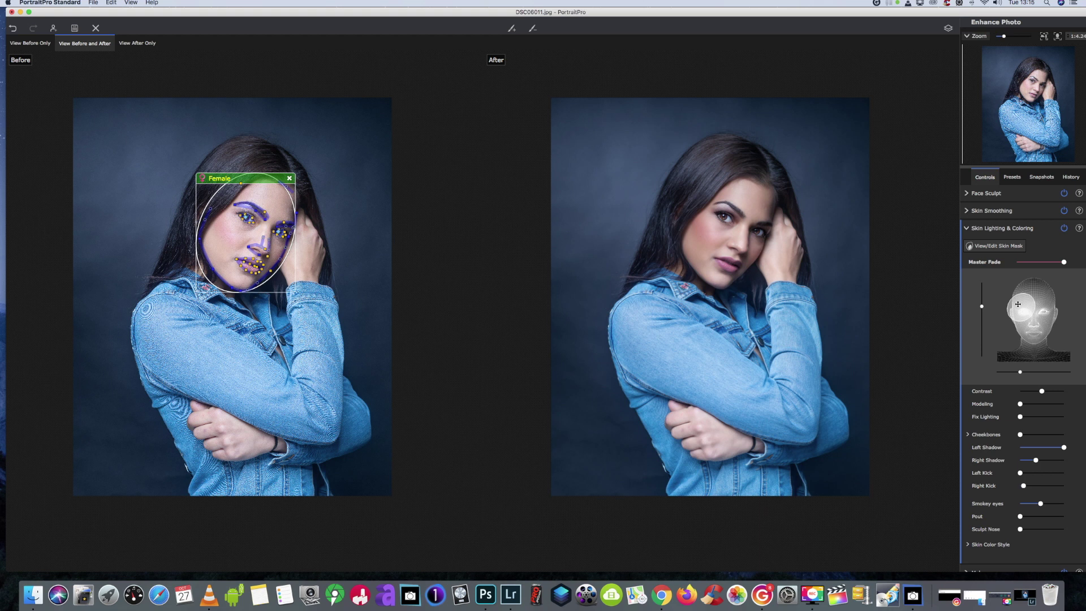
pyautogui.click(1020, 473)
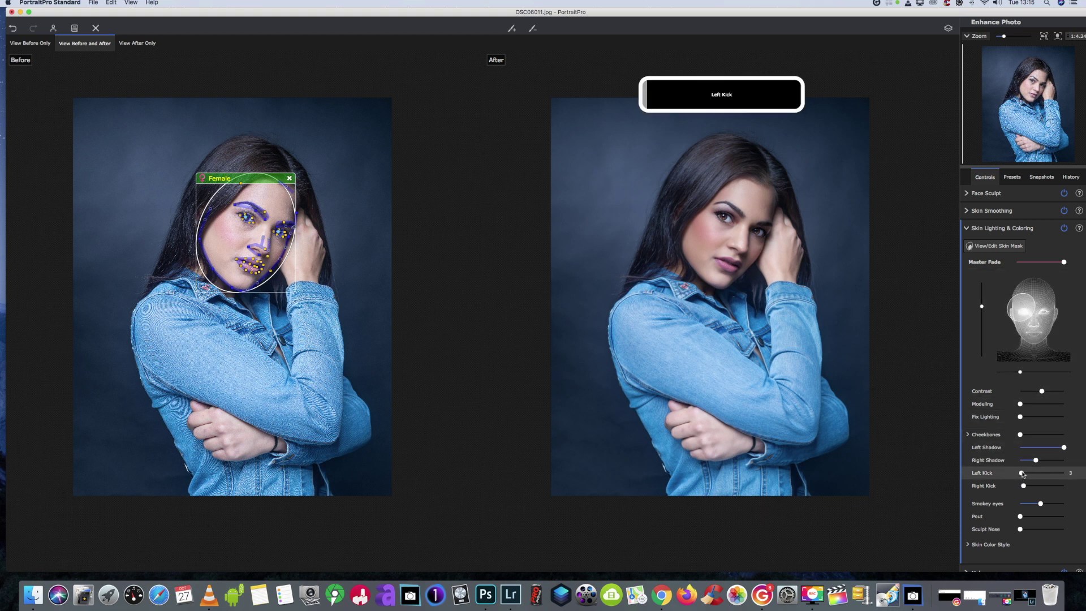
pyautogui.moveTo(1020, 474); pyautogui.dragTo(1036, 473)
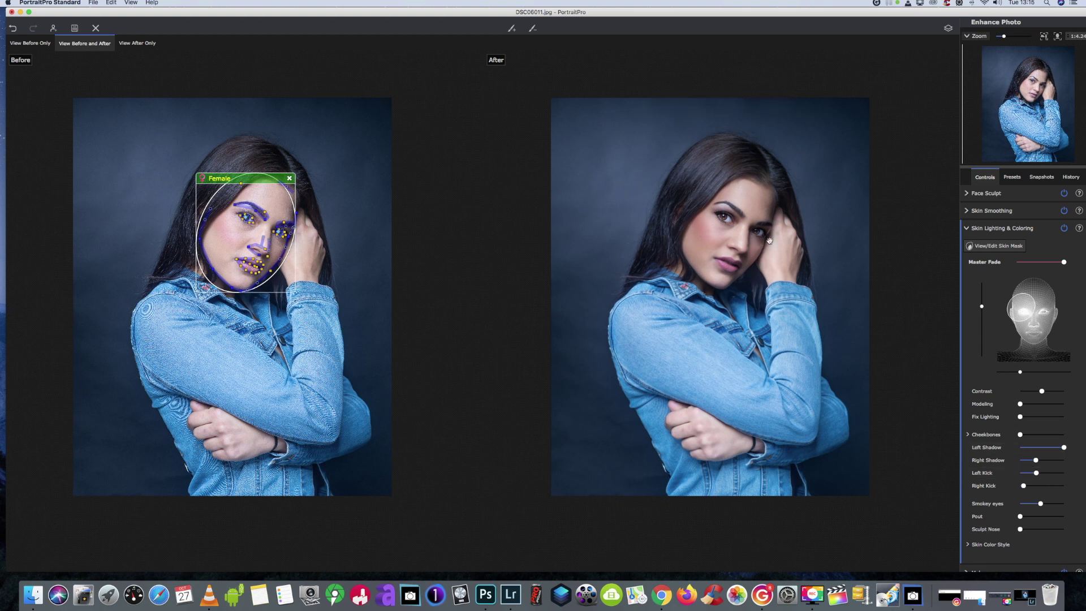
# Set Smokey eyes to about 70, Pout to about half and Sculpt Nose to 55, and check the whole portrait
pyautogui.moveTo(1042, 506)
pyautogui.mouseDown()
pyautogui.moveTo(1061, 506)
pyautogui.moveTo(1049, 505)
pyautogui.mouseUp()
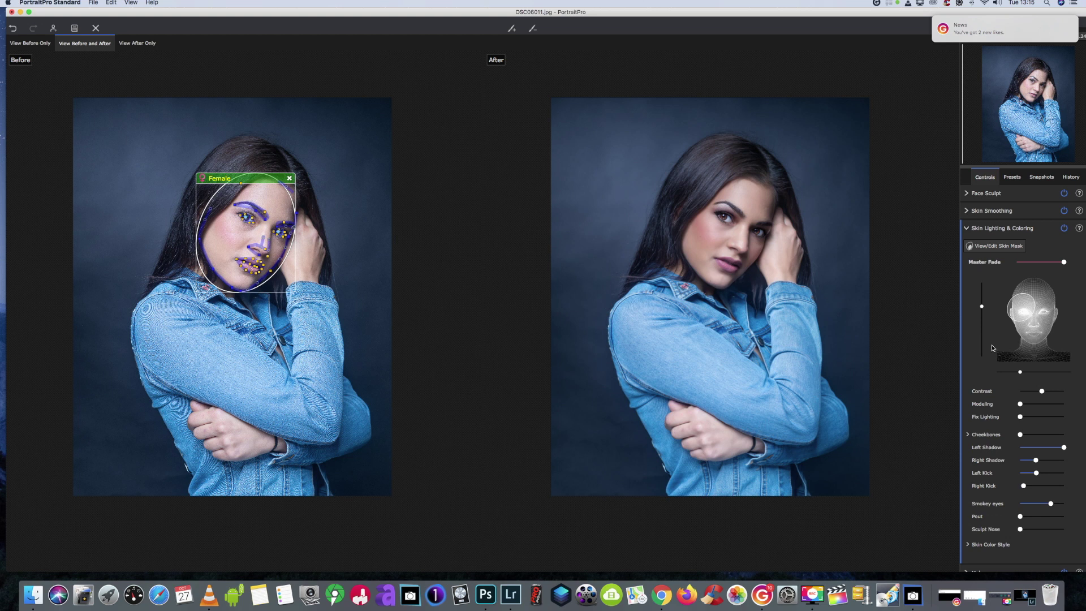
pyautogui.moveTo(1022, 517)
pyautogui.mouseDown()
pyautogui.moveTo(1044, 518)
pyautogui.moveTo(1022, 530)
pyautogui.moveTo(1048, 529)
pyautogui.moveTo(1018, 530)
pyautogui.moveTo(1045, 529)
pyautogui.mouseUp()
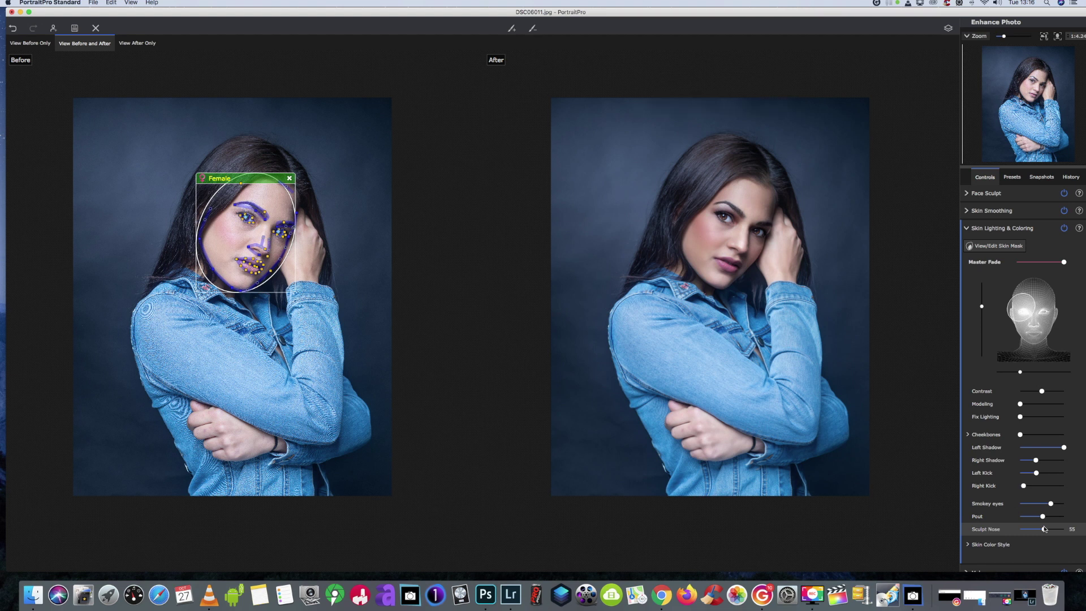
pyautogui.scroll(-3, 931, 469)
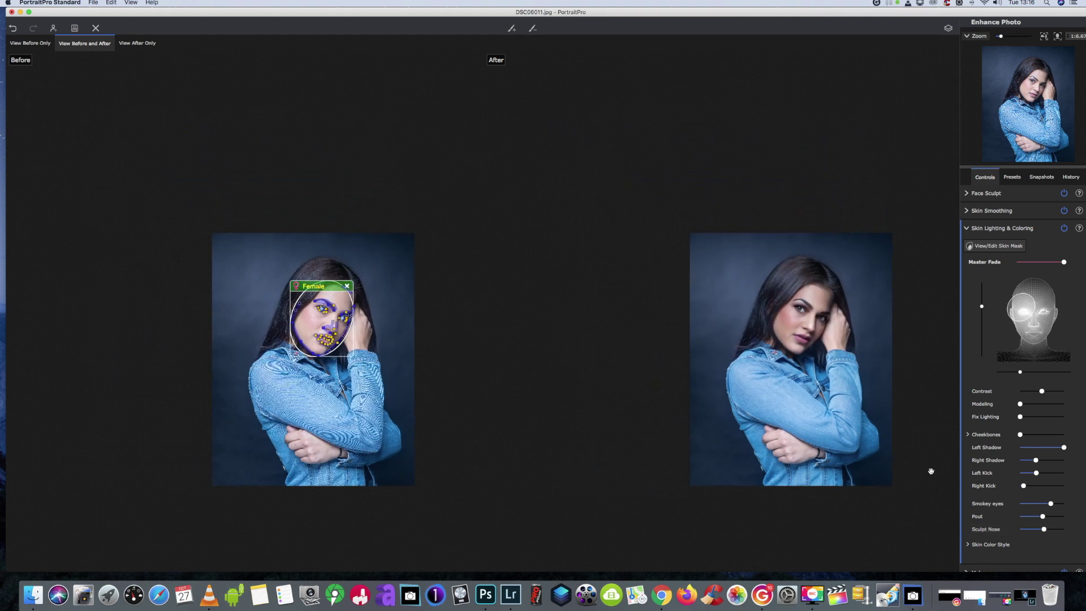
pyautogui.scroll(3, 930, 470)
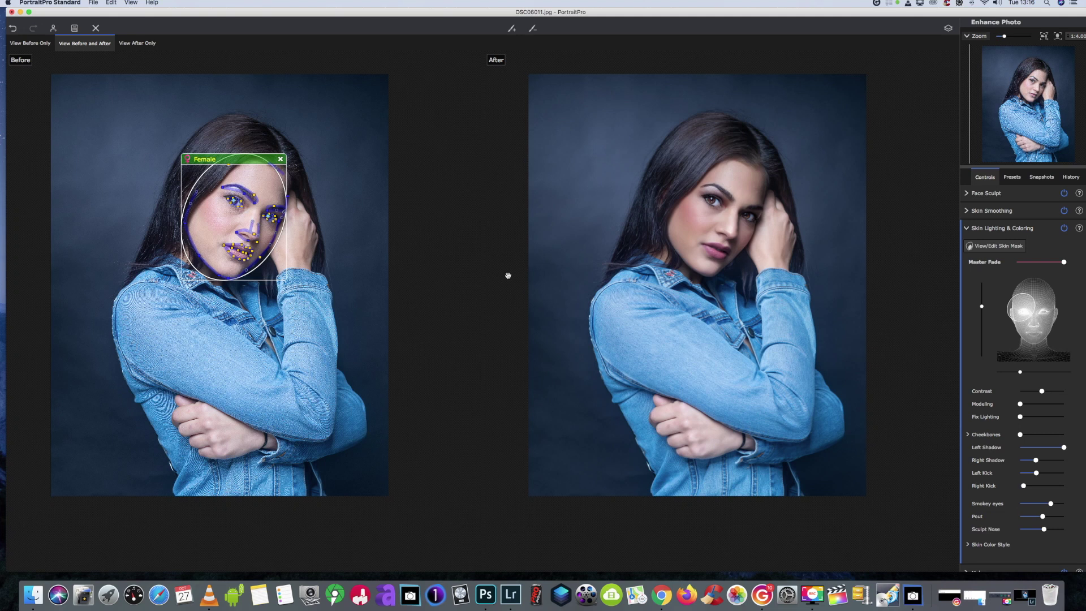
# Save the retouched portrait as a JPEG at quality 100
pyautogui.click(74, 28)
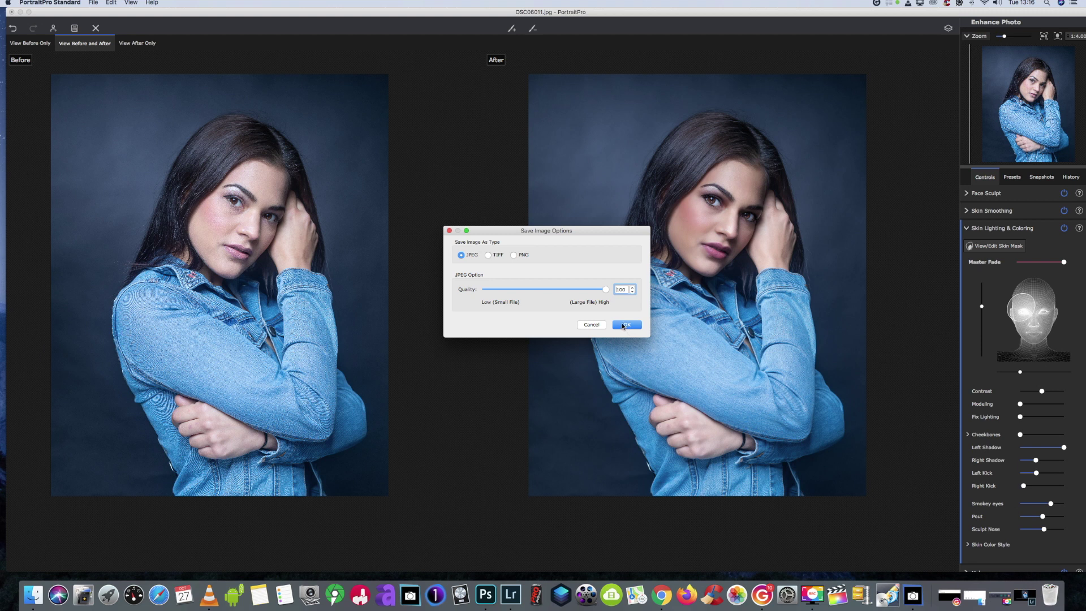
pyautogui.click(622, 325)
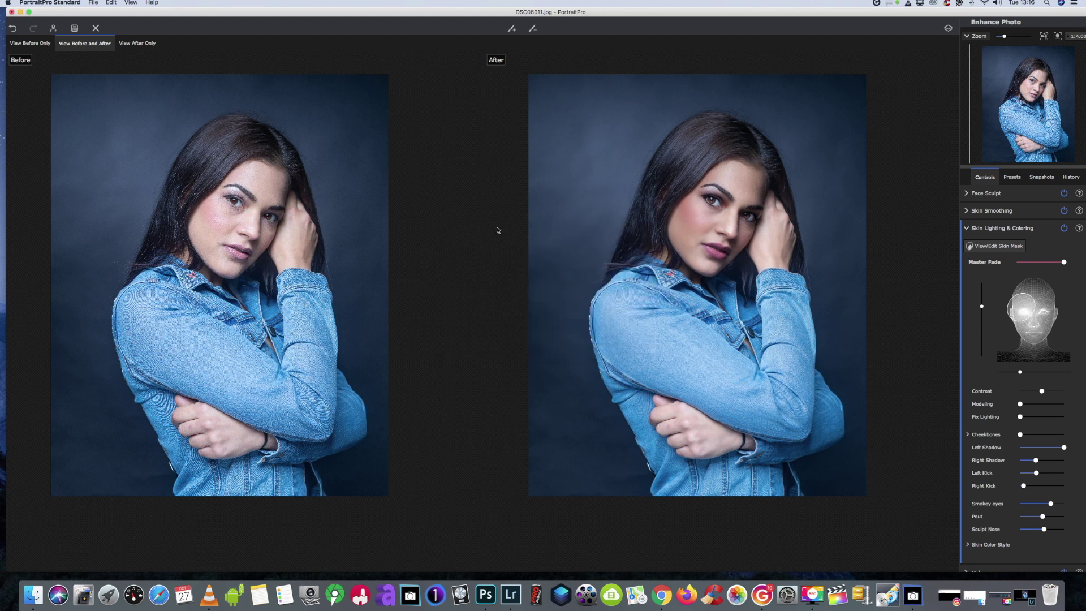
pyautogui.click(617, 207)
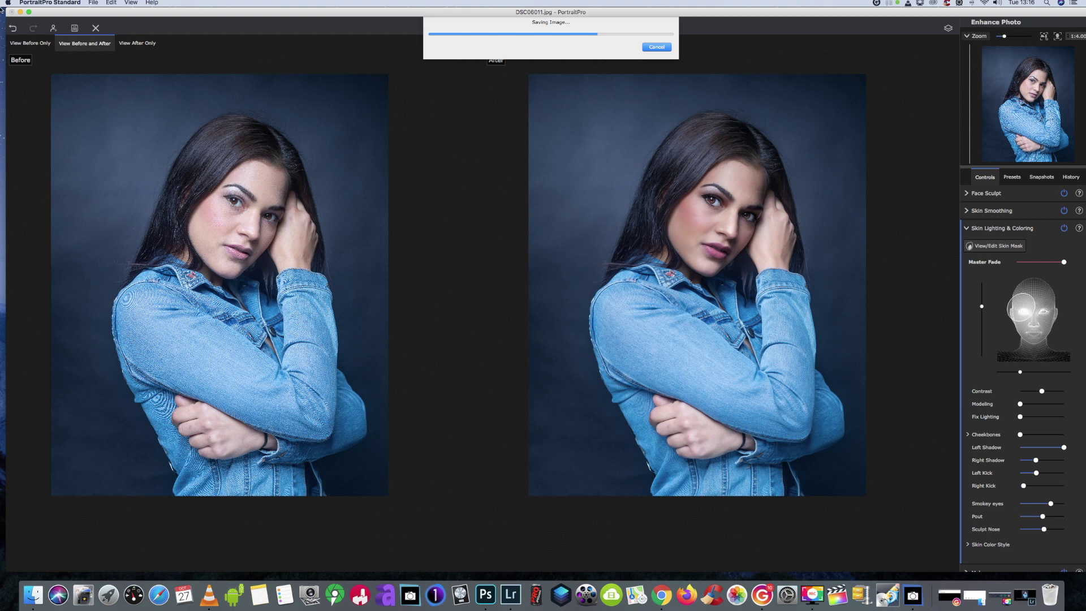
pyautogui.moveTo(224, 159)
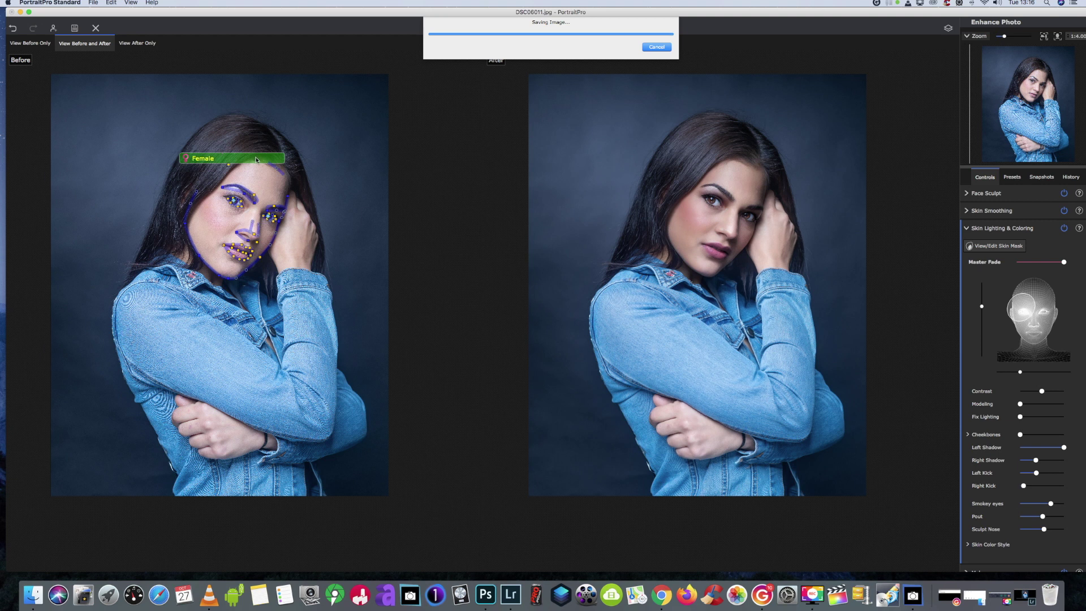
# Minimize PortraitPro and open DSC06011_pp.jpg from the desktop in Photoshop
pyautogui.click(21, 12)
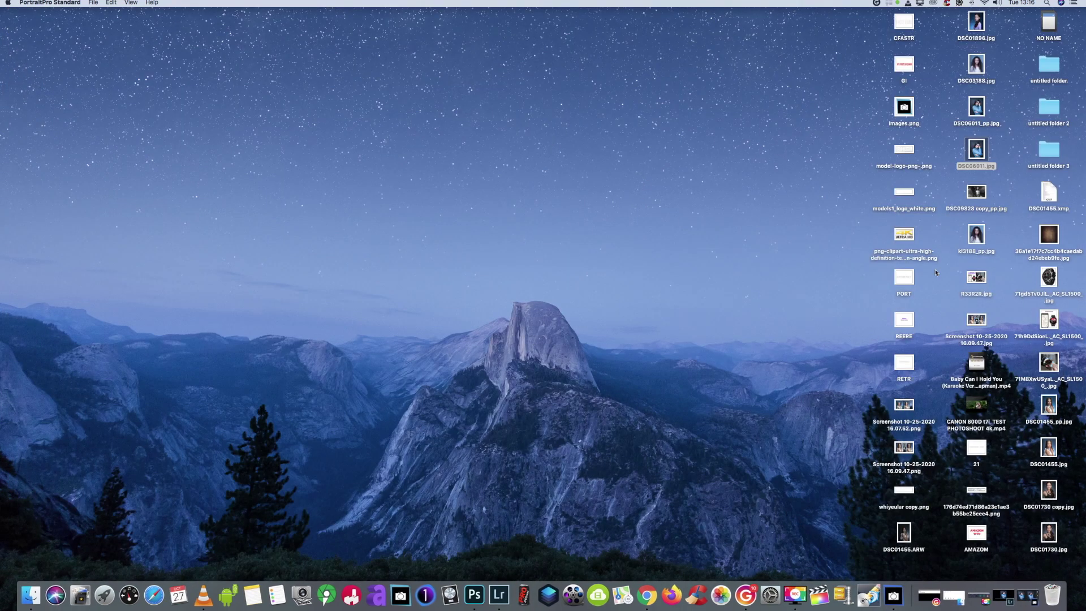
pyautogui.rightClick(977, 106)
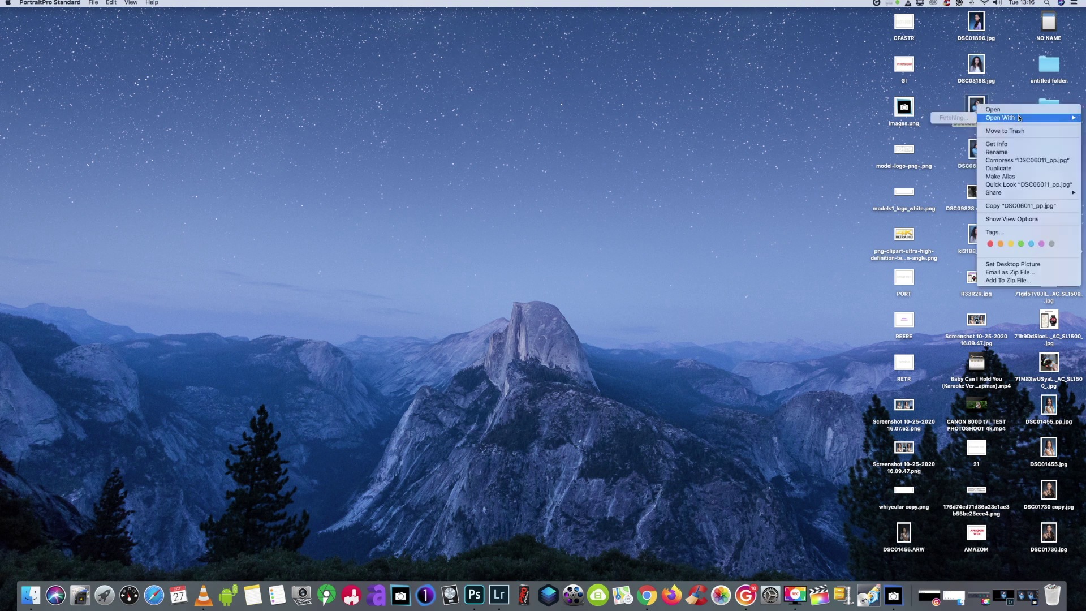
pyautogui.moveTo(1012, 119)
pyautogui.click(916, 132)
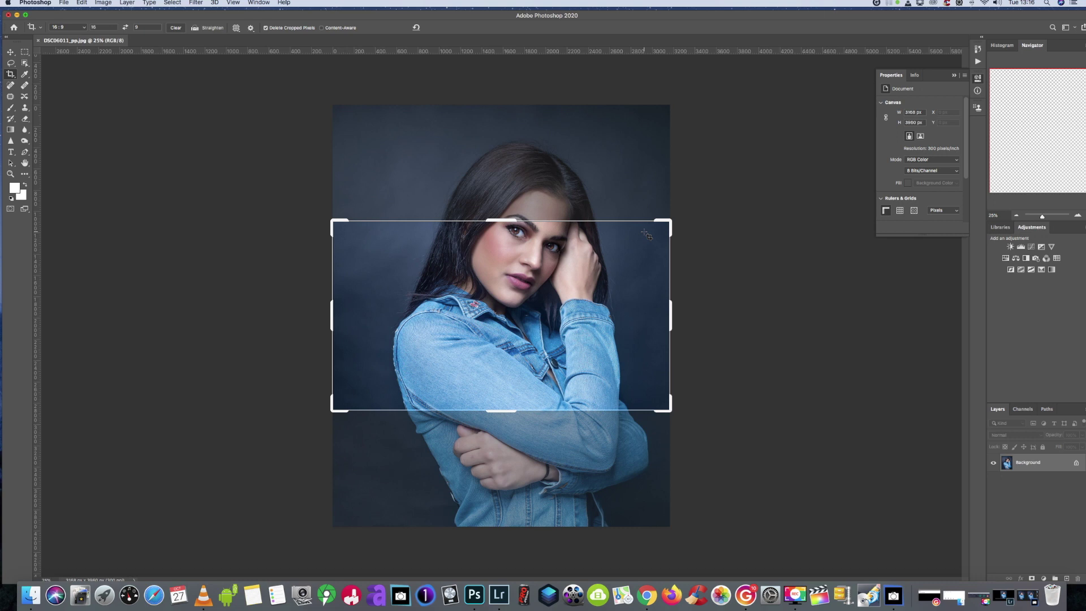
# Crop the portrait with the 4:5 (8:10) aspect ratio, keeping the whole figure in the frame
pyautogui.click(77, 26)
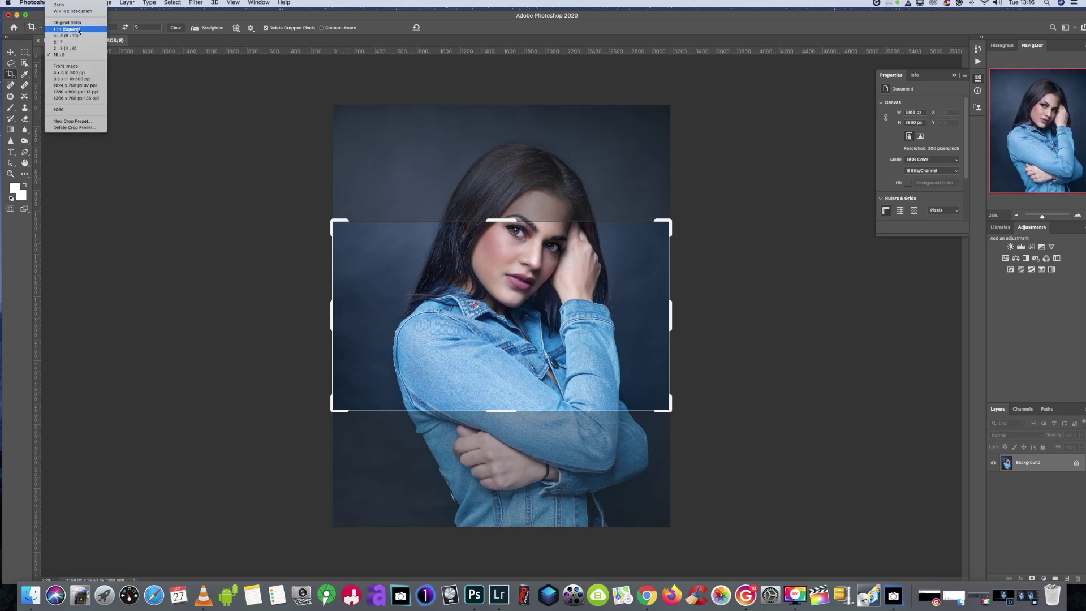
pyautogui.click(67, 13)
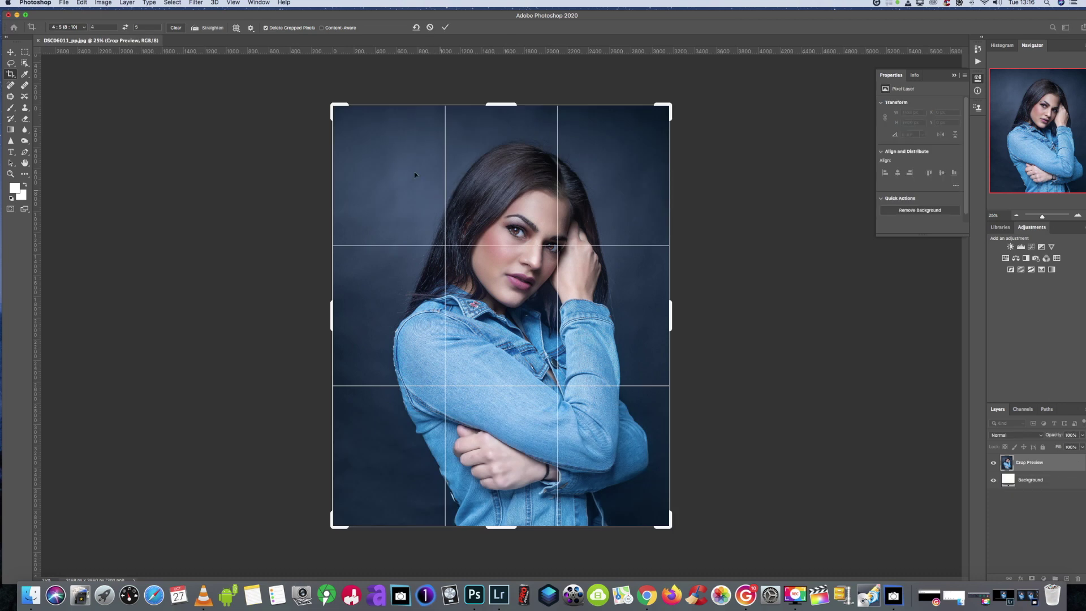
pyautogui.click(445, 27)
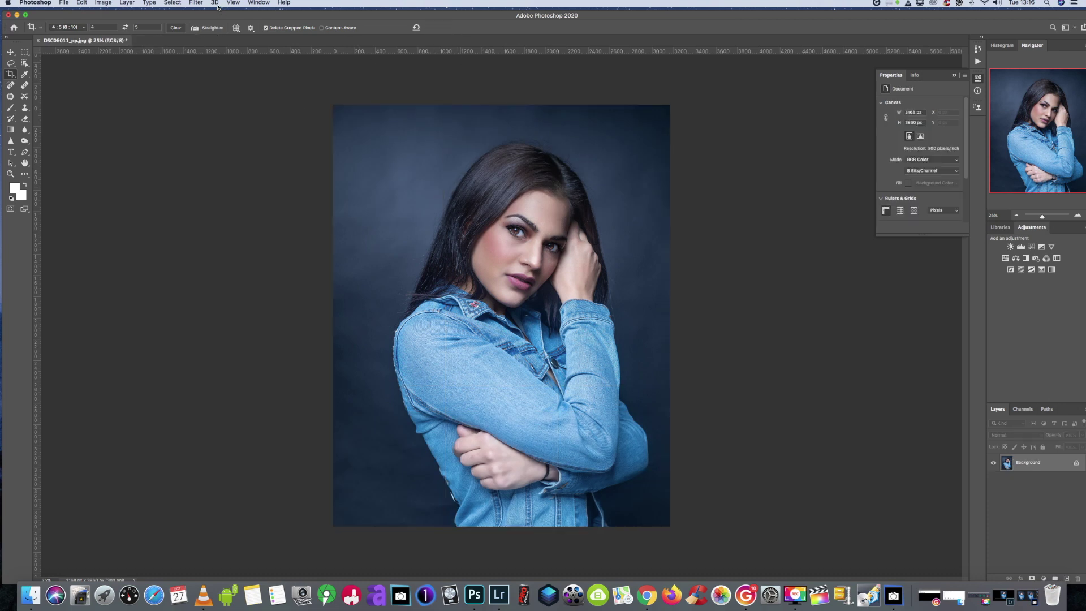
# Use Liquify with a brush size of 305 to push the chin and jawline slightly inward, and apply it
pyautogui.click(199, 5)
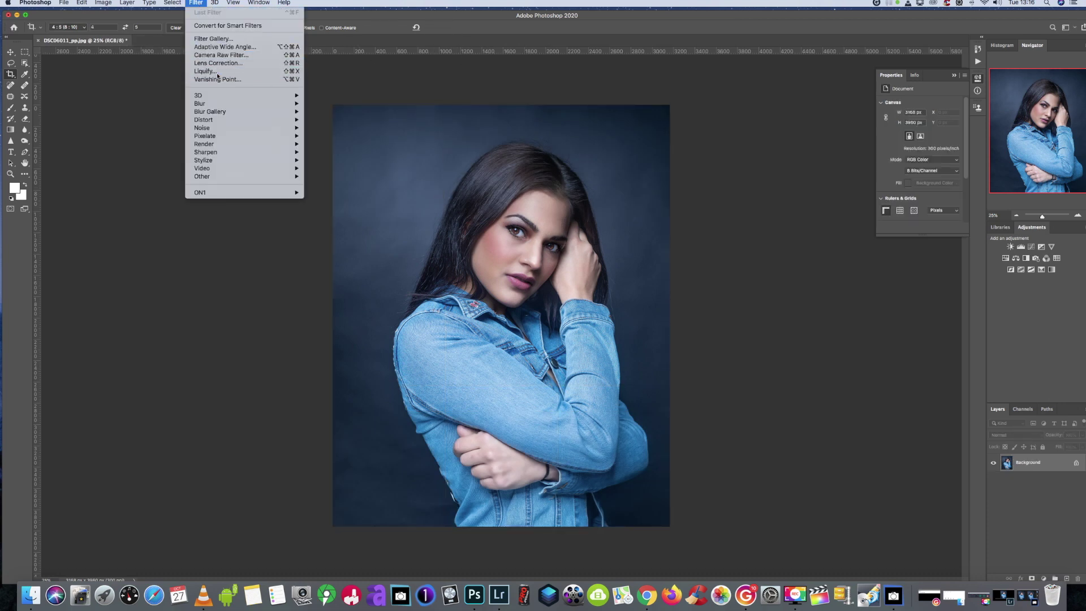
pyautogui.click(618, 276)
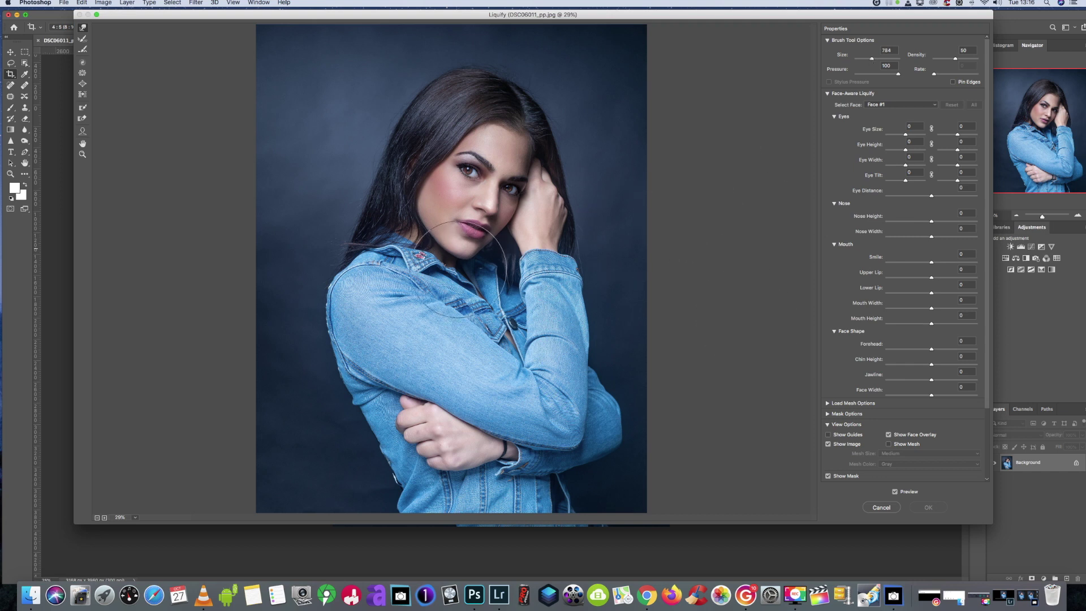
pyautogui.moveTo(461, 263); pyautogui.dragTo(452, 258)
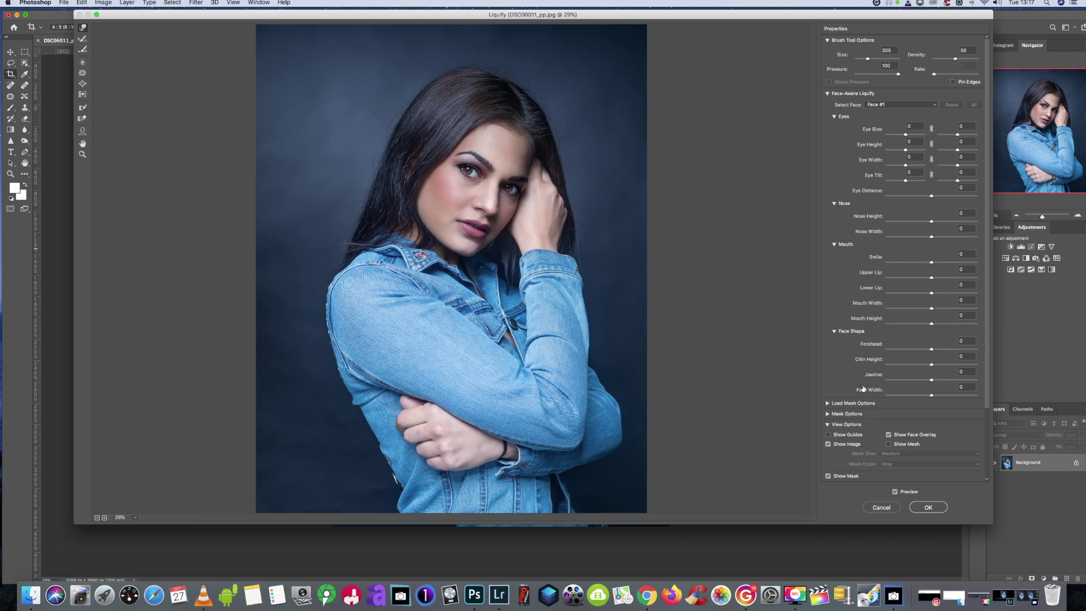
pyautogui.click(930, 511)
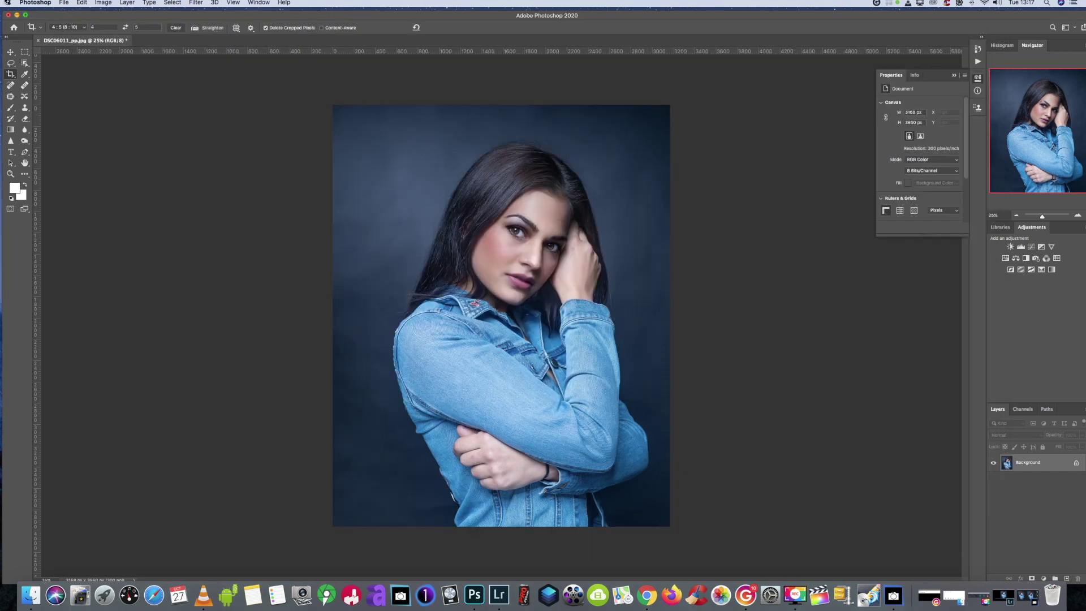
# Fade the Liquify edit, comparing its strength from 100 down to 1 percent, and apply it at about 40 percent opacity
pyautogui.click(82, 3)
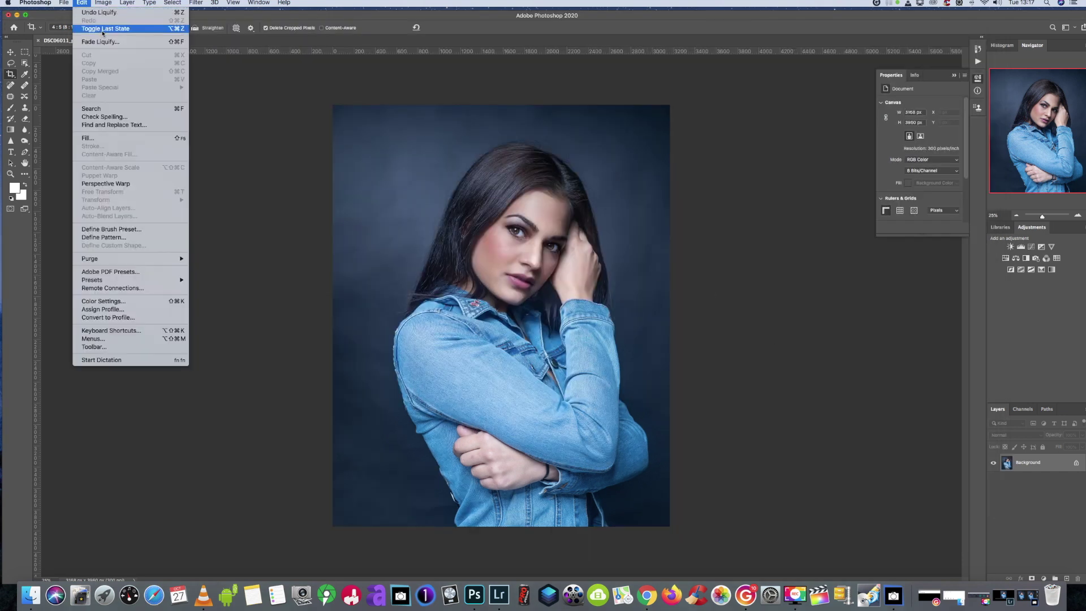
pyautogui.click(574, 229)
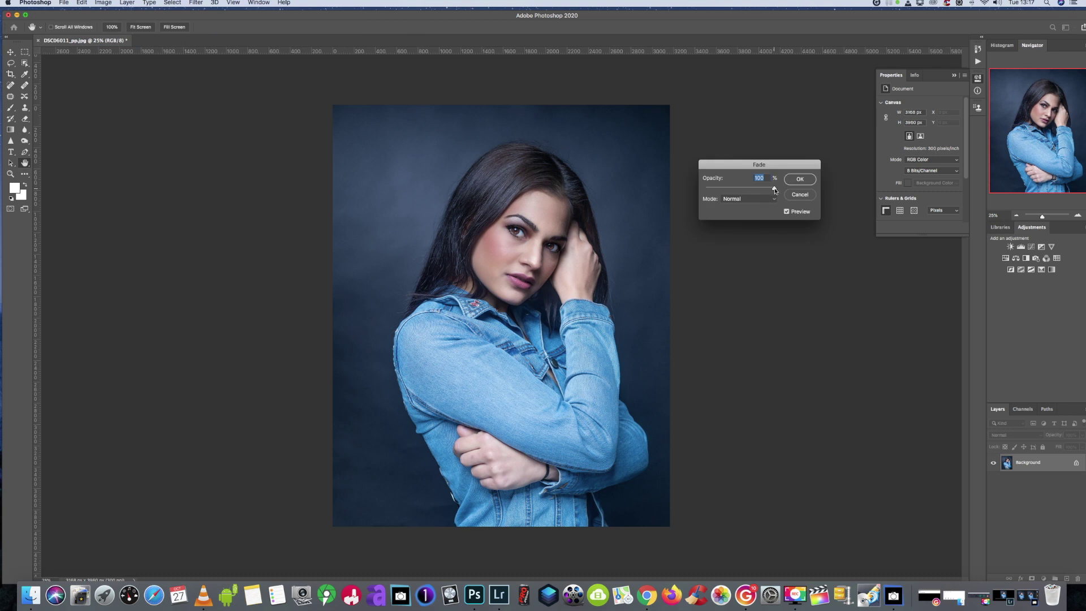
pyautogui.moveTo(707, 187); pyautogui.dragTo(706, 199)
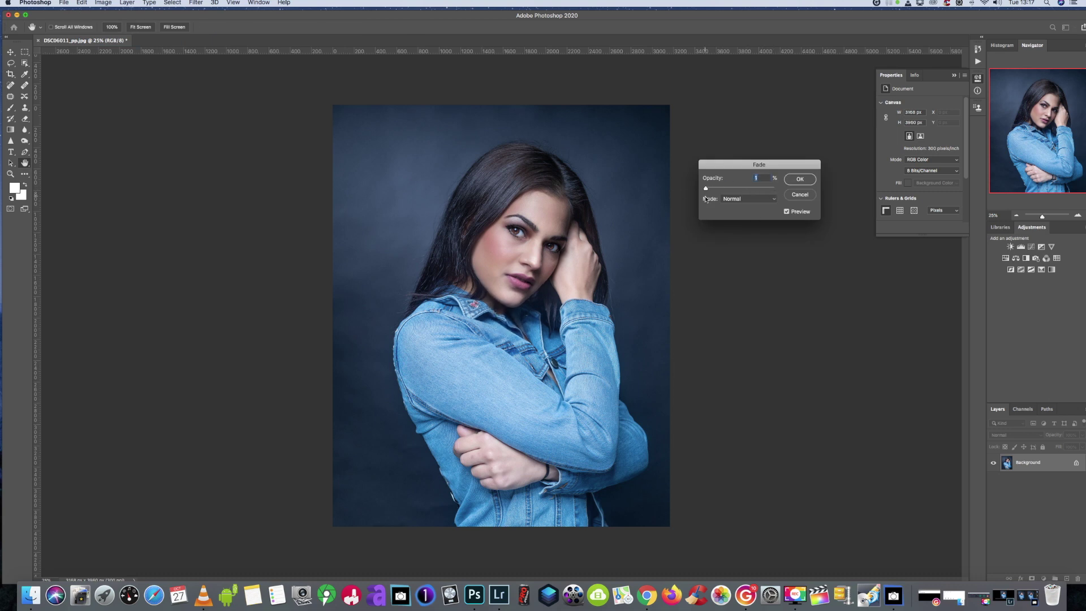
pyautogui.moveTo(729, 164)
pyautogui.mouseDown()
pyautogui.moveTo(740, 145)
pyautogui.moveTo(735, 171)
pyautogui.moveTo(761, 169)
pyautogui.moveTo(745, 174)
pyautogui.mouseUp()
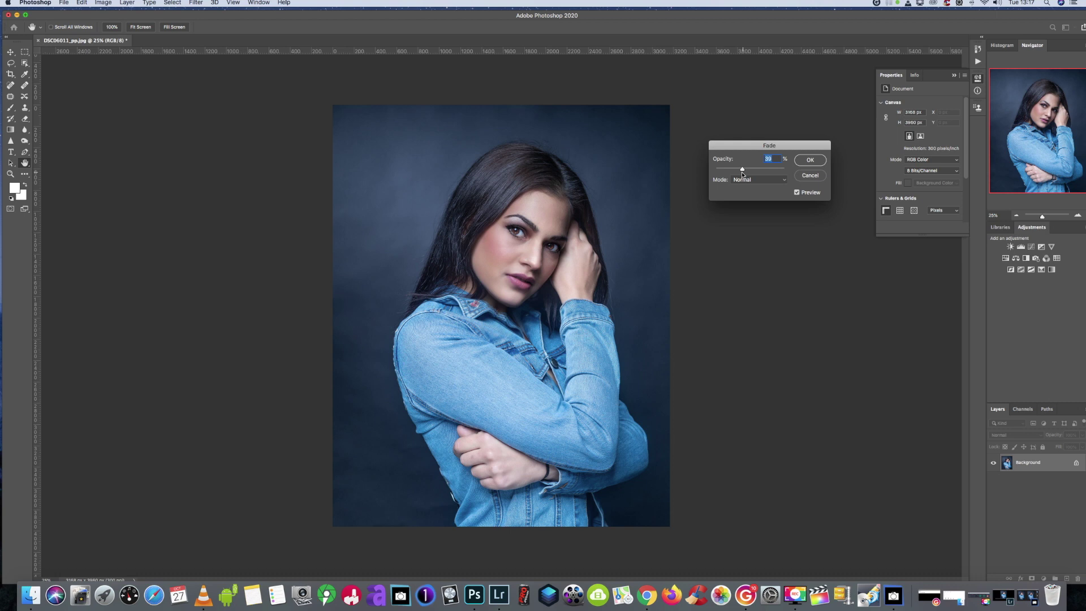
pyautogui.click(811, 159)
pyautogui.press('c')
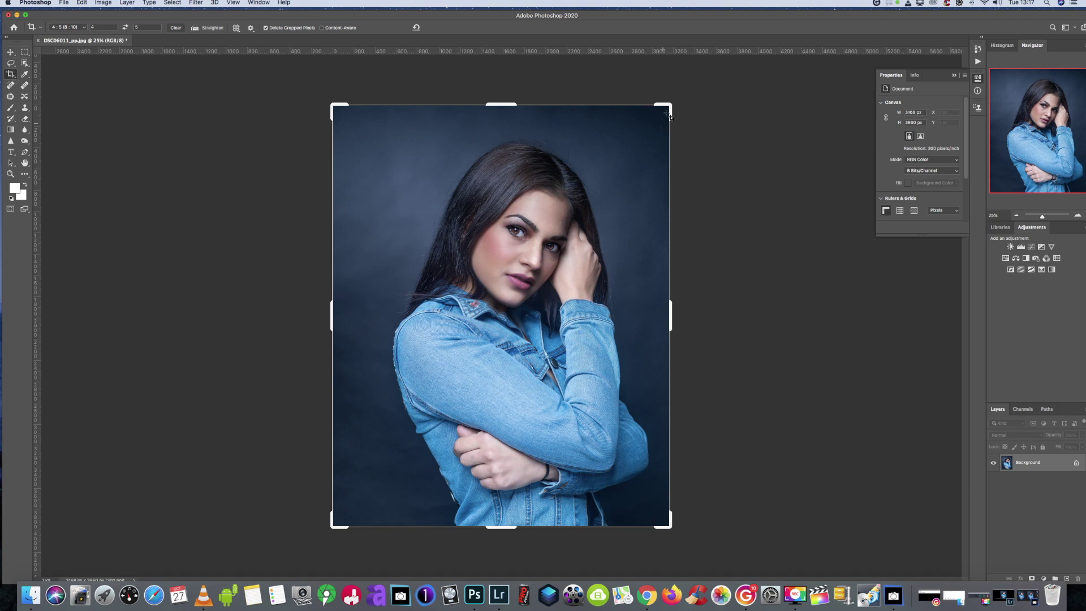
pyautogui.moveTo(668, 116); pyautogui.dragTo(670, 106)
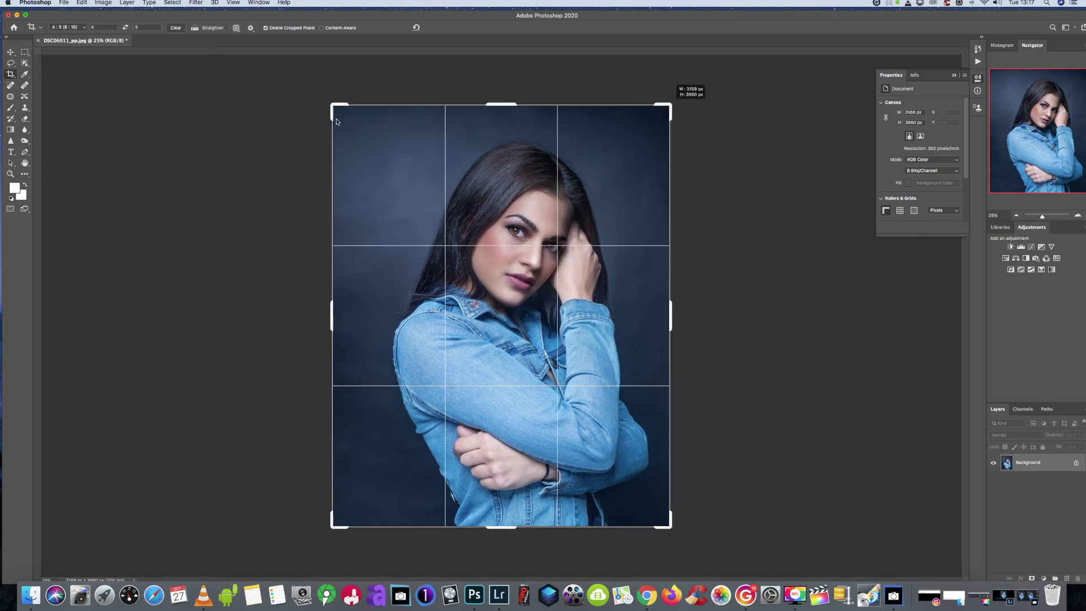
pyautogui.click(445, 27)
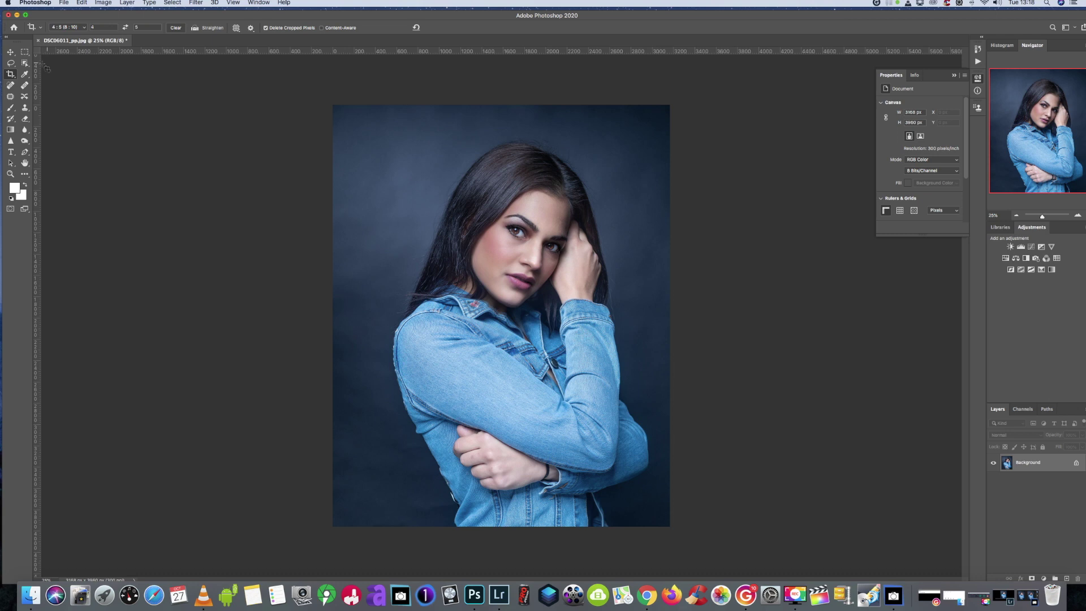
# Close DSC06011_pp.jpg, saving its changes as a Progressive JPEG with Medium quality 7 and 3 scans
pyautogui.click(38, 40)
pyautogui.click(611, 186)
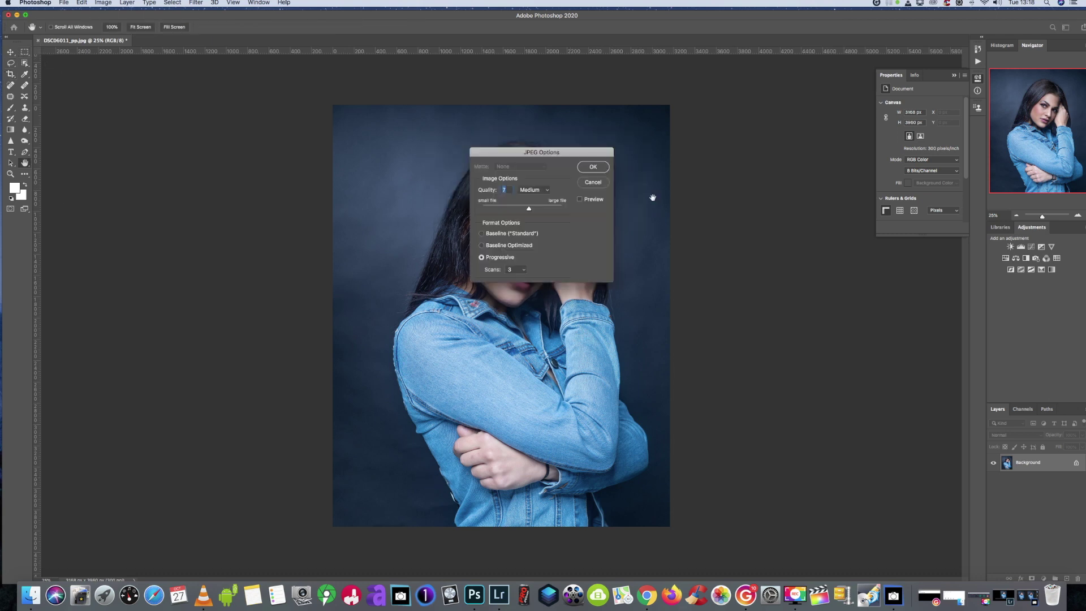
pyautogui.click(592, 167)
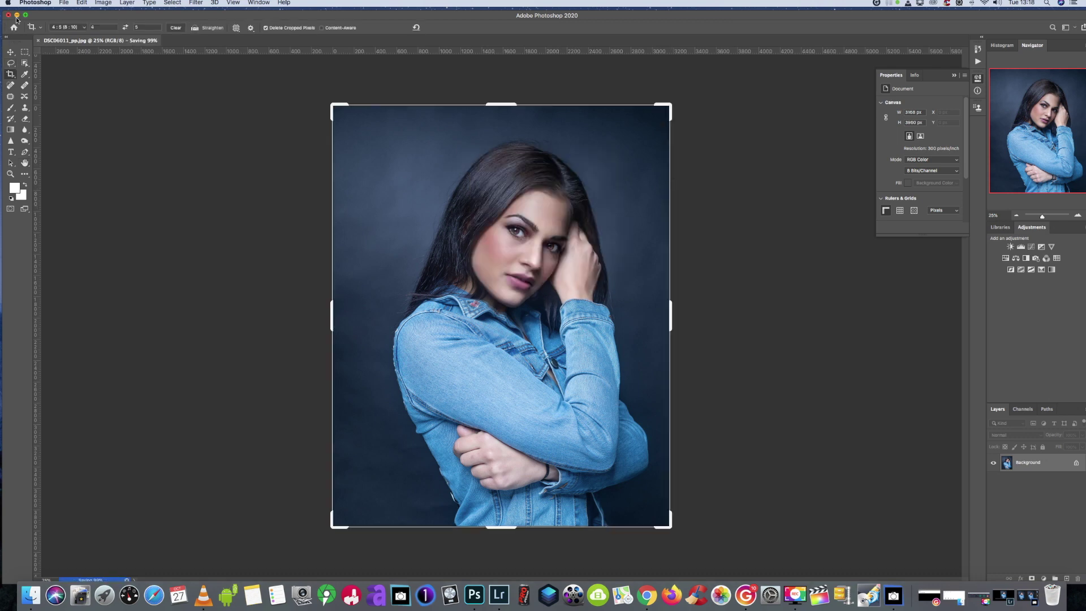
pyautogui.press('super+w')
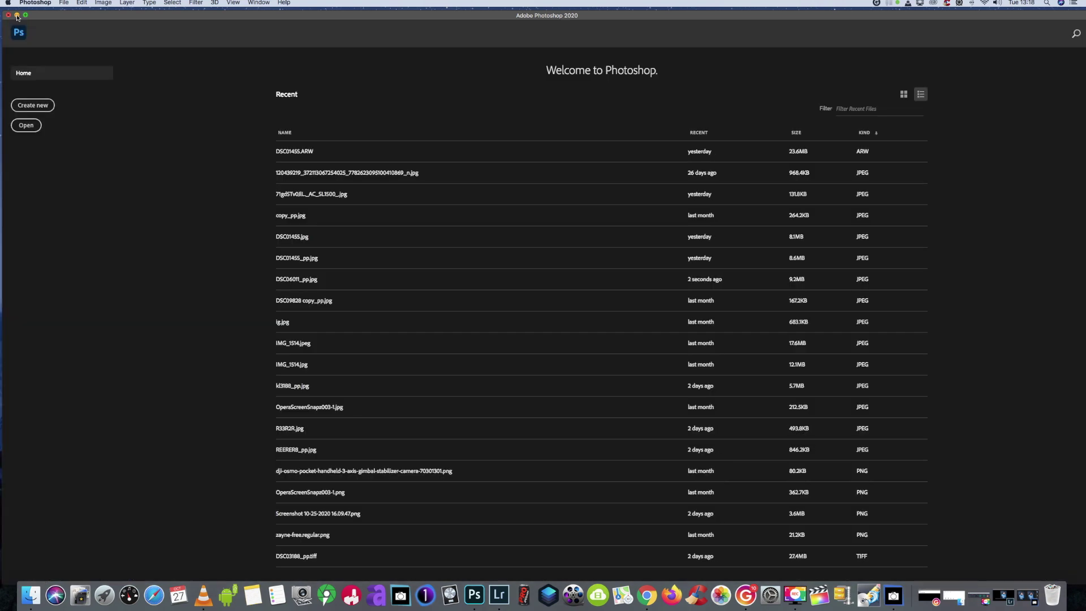
# Minimize Photoshop and open DSC06011_pp.jpg and DSC06011.jpg from the desktop in Preview, side by side, to compare the retouched portrait with the earlier version
pyautogui.click(17, 15)
pyautogui.doubleClick(983, 113)
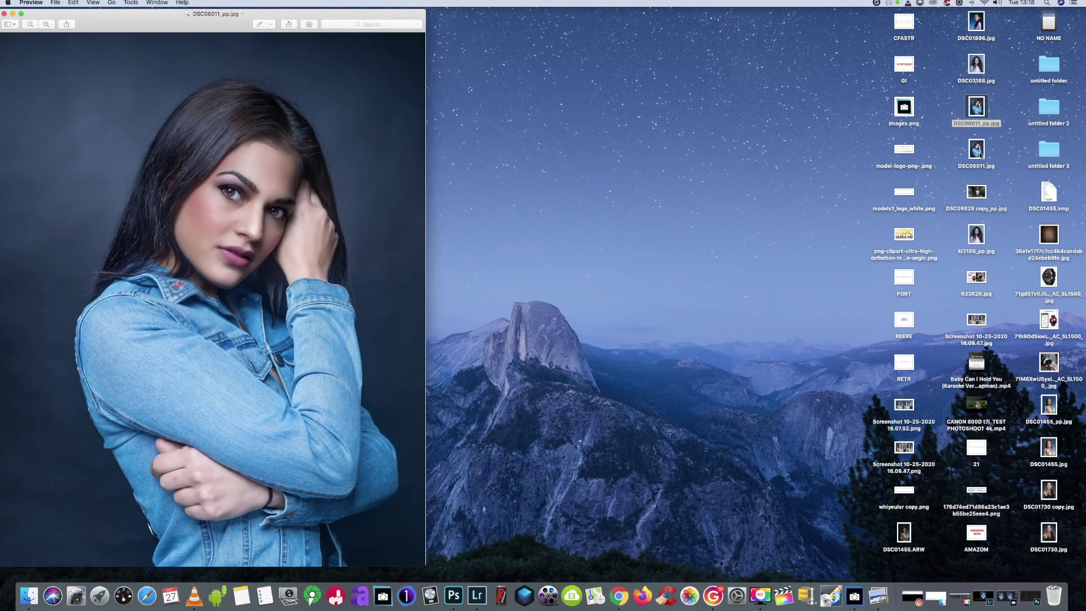
pyautogui.click(977, 150)
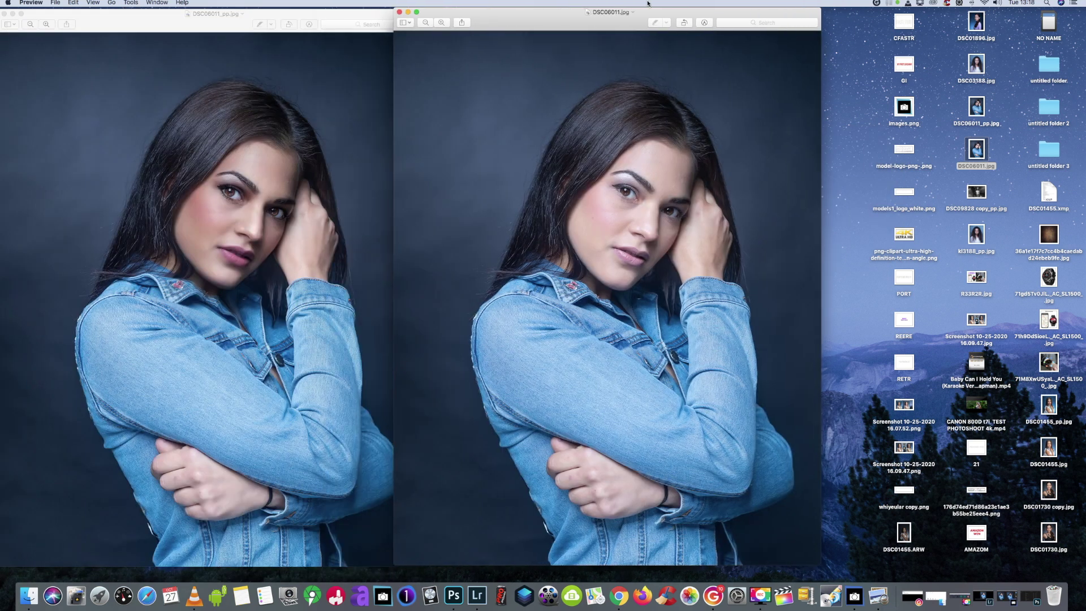
pyautogui.moveTo(648, 2); pyautogui.dragTo(658, 2)
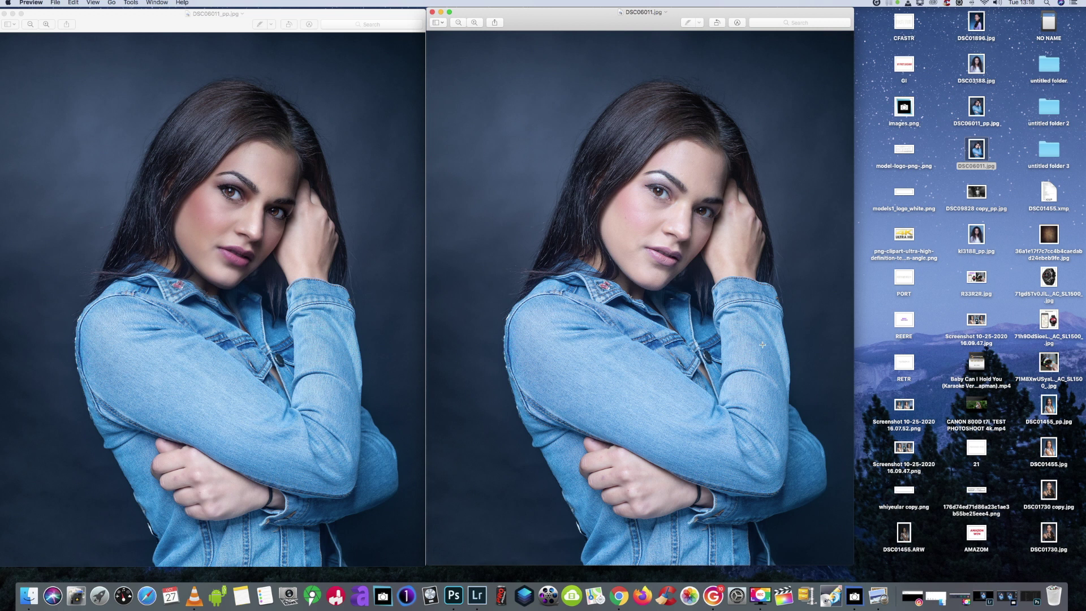
pyautogui.click(957, 598)
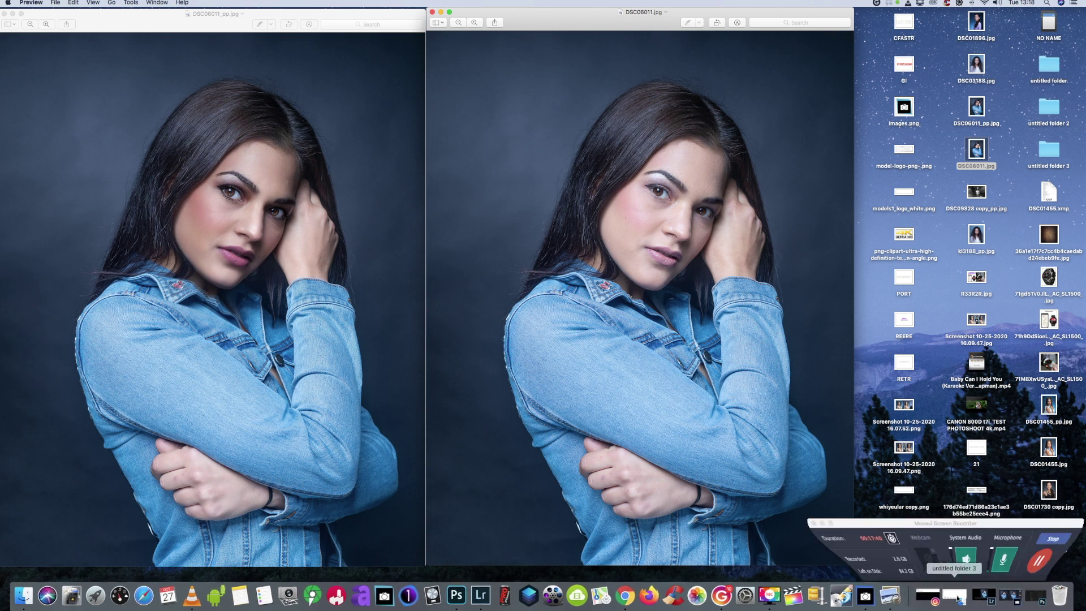